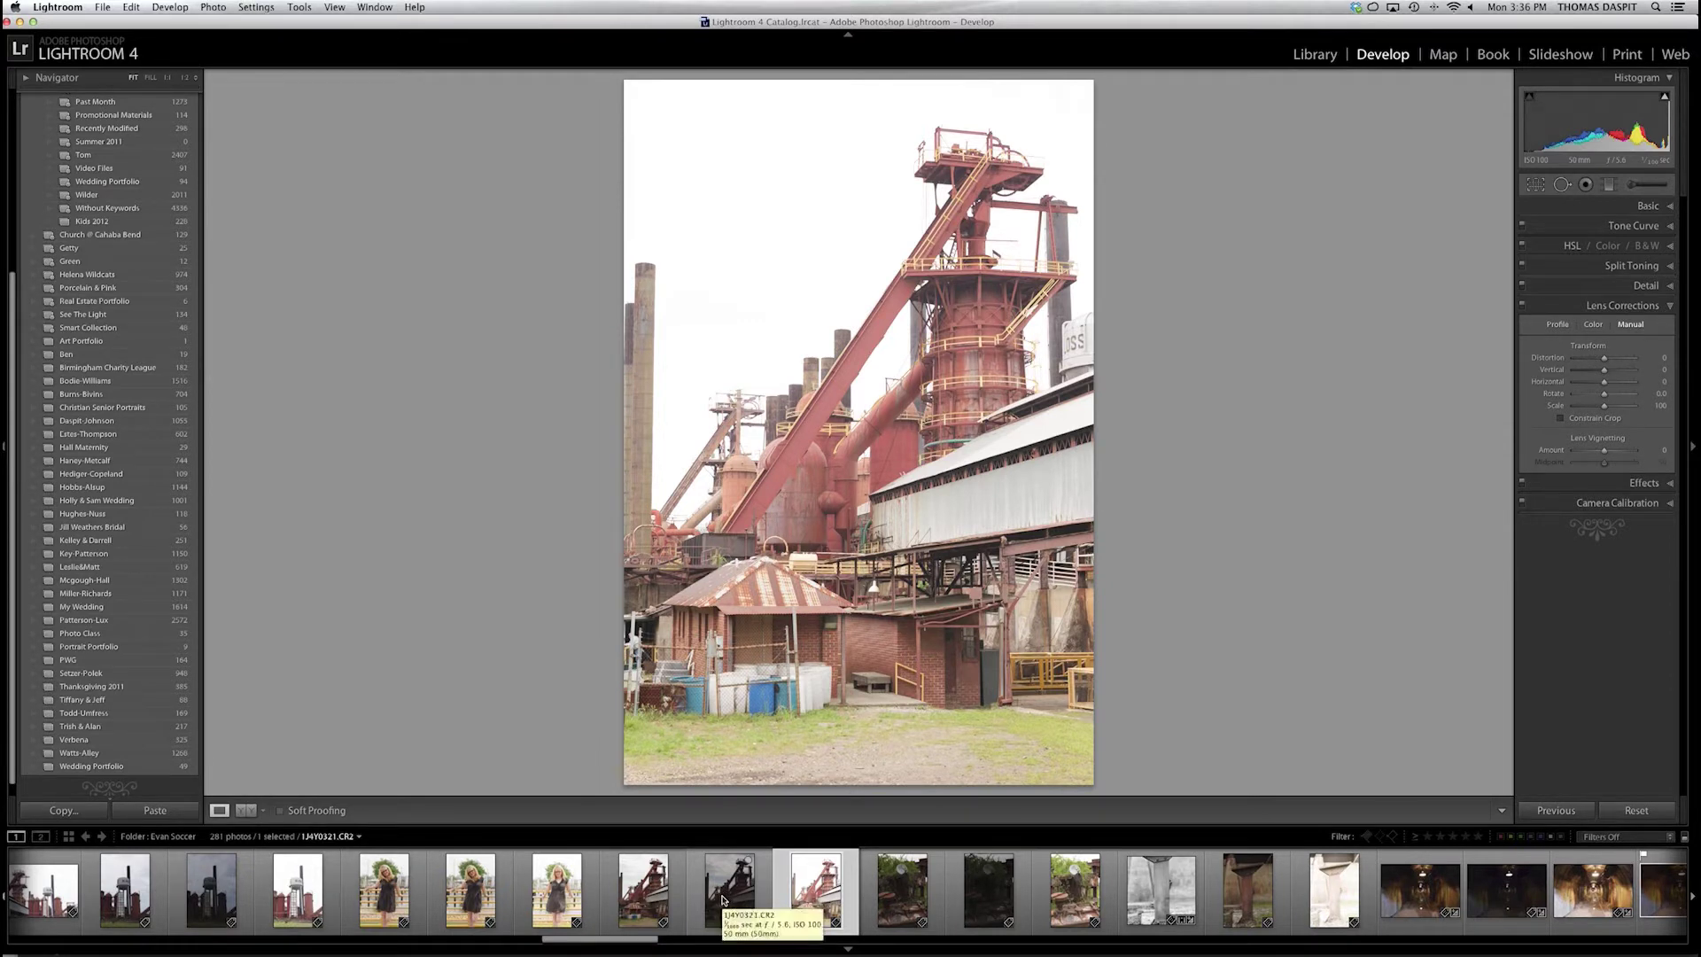
Step: Load the bright 1J4Y0320.CR2 blast-furnace exposure in the Develop module
{"action": "left_click", "coordinate": [660, 904]}
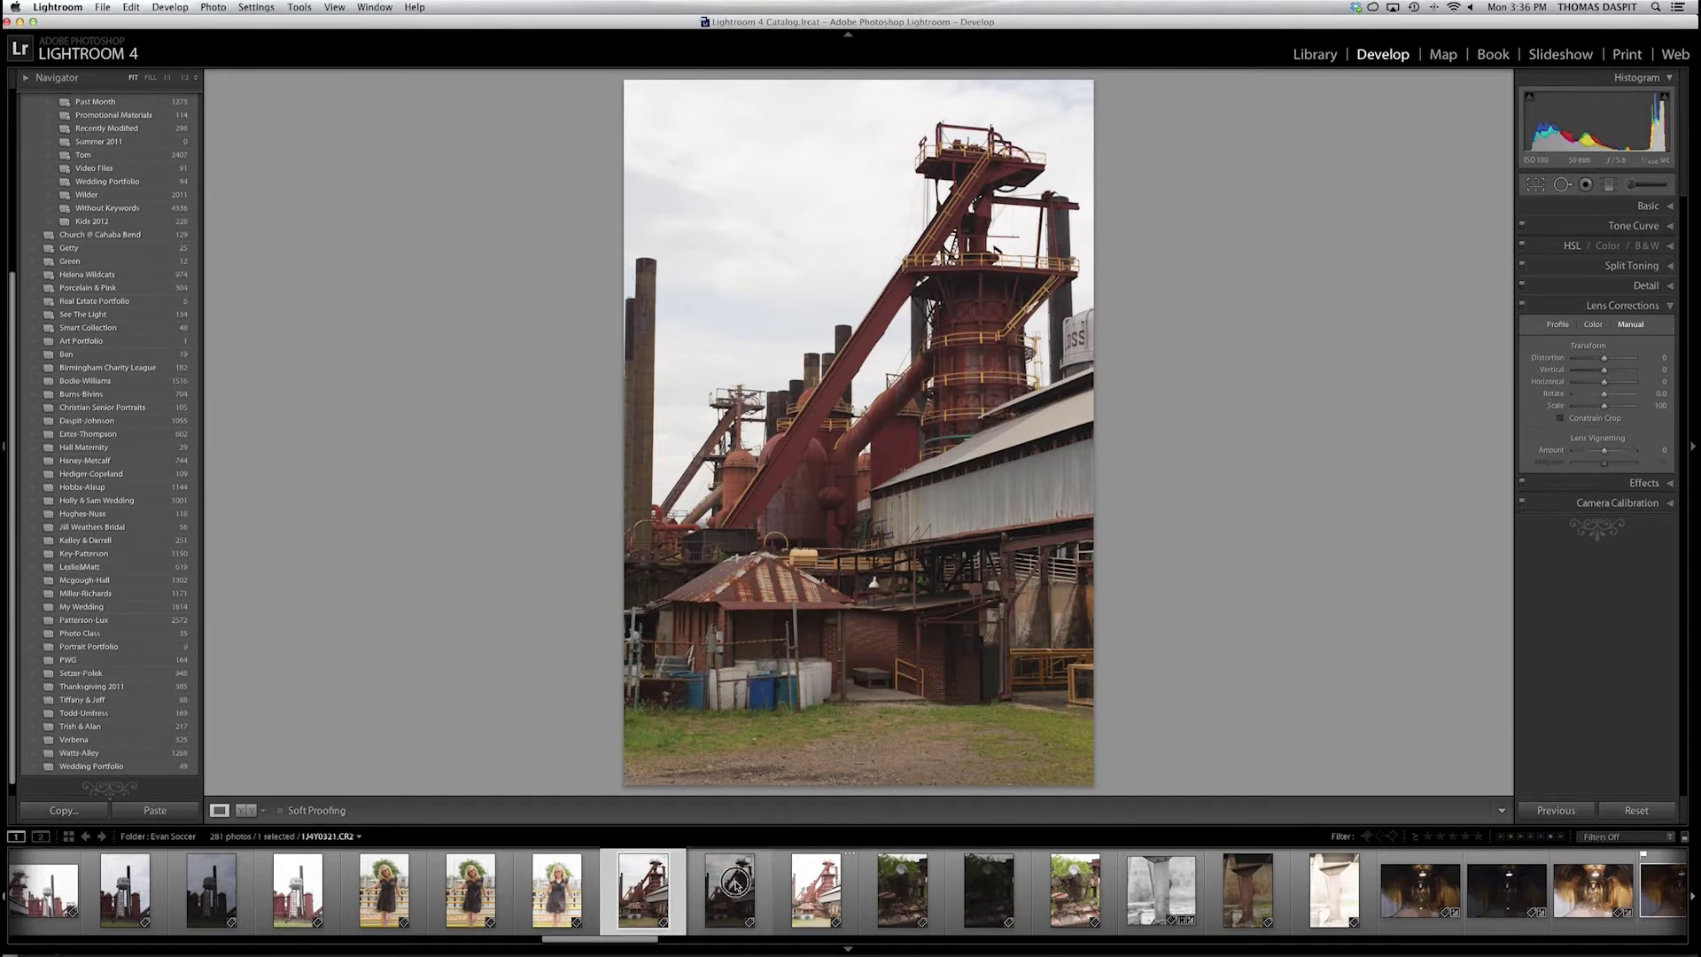
Step: Compare the brackets in Library, viewing 1J4Y0320 and 1J4Y0322, and end on dark 1J4Y0321
{"action": "left_click", "coordinate": [733, 883]}
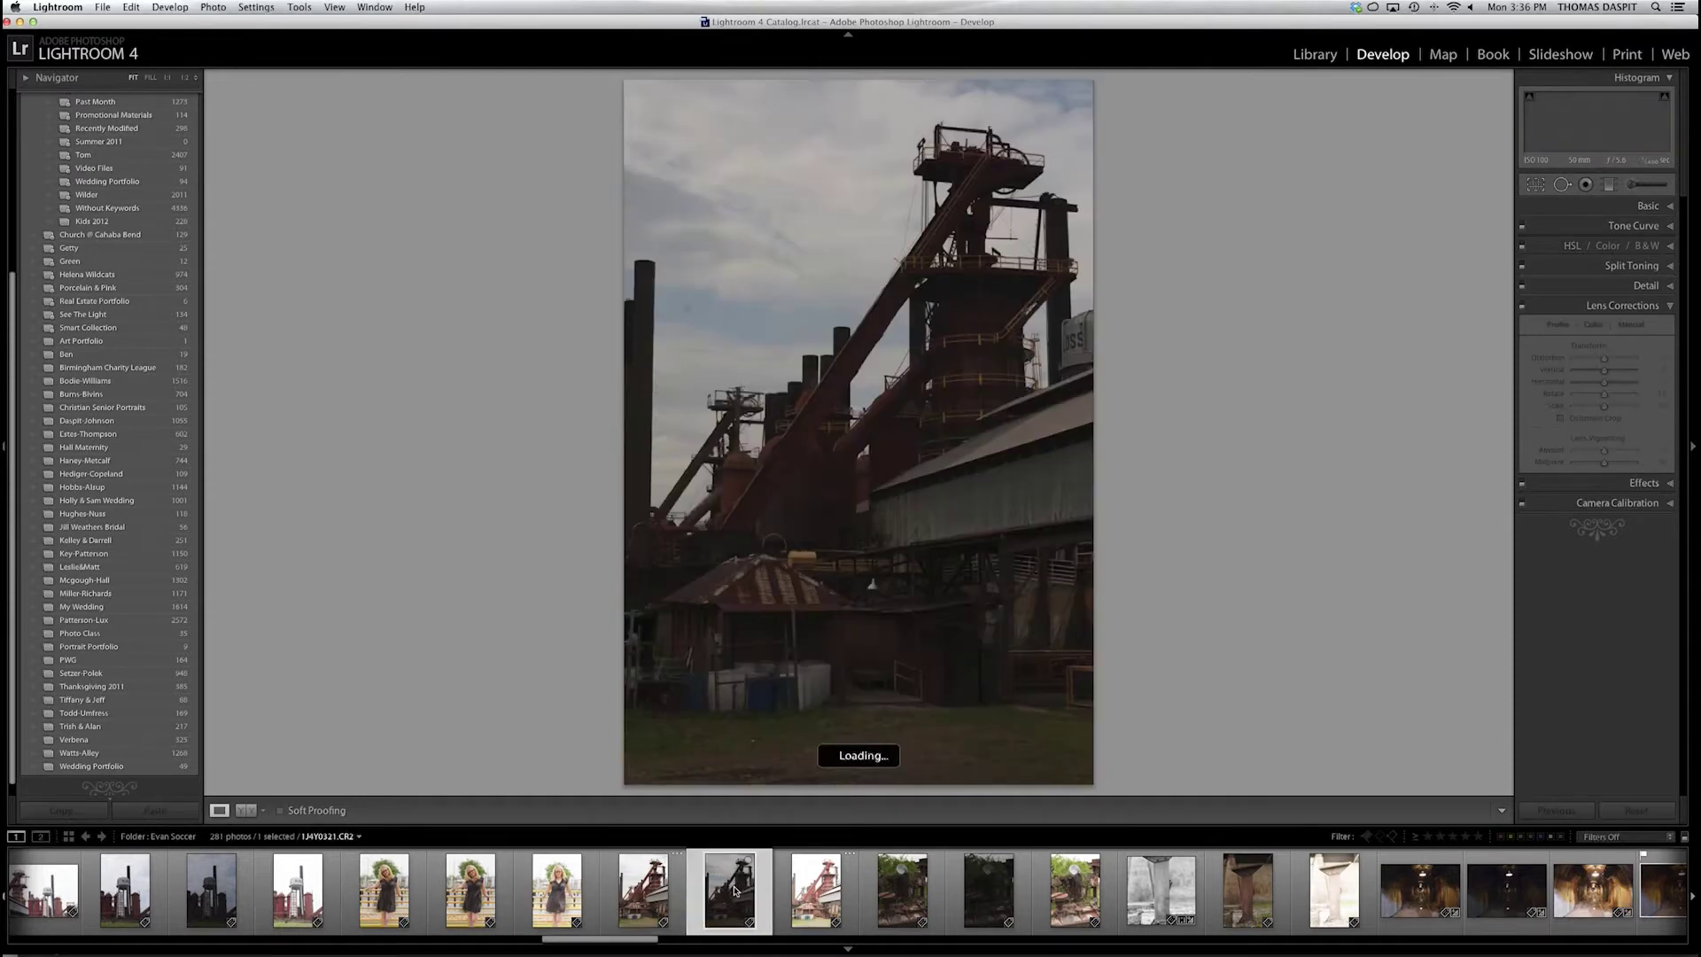
{"action": "left_click", "coordinate": [1328, 55]}
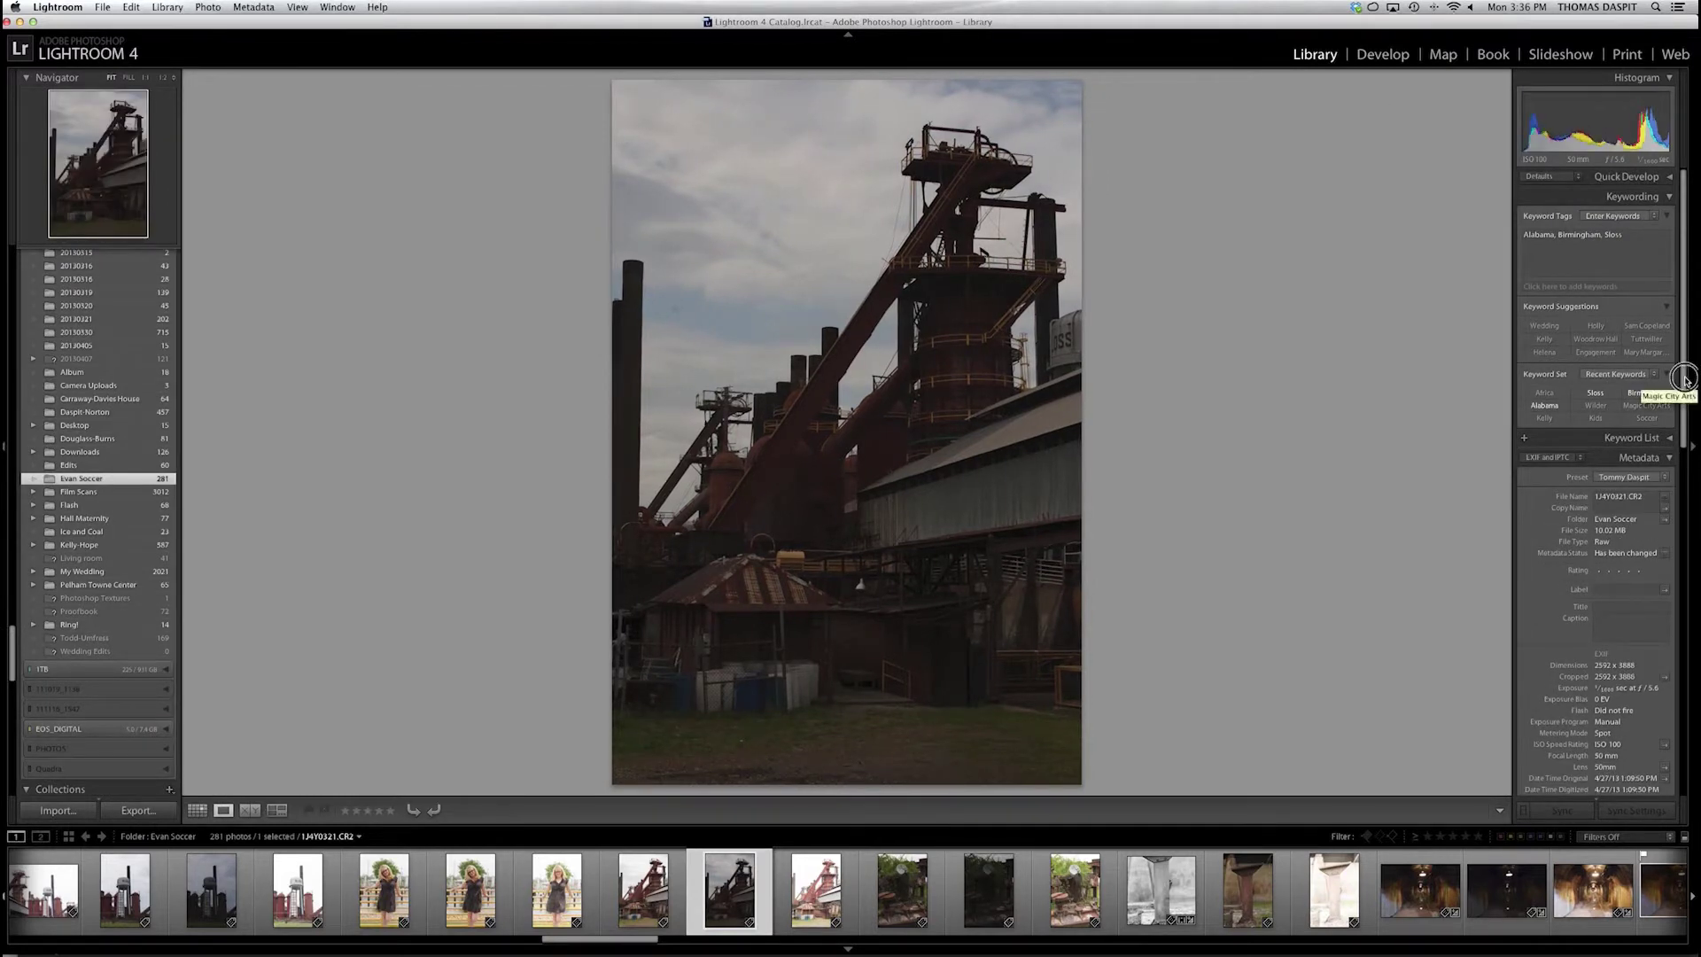
{"action": "left_click_drag", "start_coordinate": [1681, 391], "coordinate": [1675, 448]}
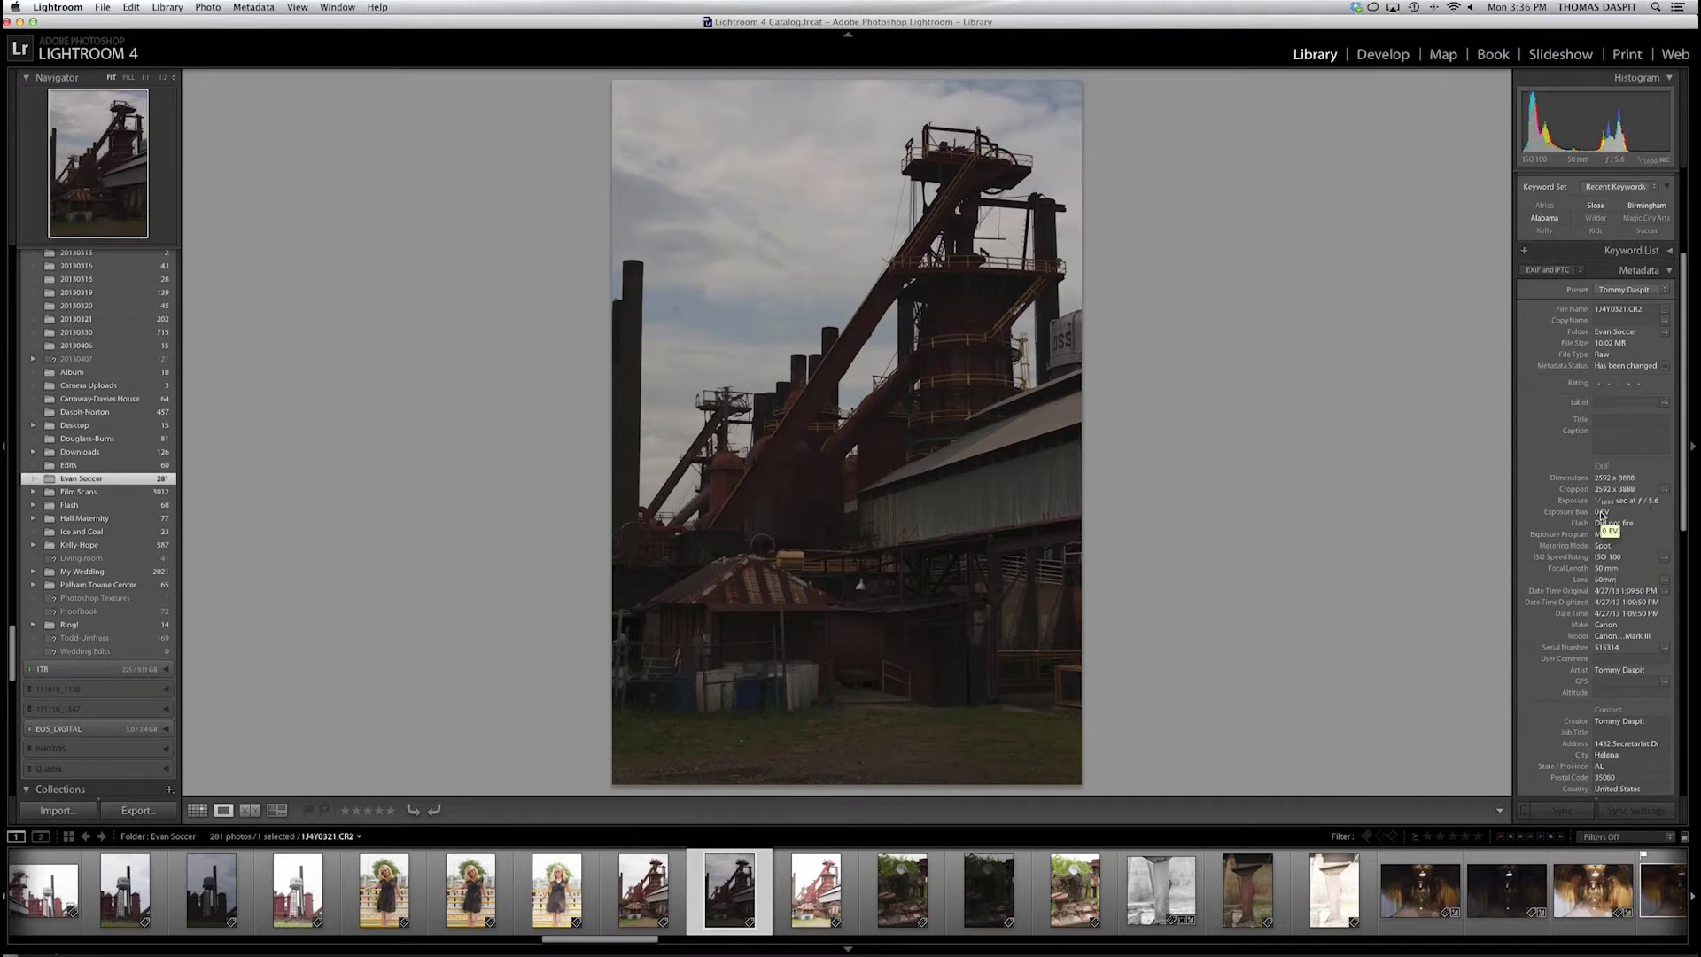
{"action": "key", "text": "Left"}
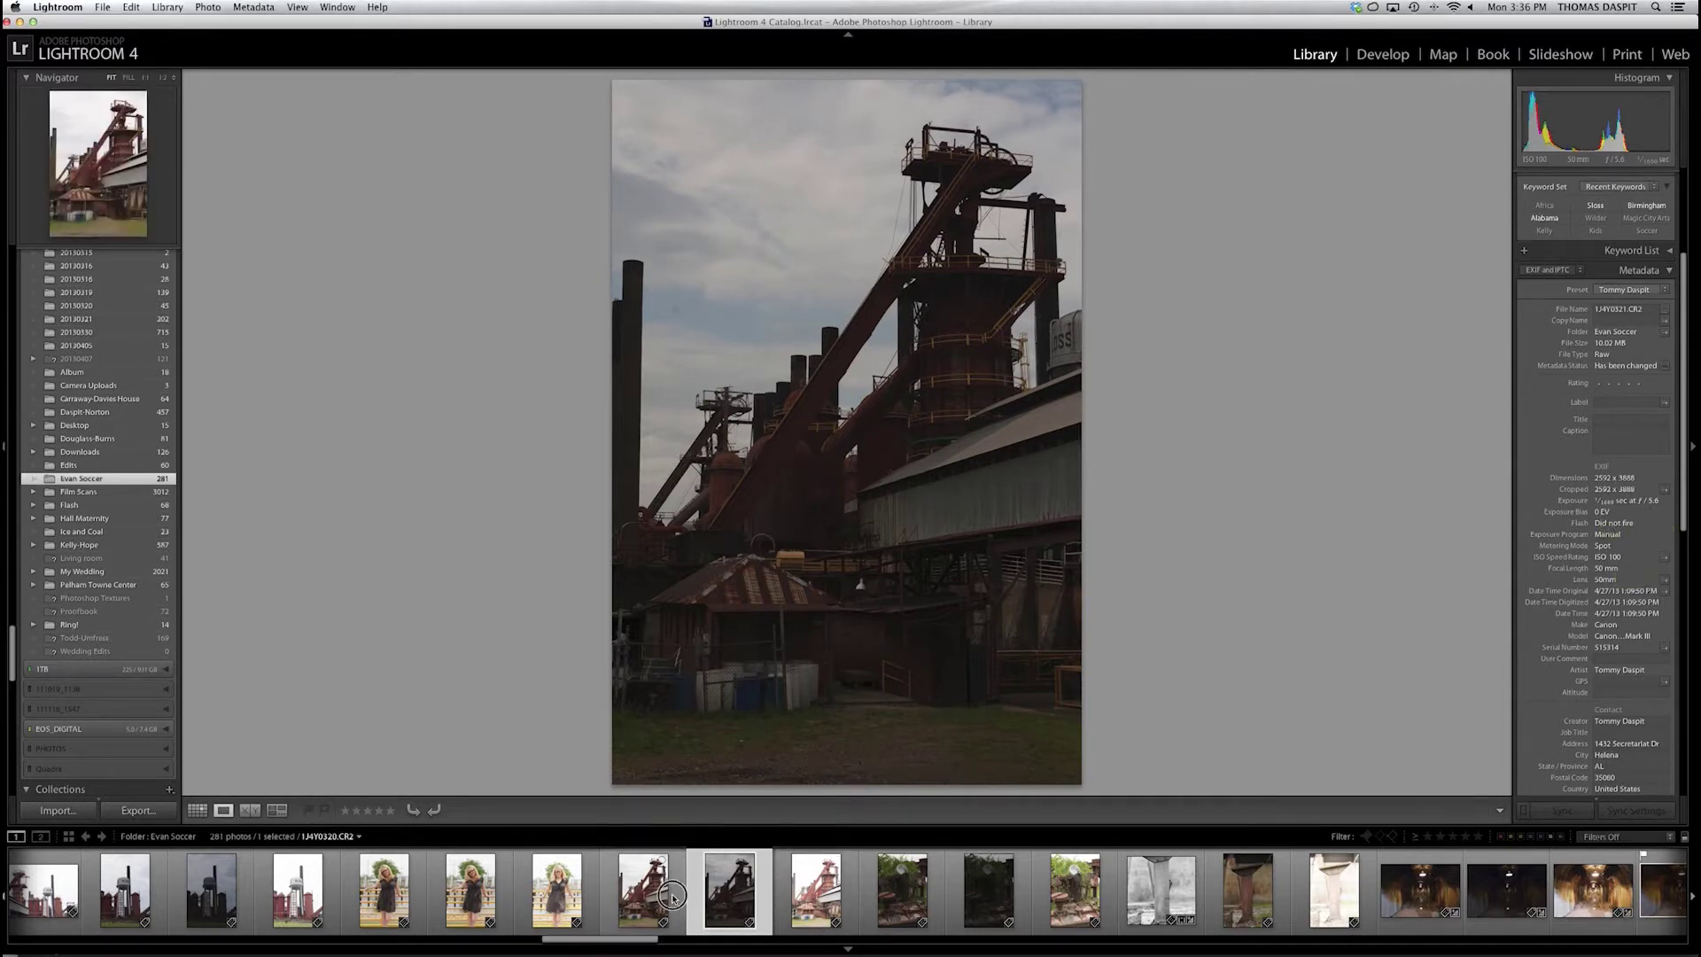
{"action": "left_click", "coordinate": [812, 900]}
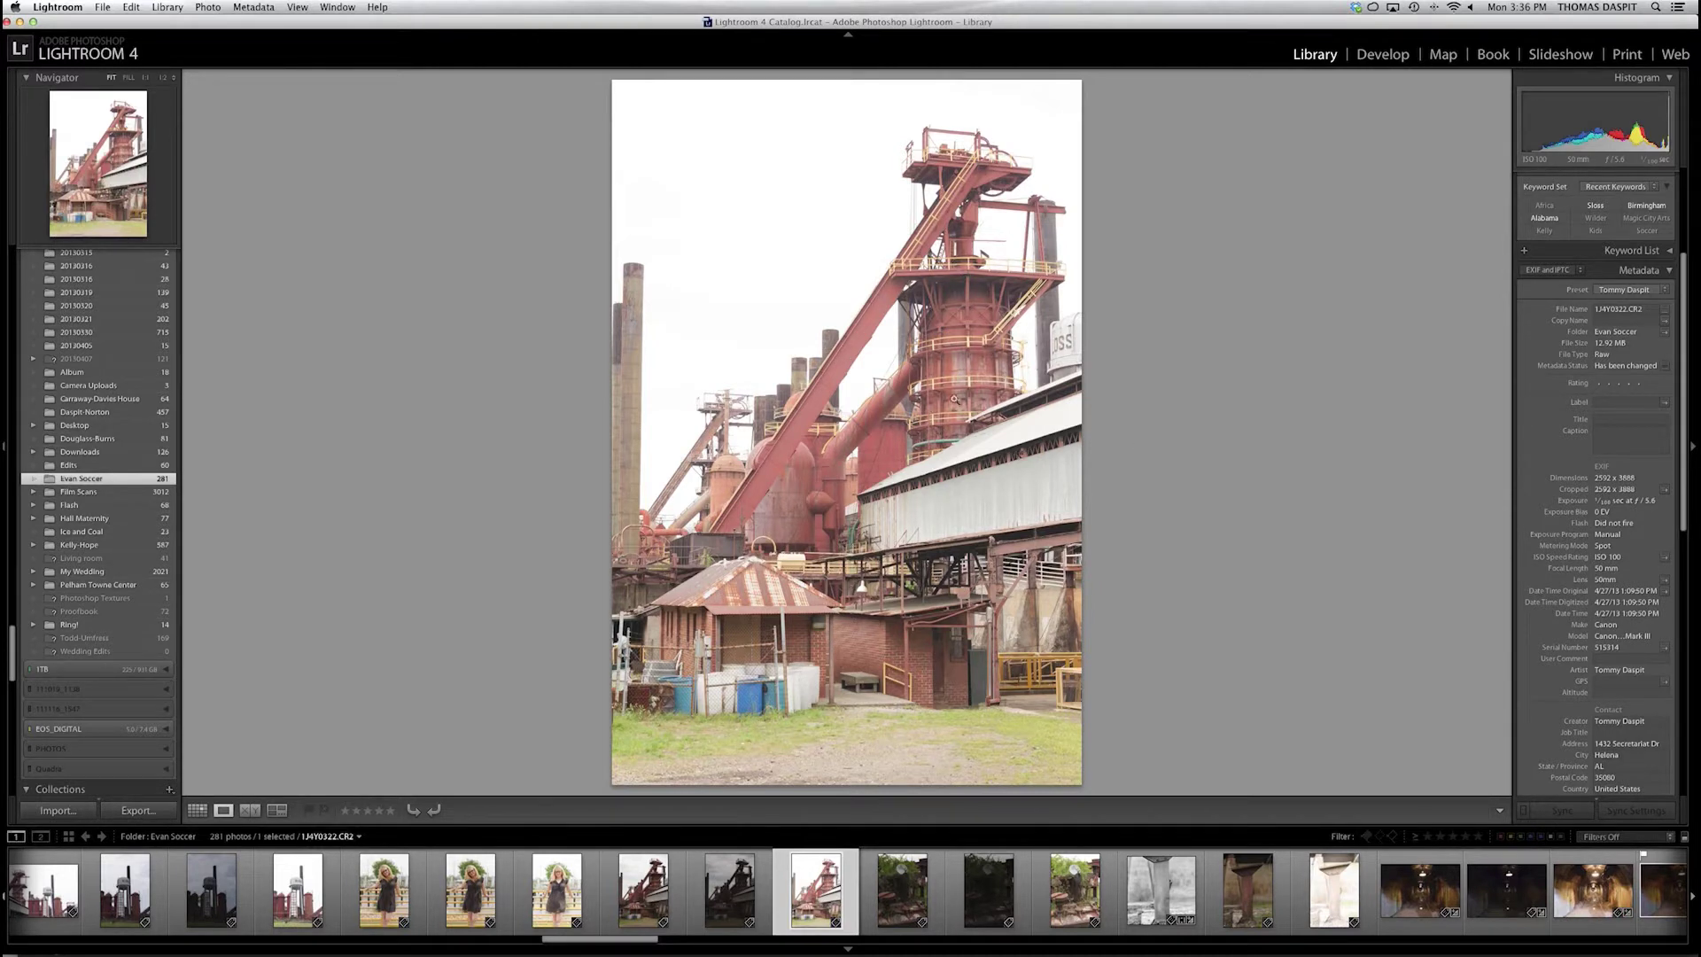
{"action": "key", "text": "Left"}
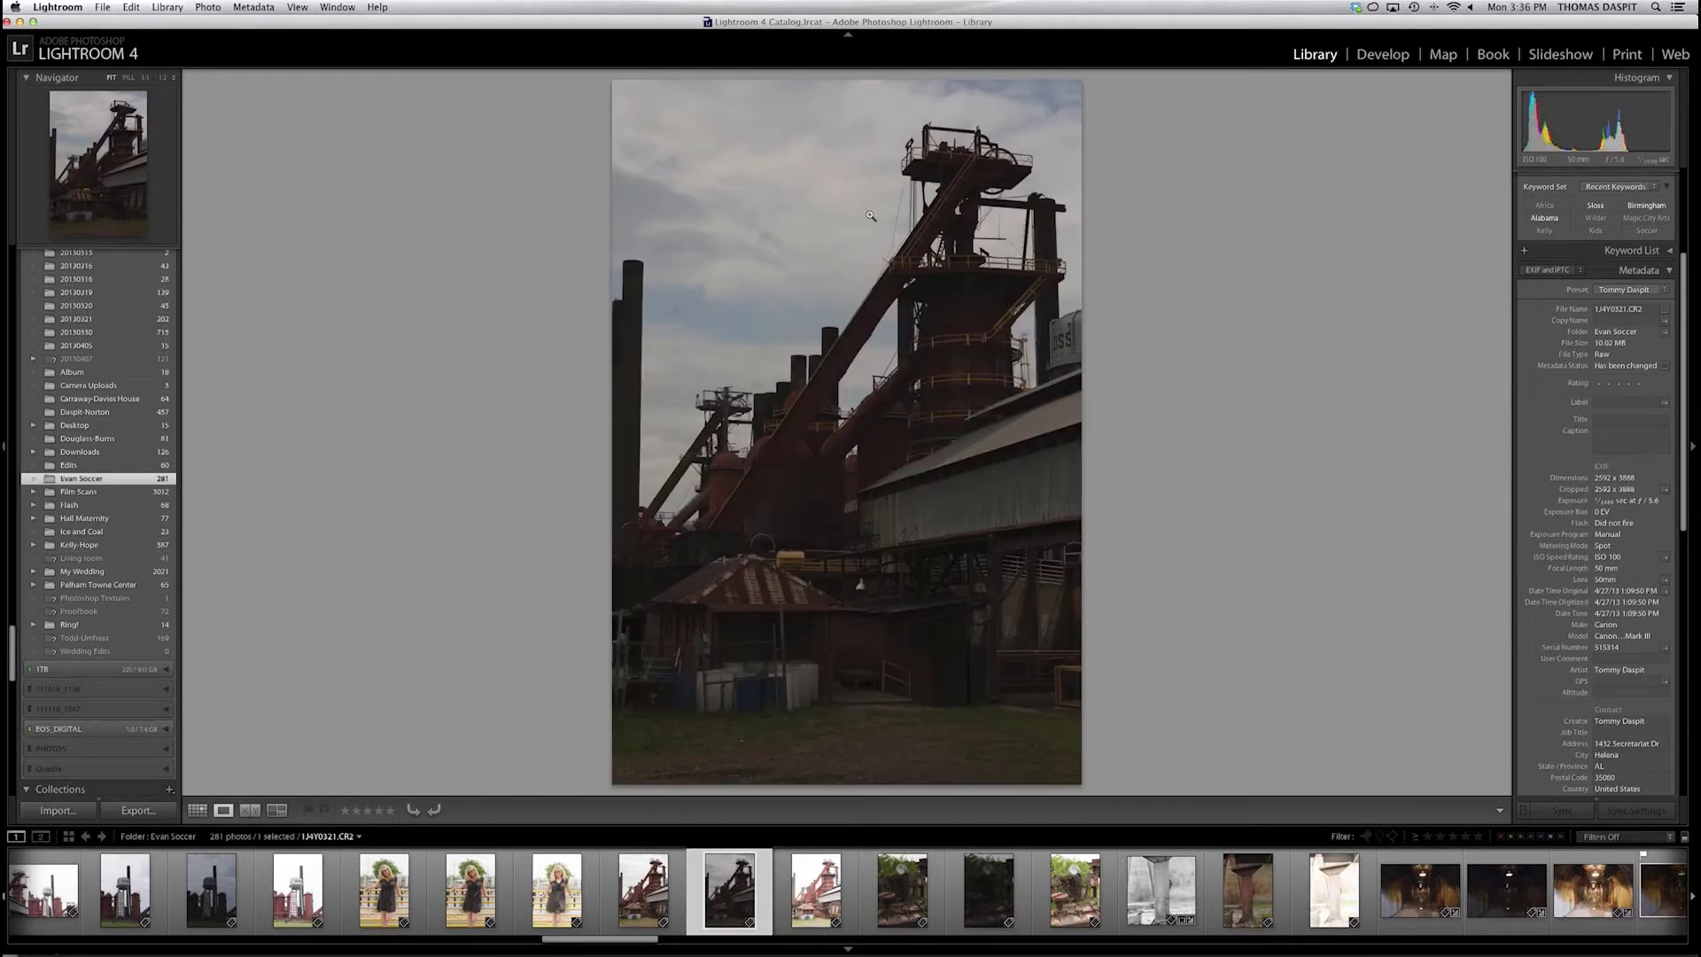
Step: Heal the sky dust spot on 1J4Y0321 with Spot Removal, then select the 1J4Y0320 frame
{"action": "key", "text": "d"}
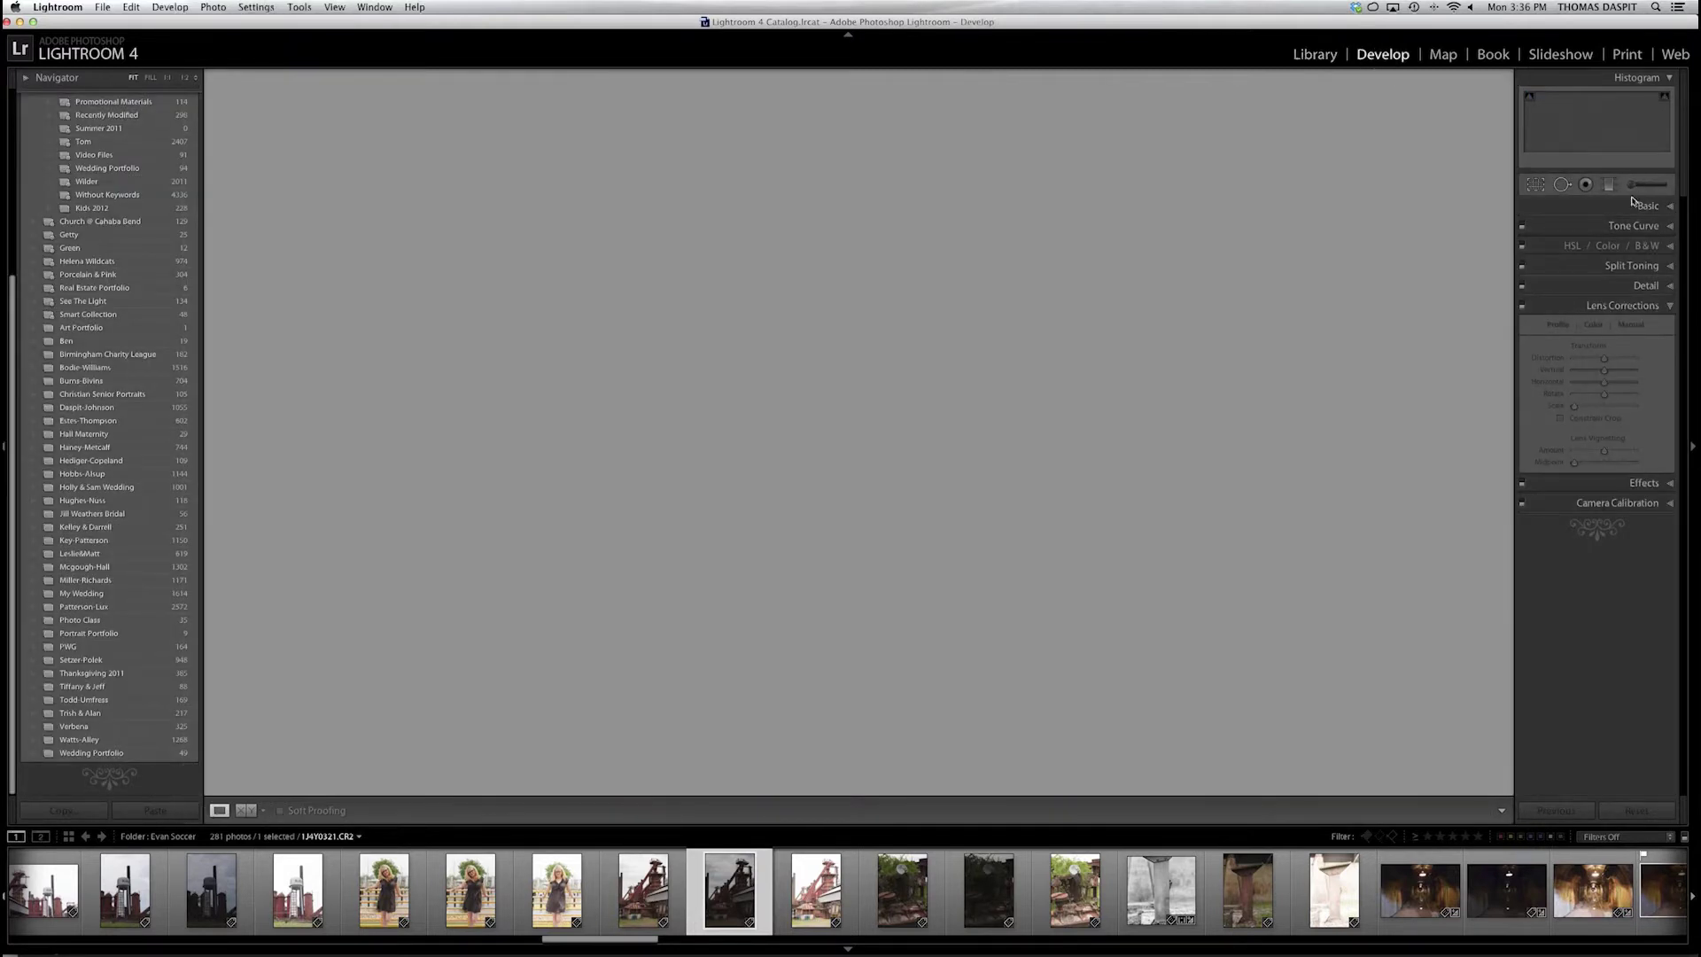
{"action": "left_click", "coordinate": [1558, 184]}
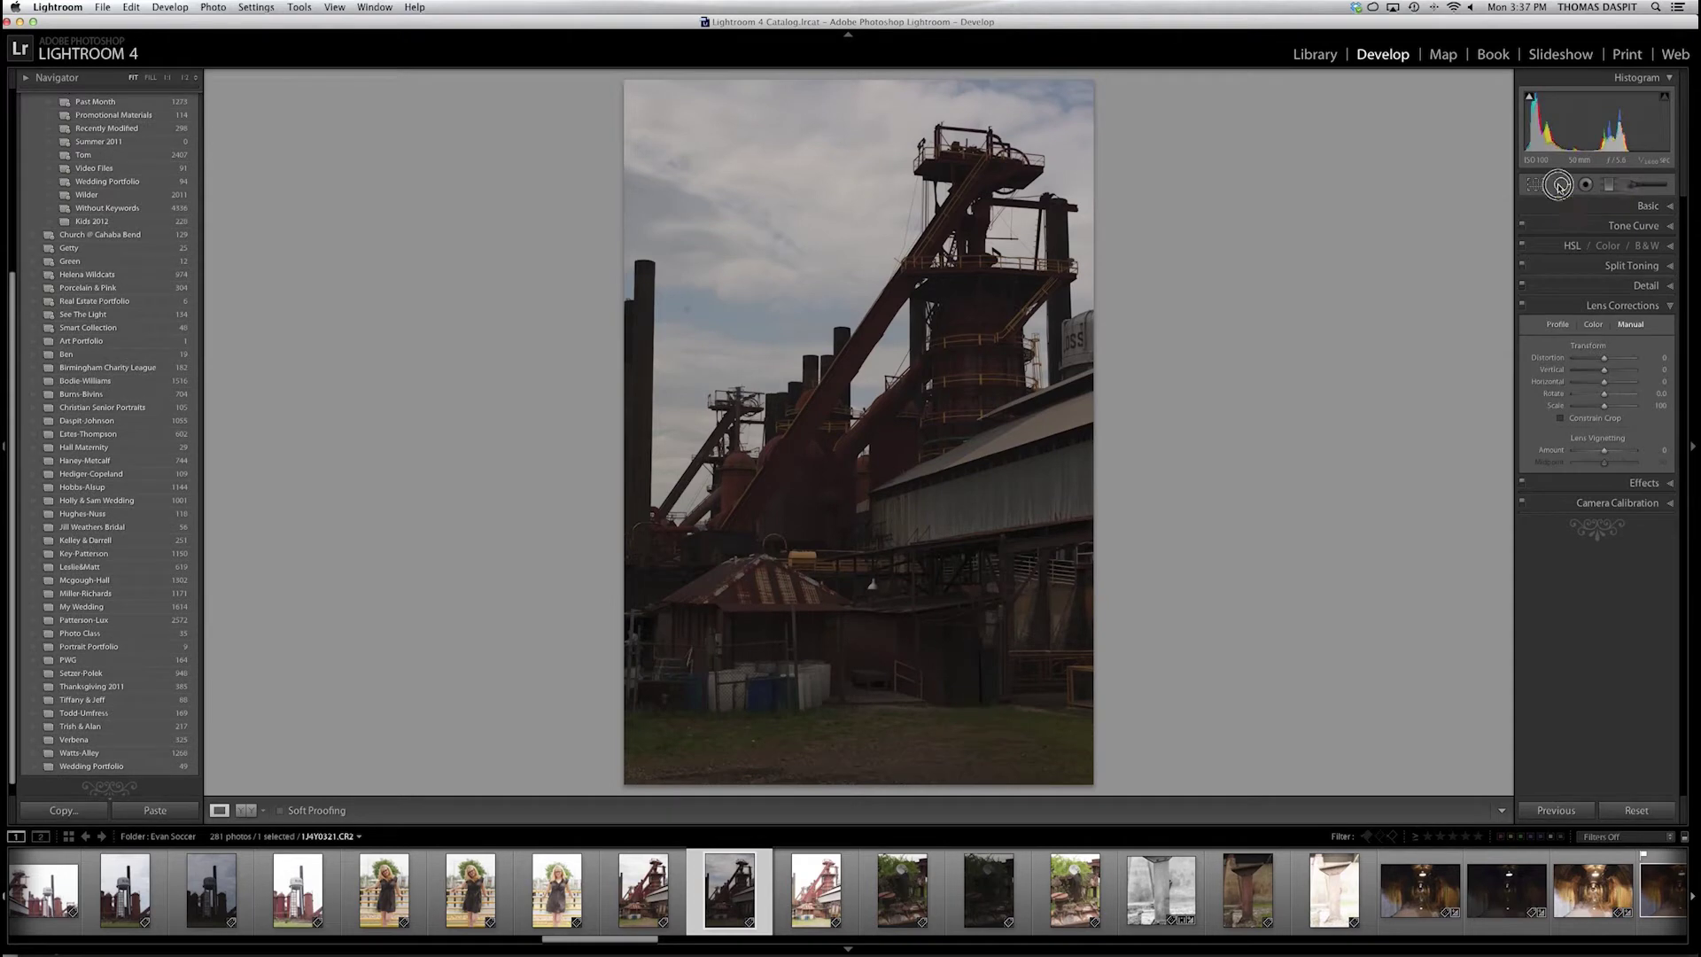
{"action": "left_click", "coordinate": [685, 308]}
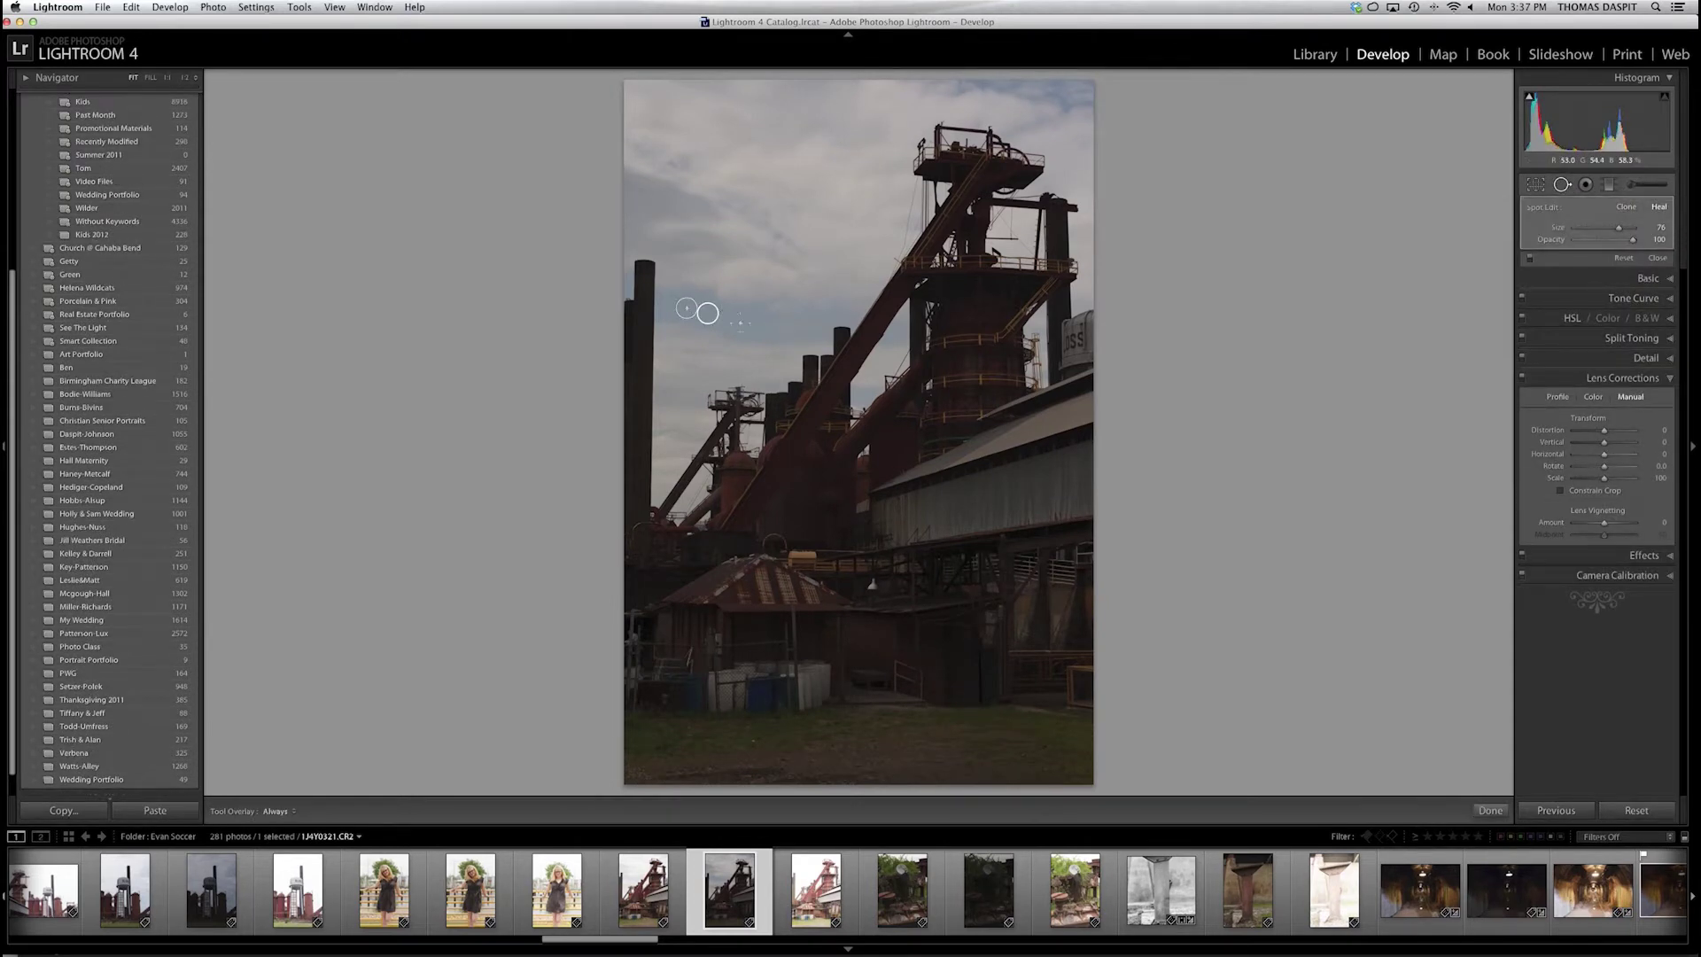
{"action": "left_click", "coordinate": [1490, 810]}
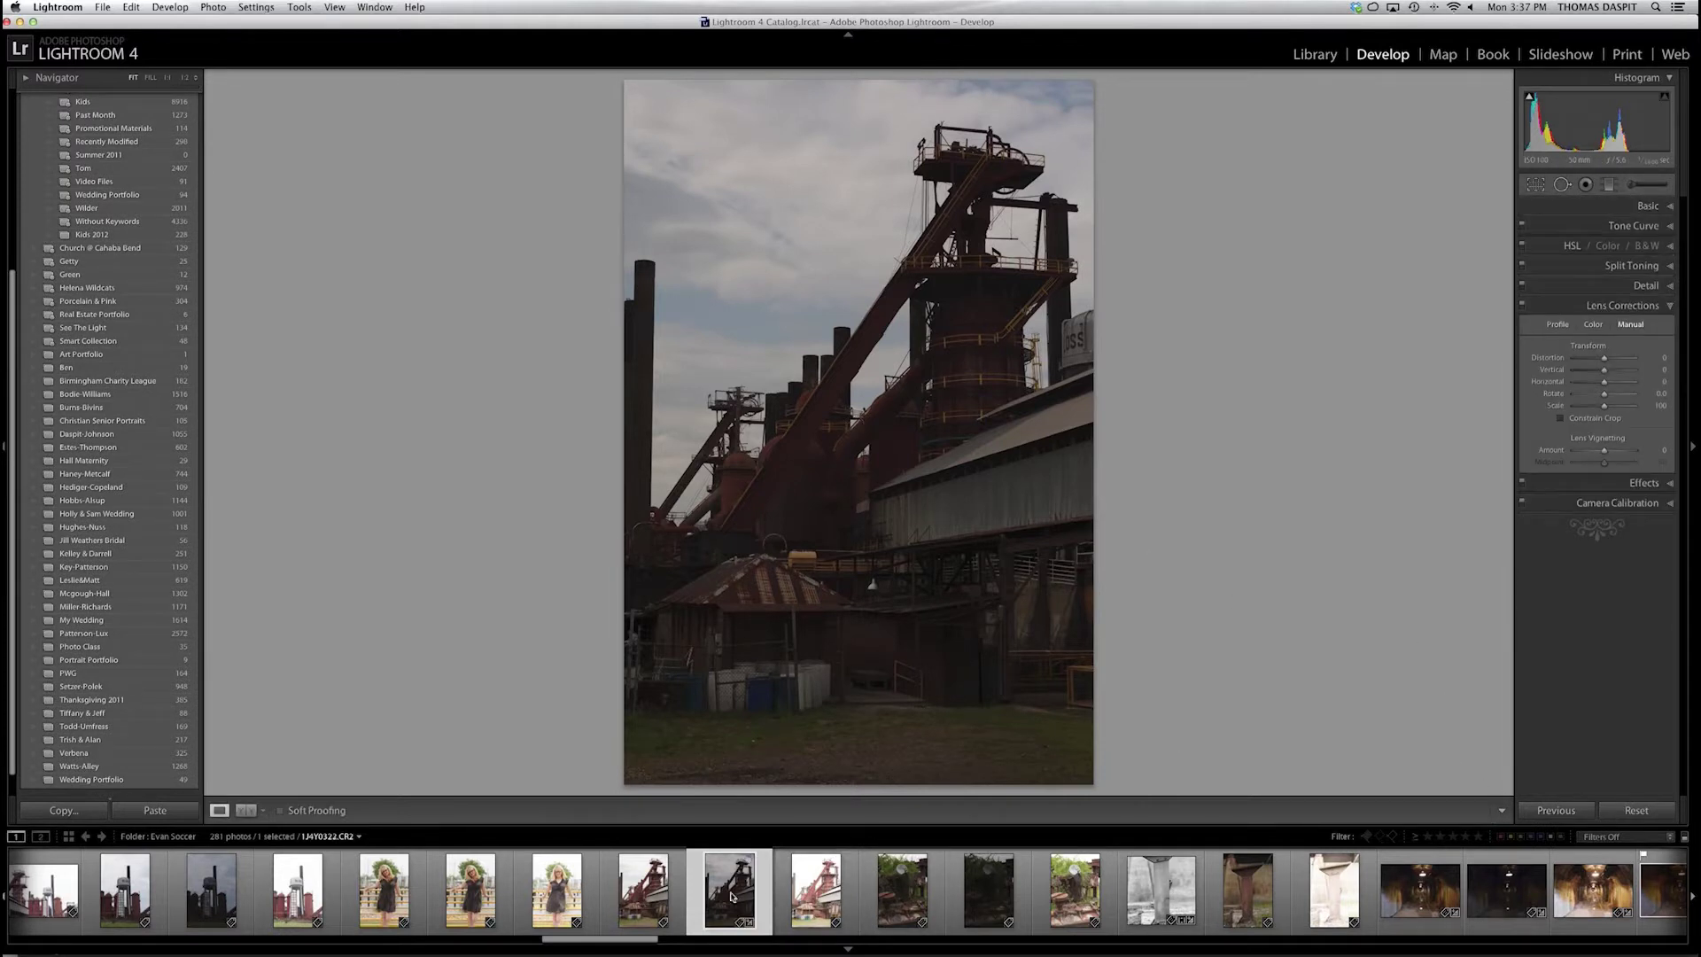
{"action": "left_click", "coordinate": [645, 901]}
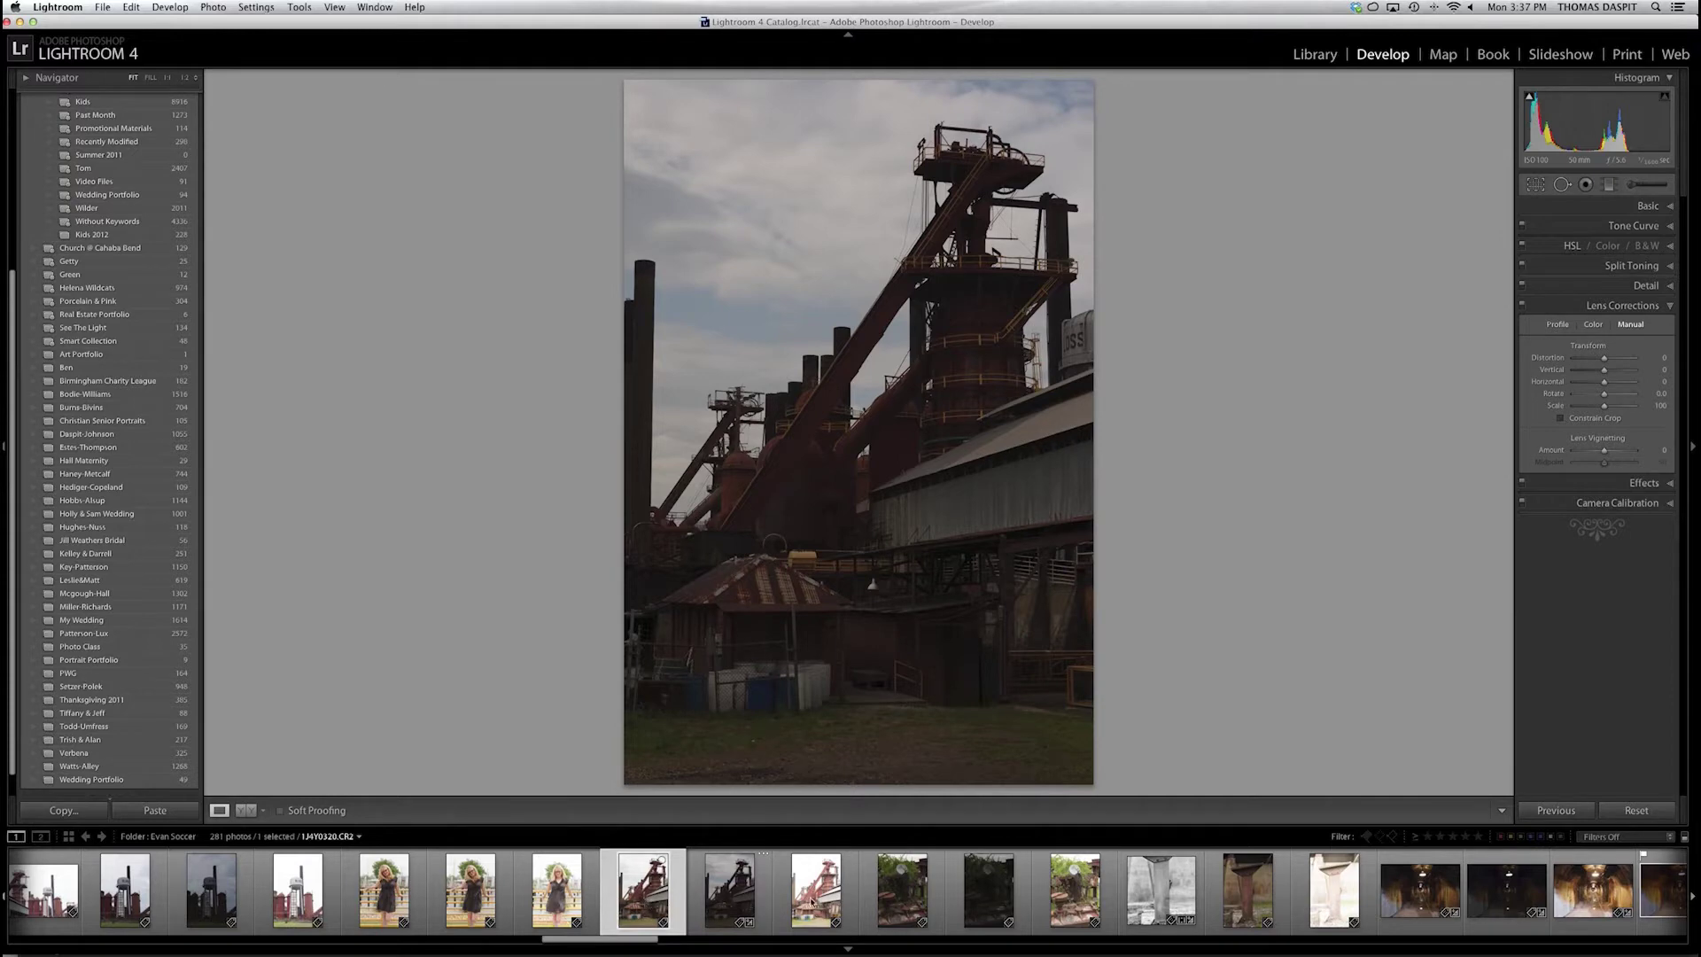
Step: Select all three brackets and send them to Merge to HDR Pro, accepting the compatibility warning
{"action": "left_click", "coordinate": [732, 904], "text": "super"}
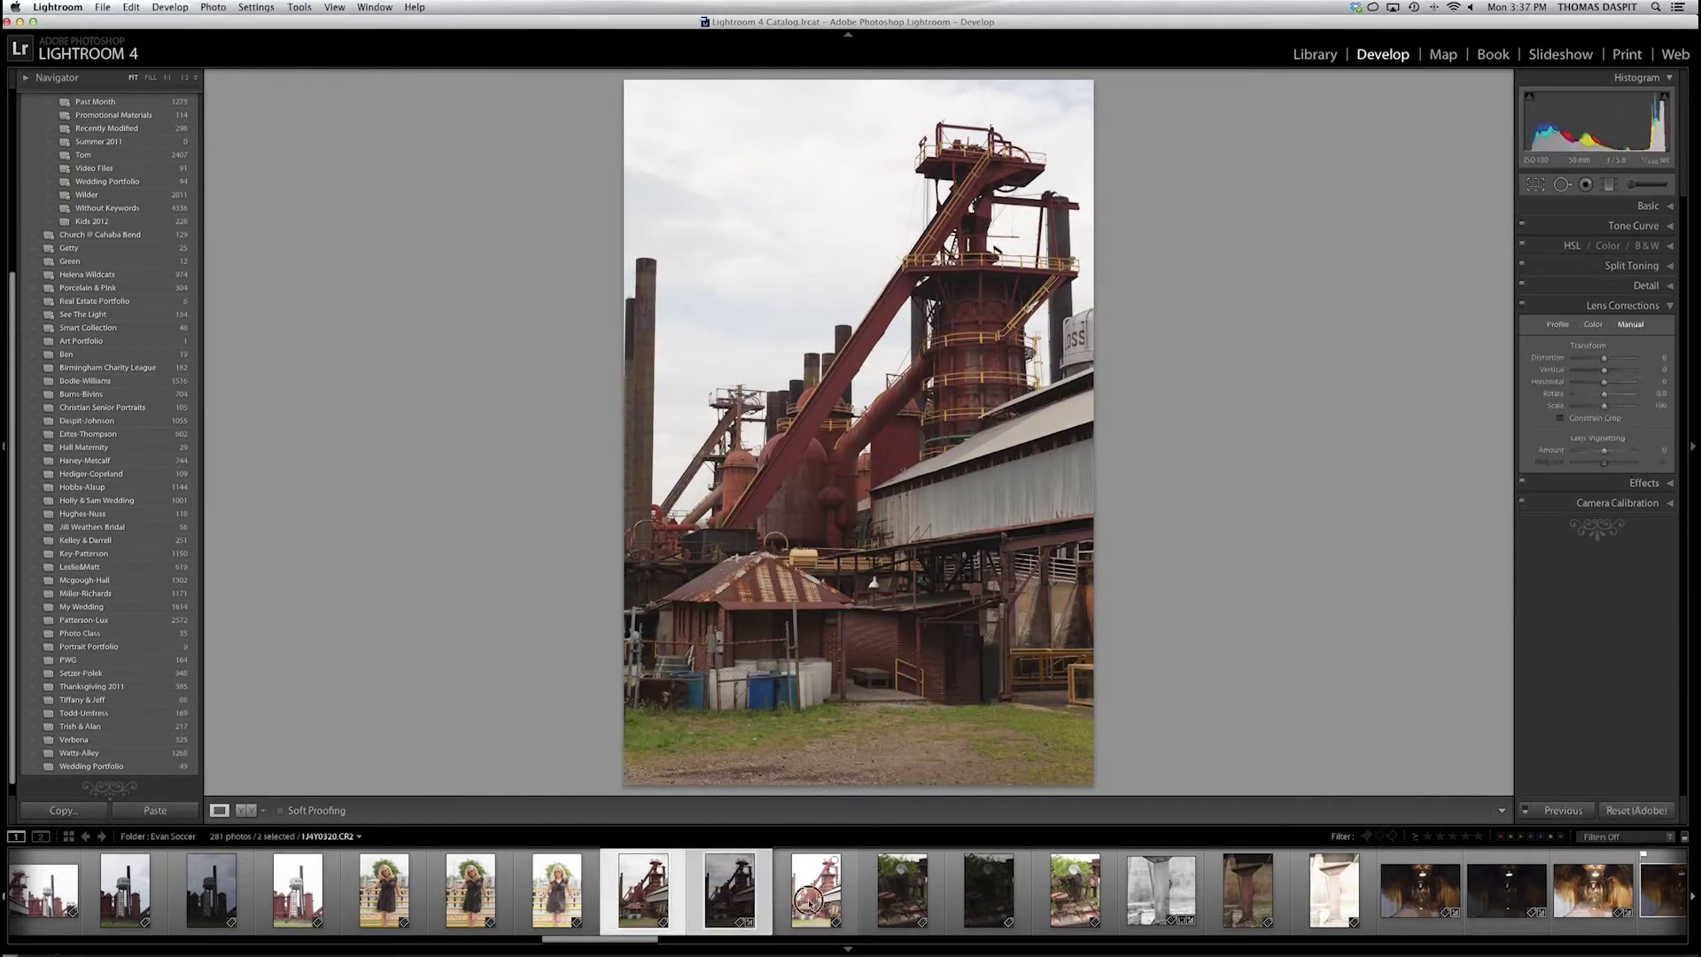
{"action": "left_click", "coordinate": [803, 897], "text": "super"}
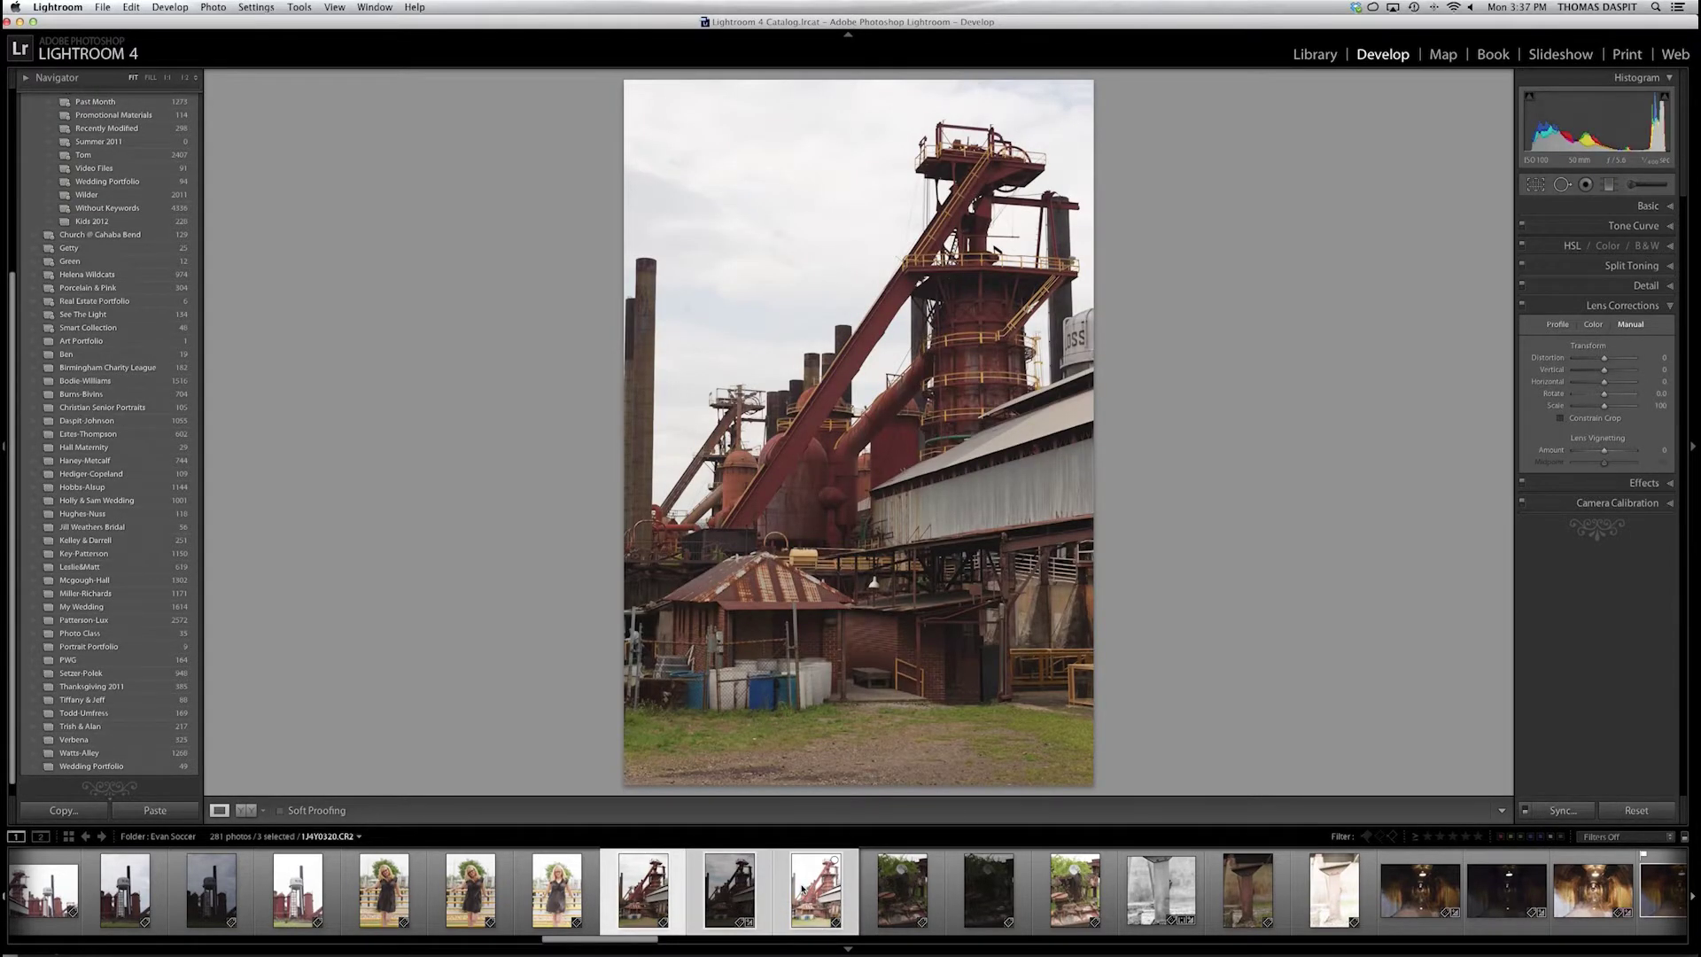
{"action": "right_click", "coordinate": [802, 889]}
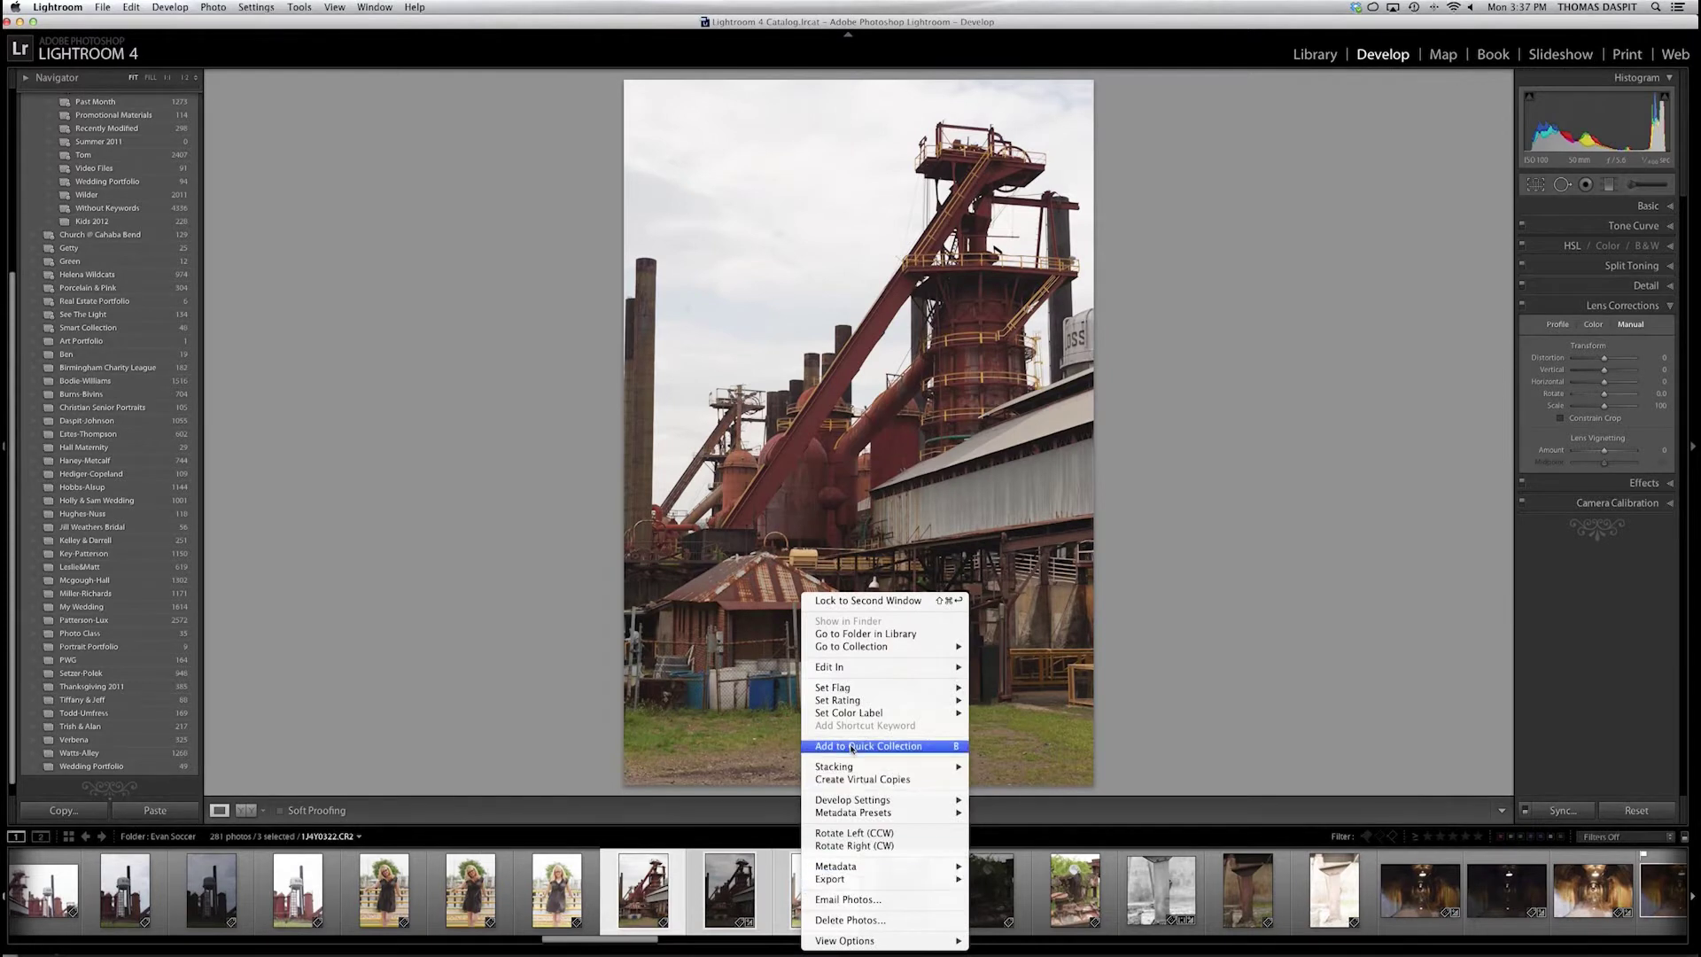
{"action": "mouse_move", "coordinate": [859, 668]}
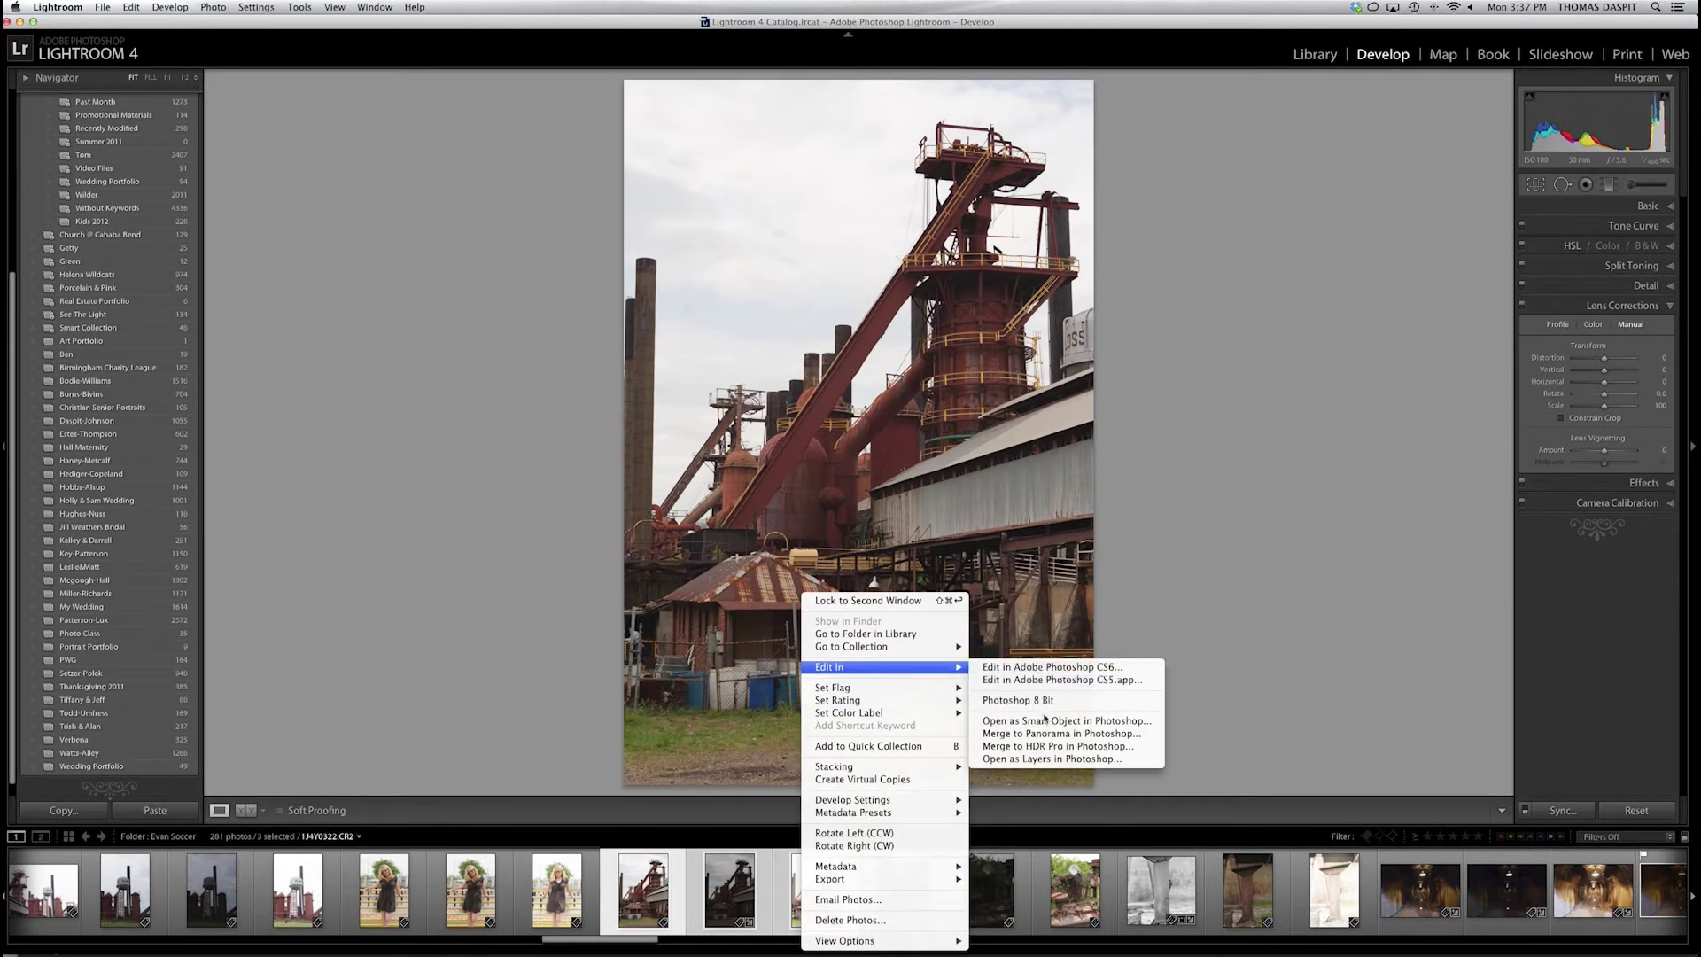
{"action": "left_click", "coordinate": [1043, 747]}
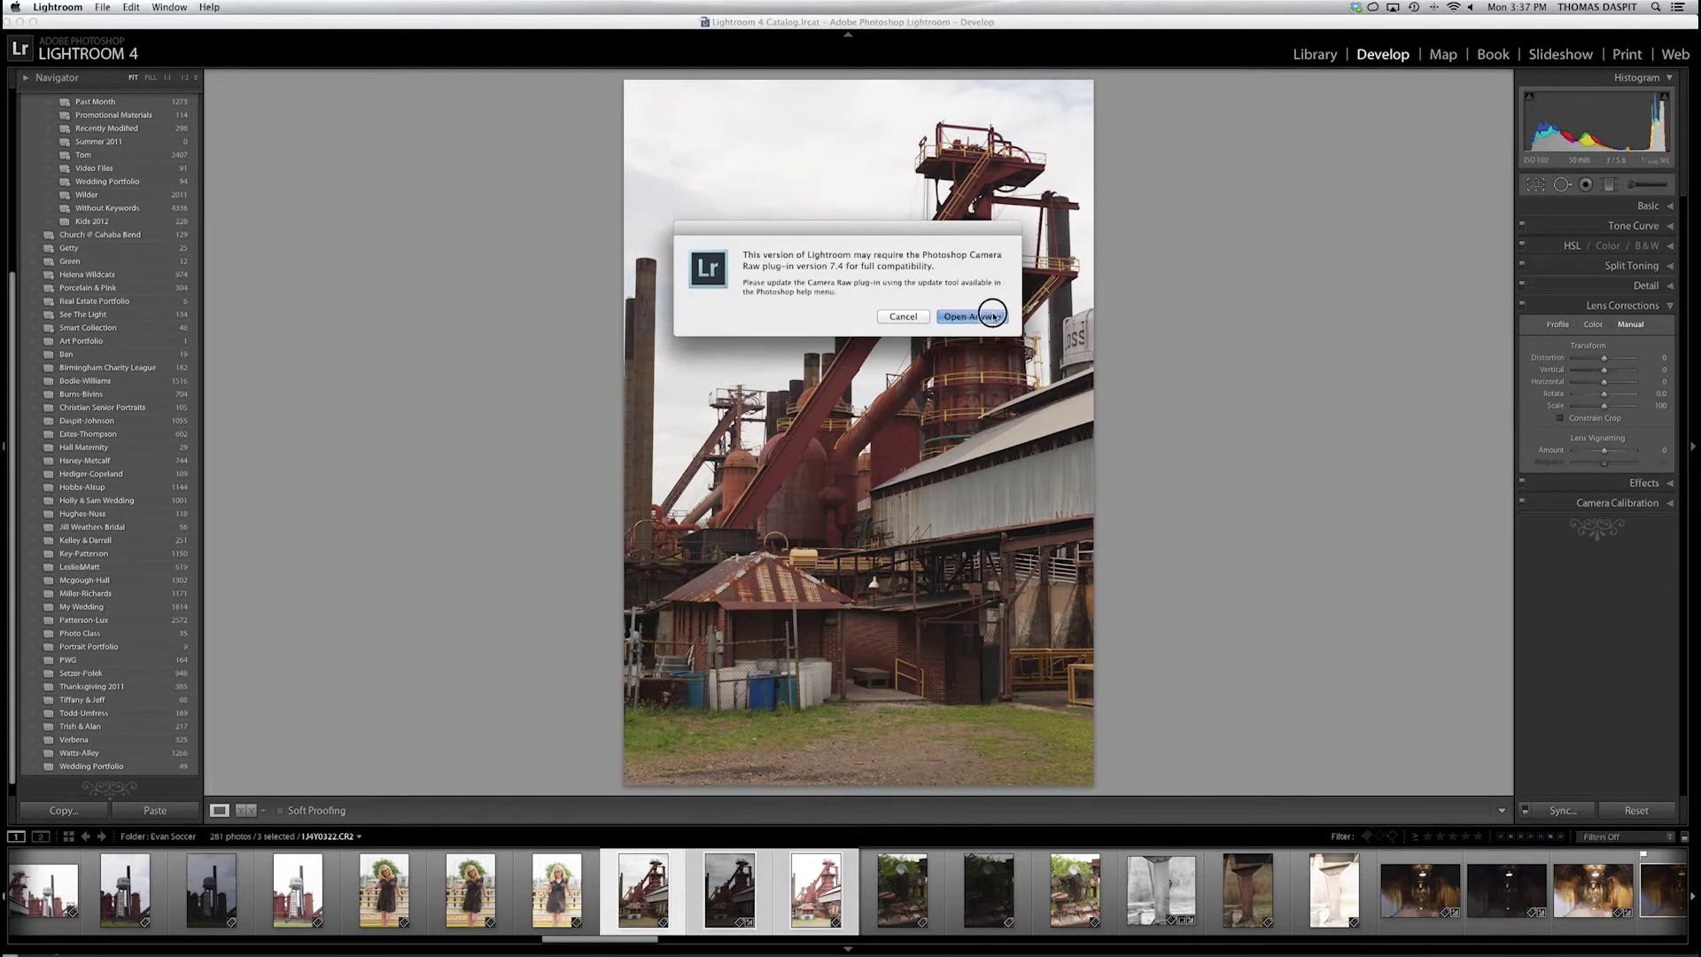
{"action": "left_click", "coordinate": [992, 316]}
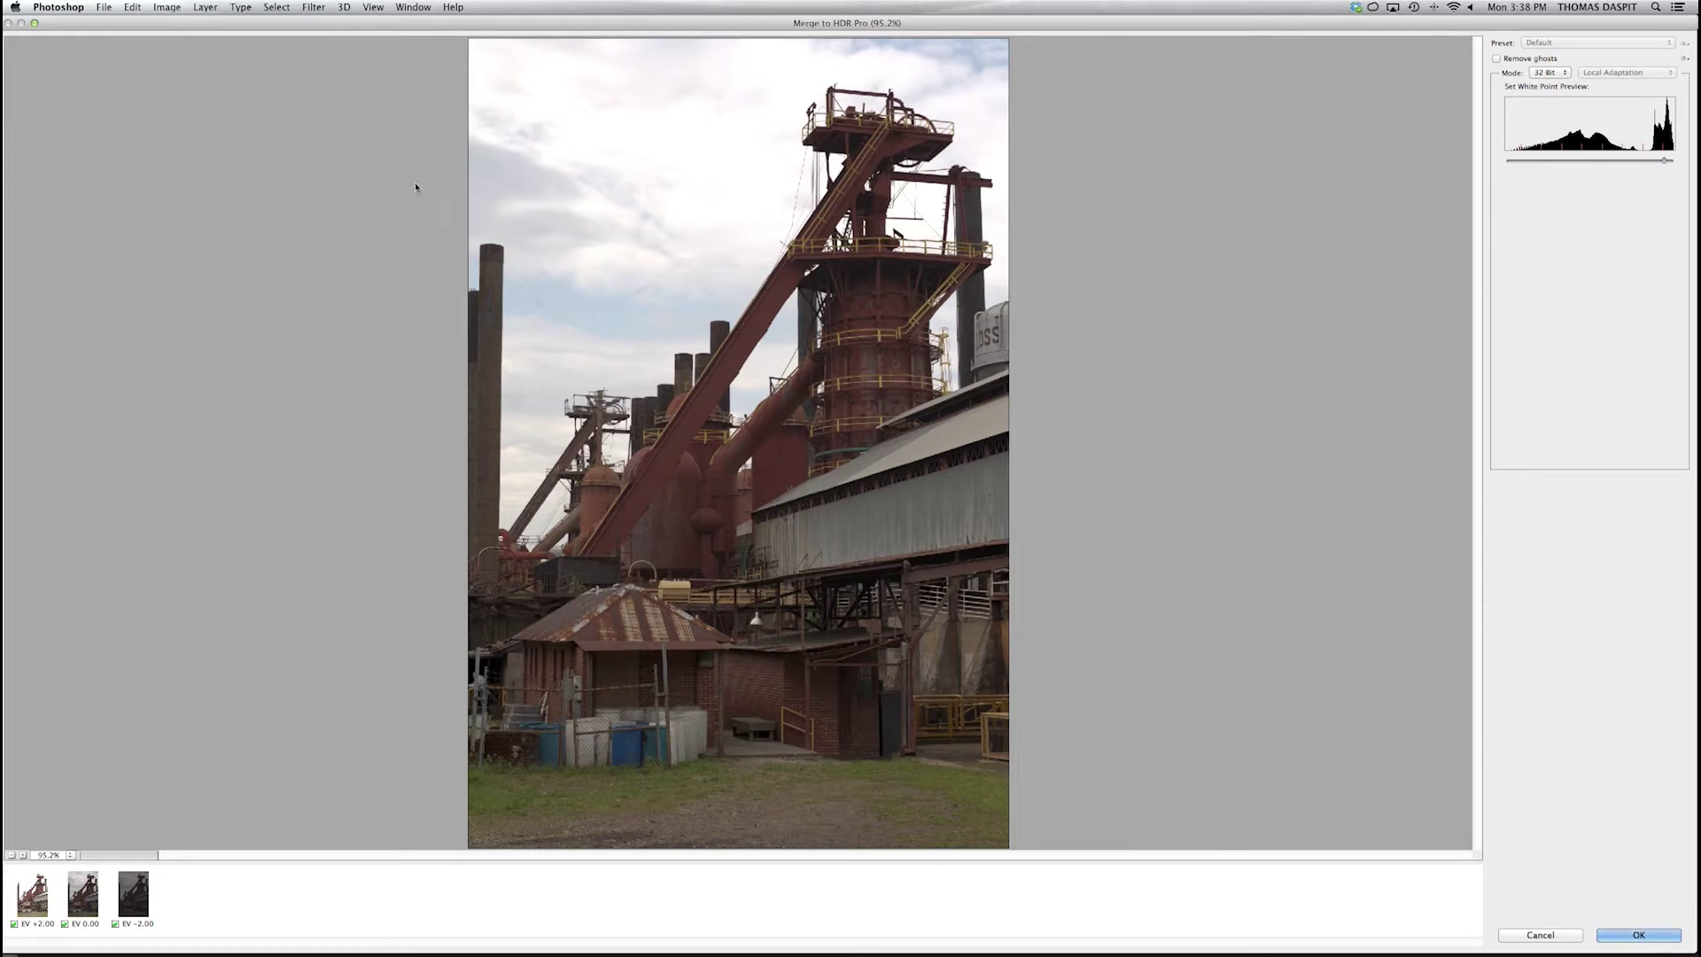
Step: Merge all exposures including EV 0.00 with Remove ghosts on and white point preview maxed
{"action": "left_click", "coordinate": [65, 923]}
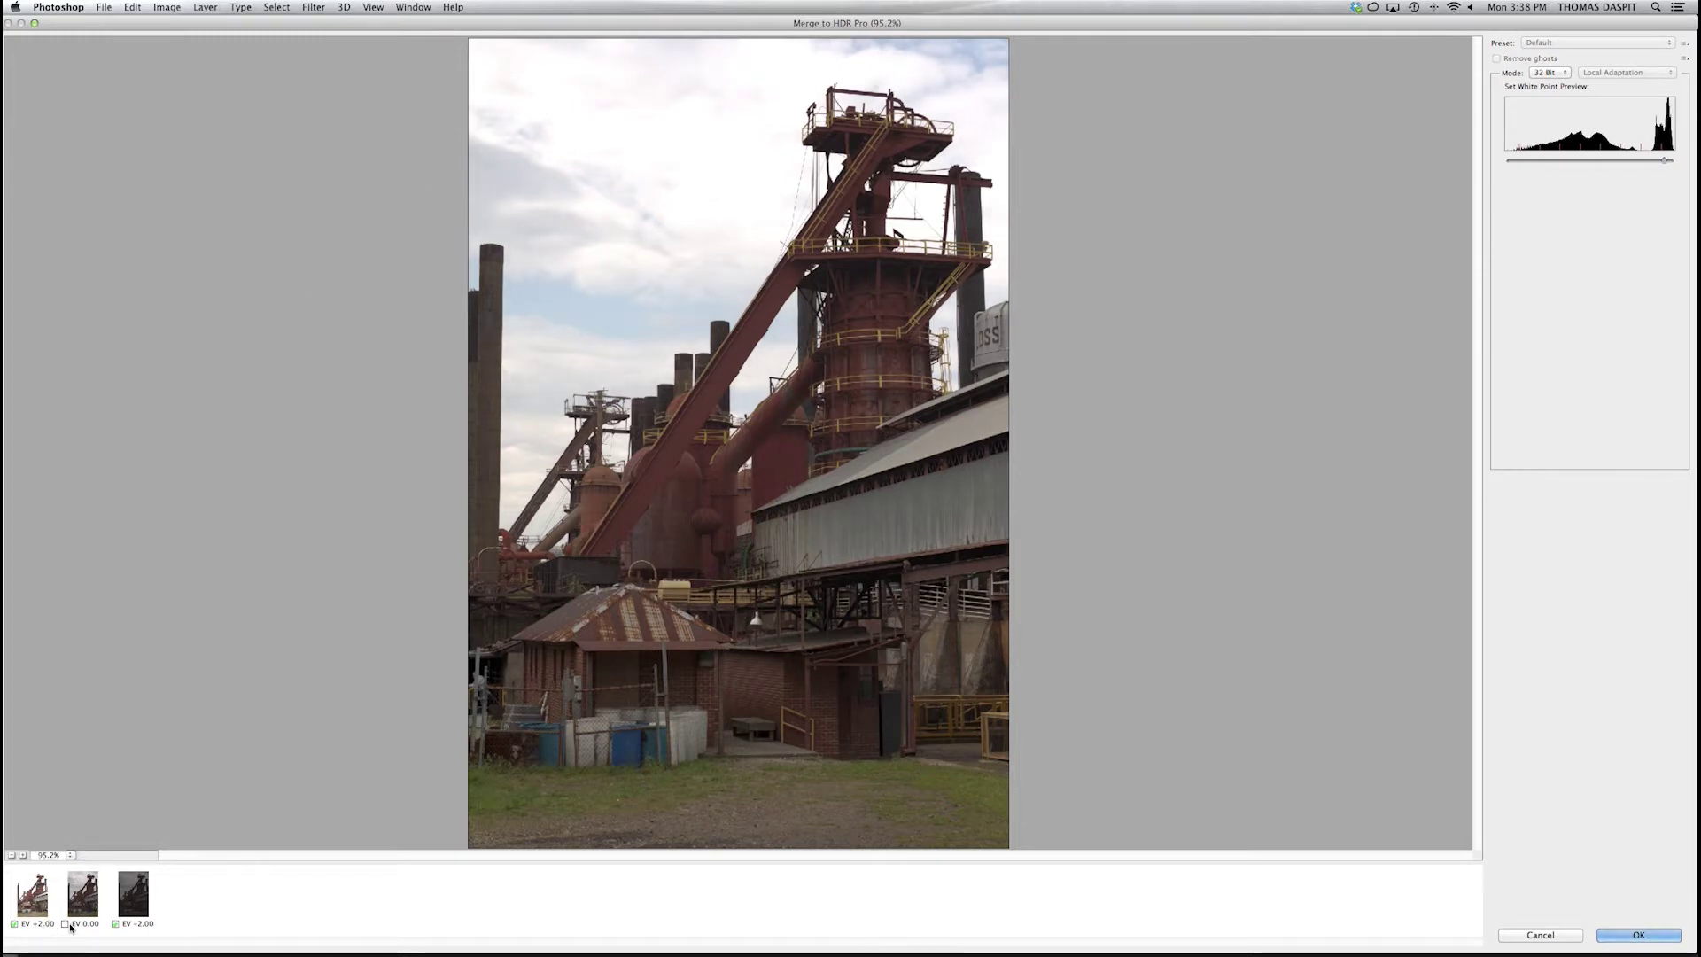
{"action": "left_click", "coordinate": [66, 923]}
{"action": "left_click", "coordinate": [1517, 60]}
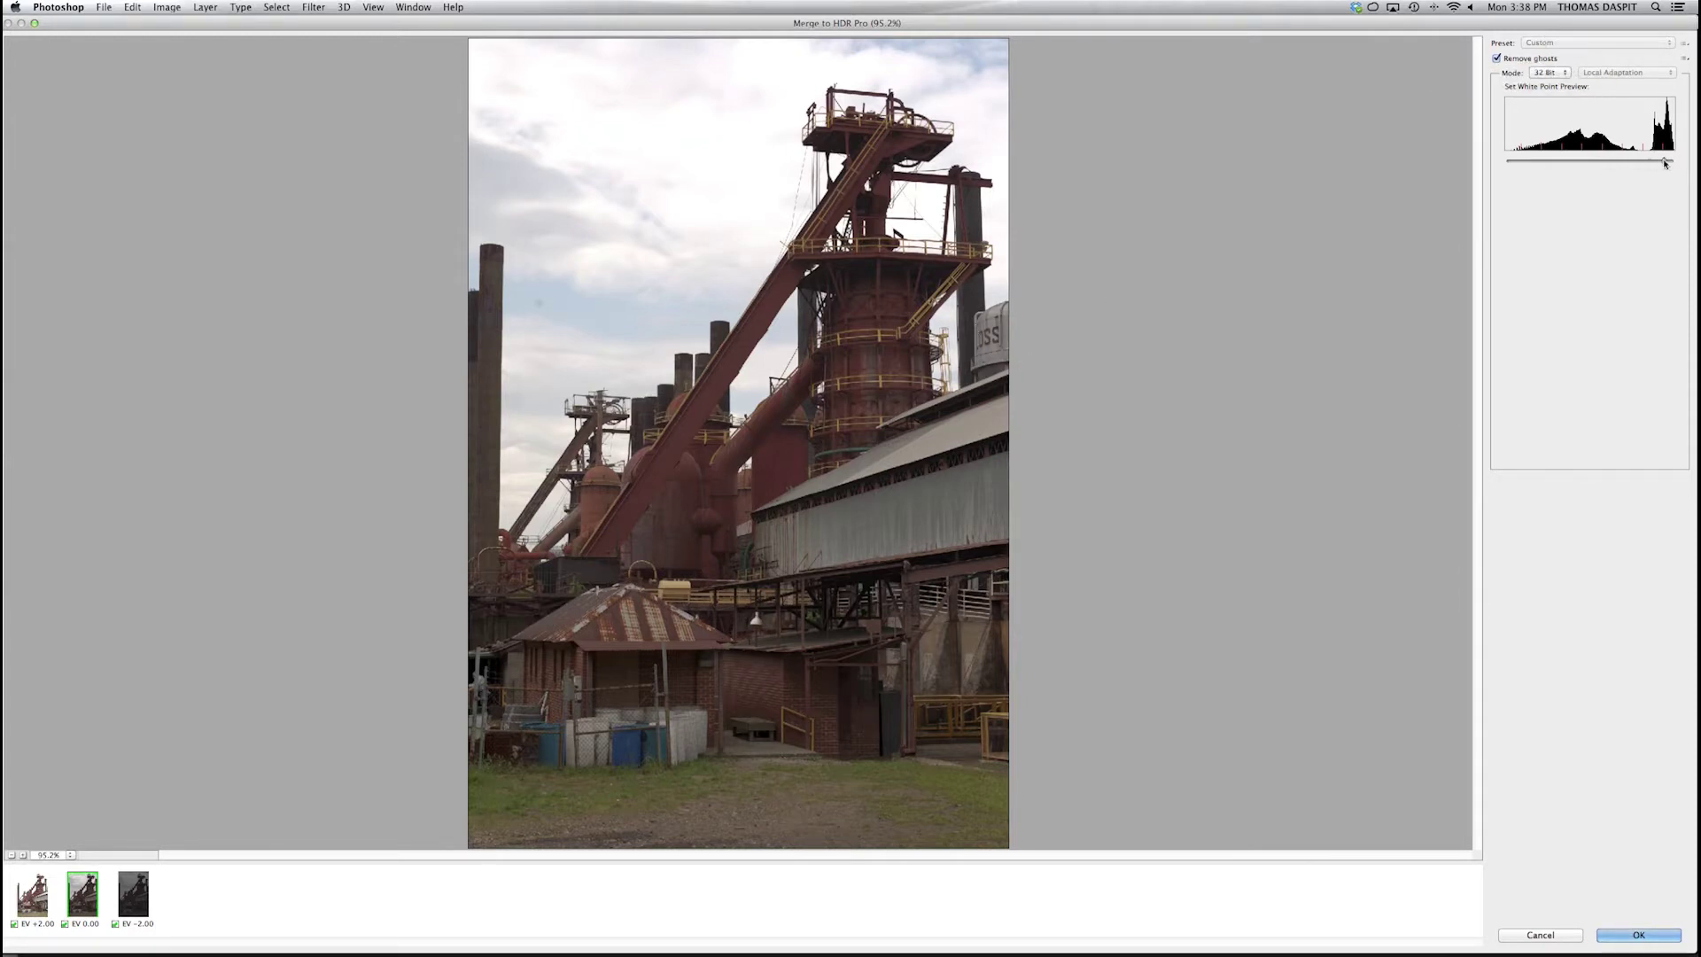
{"action": "mouse_move", "coordinate": [1665, 163]}
{"action": "left_mouse_down"}
{"action": "mouse_move", "coordinate": [1681, 163]}
{"action": "mouse_move", "coordinate": [1610, 163]}
{"action": "mouse_move", "coordinate": [1670, 161]}
{"action": "left_mouse_up"}
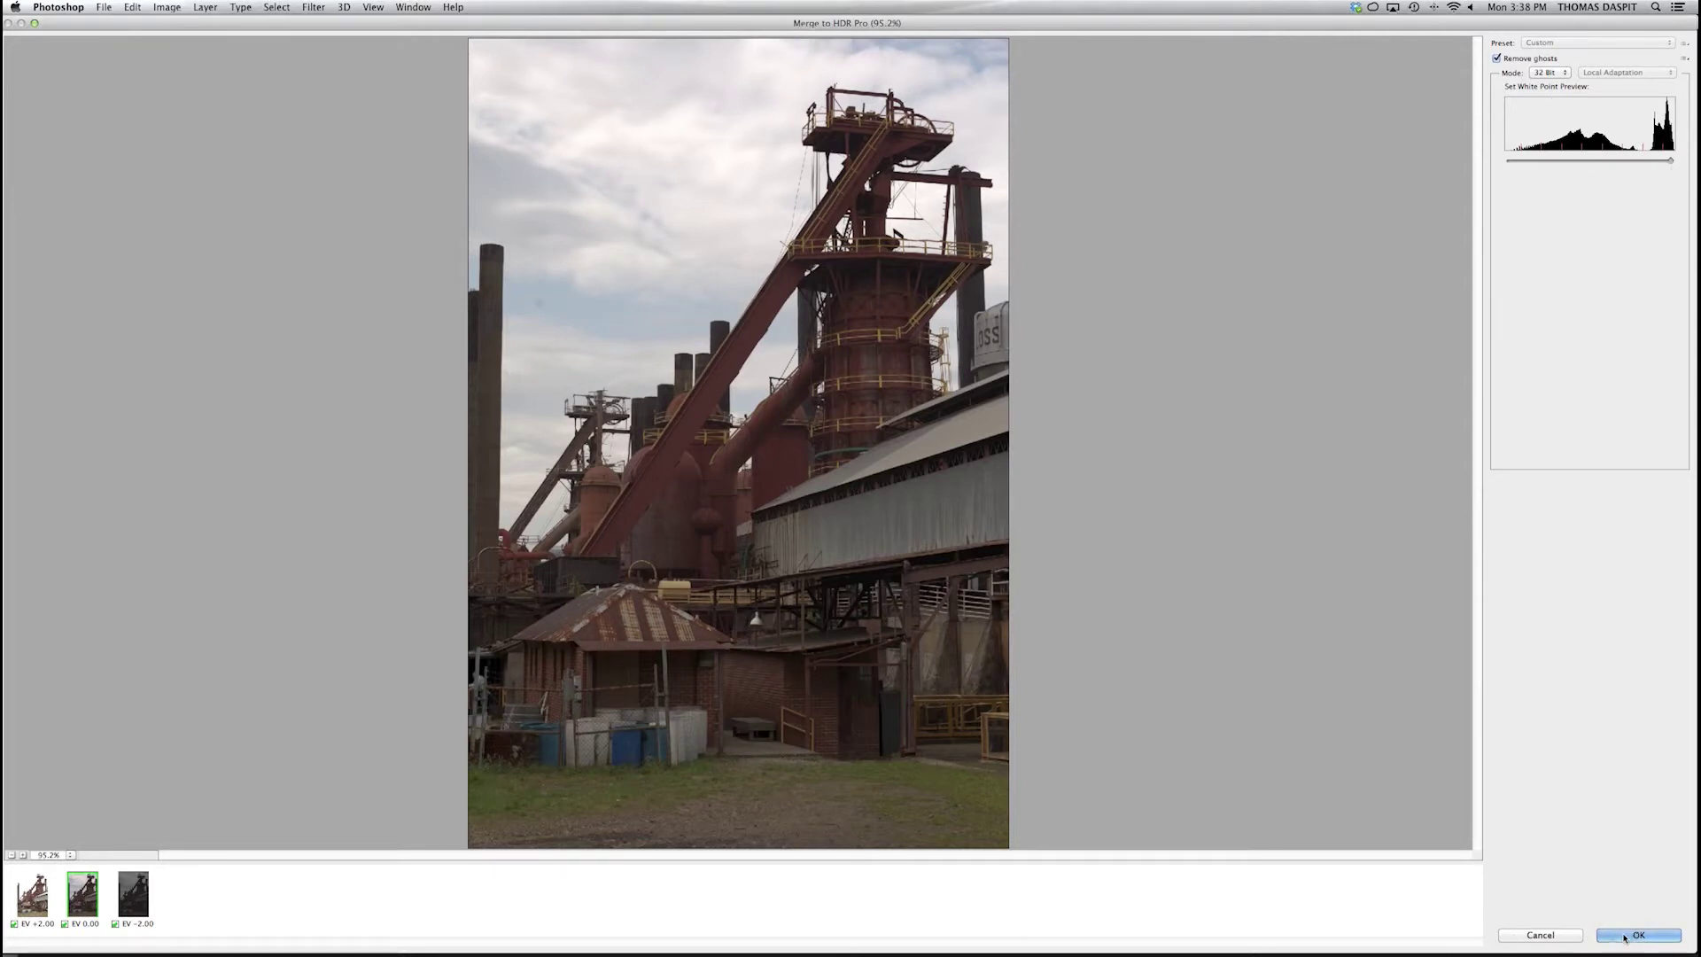
{"action": "left_click", "coordinate": [1625, 936]}
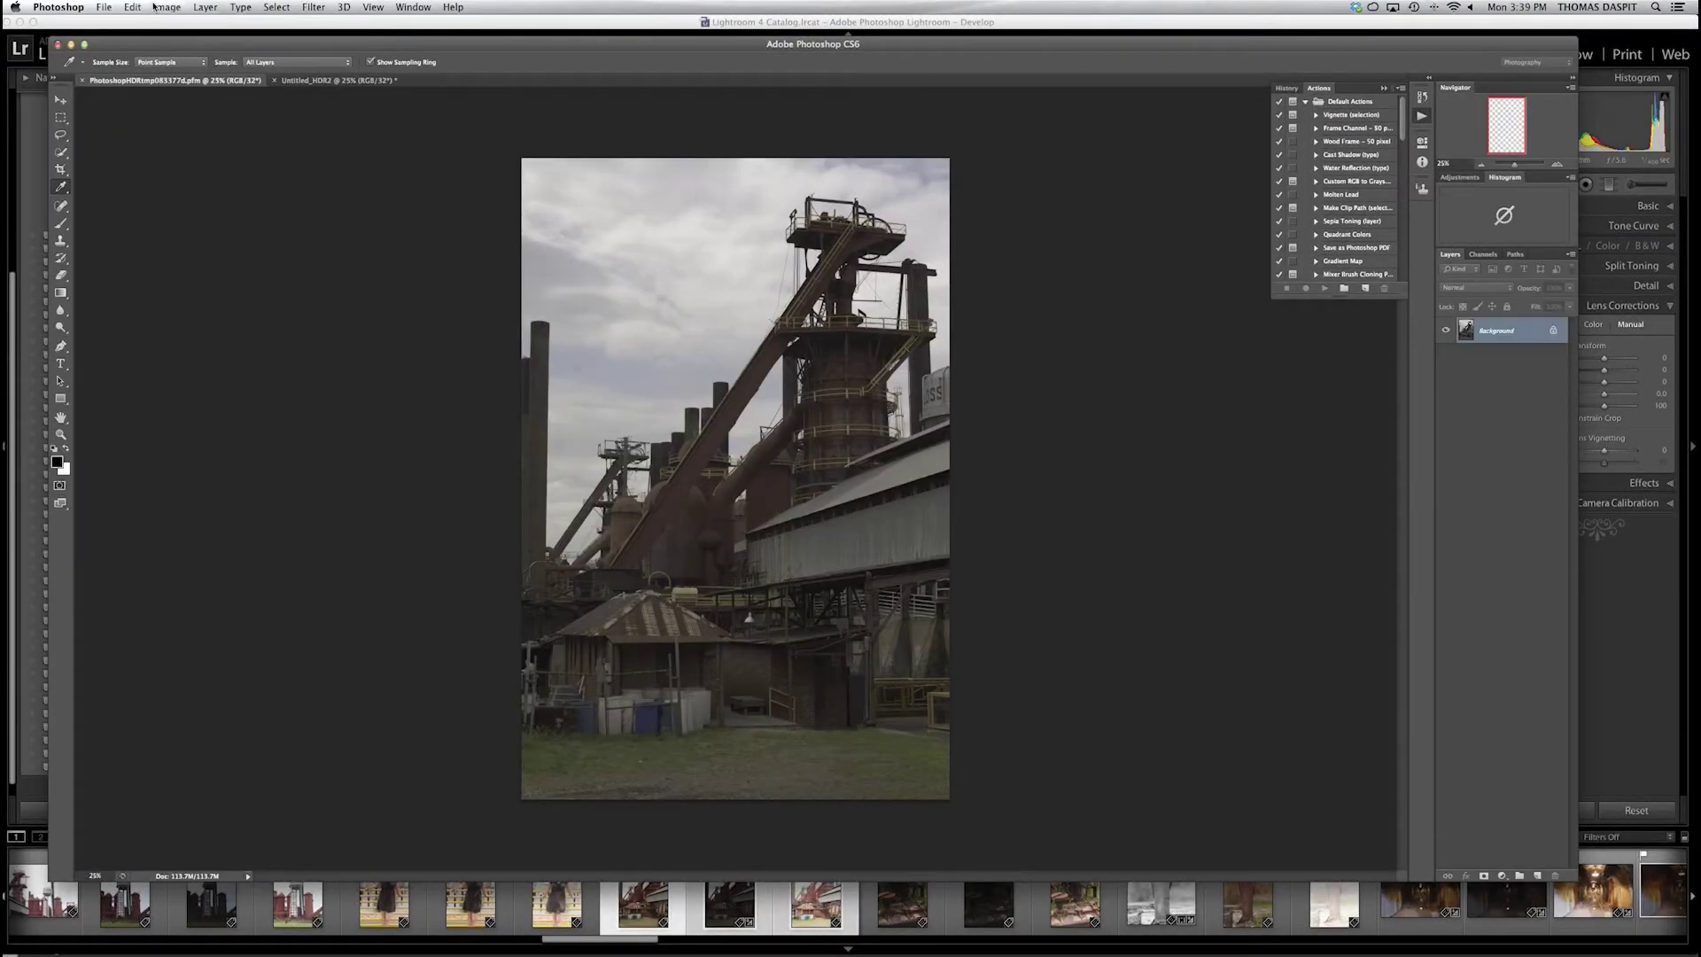
Step: Show the Image > Mode bits-per-channel options for the 32-bit Untitled_HDR2 document
{"action": "left_click", "coordinate": [166, 7]}
{"action": "left_click", "coordinate": [163, 8]}
{"action": "left_click", "coordinate": [162, 8]}
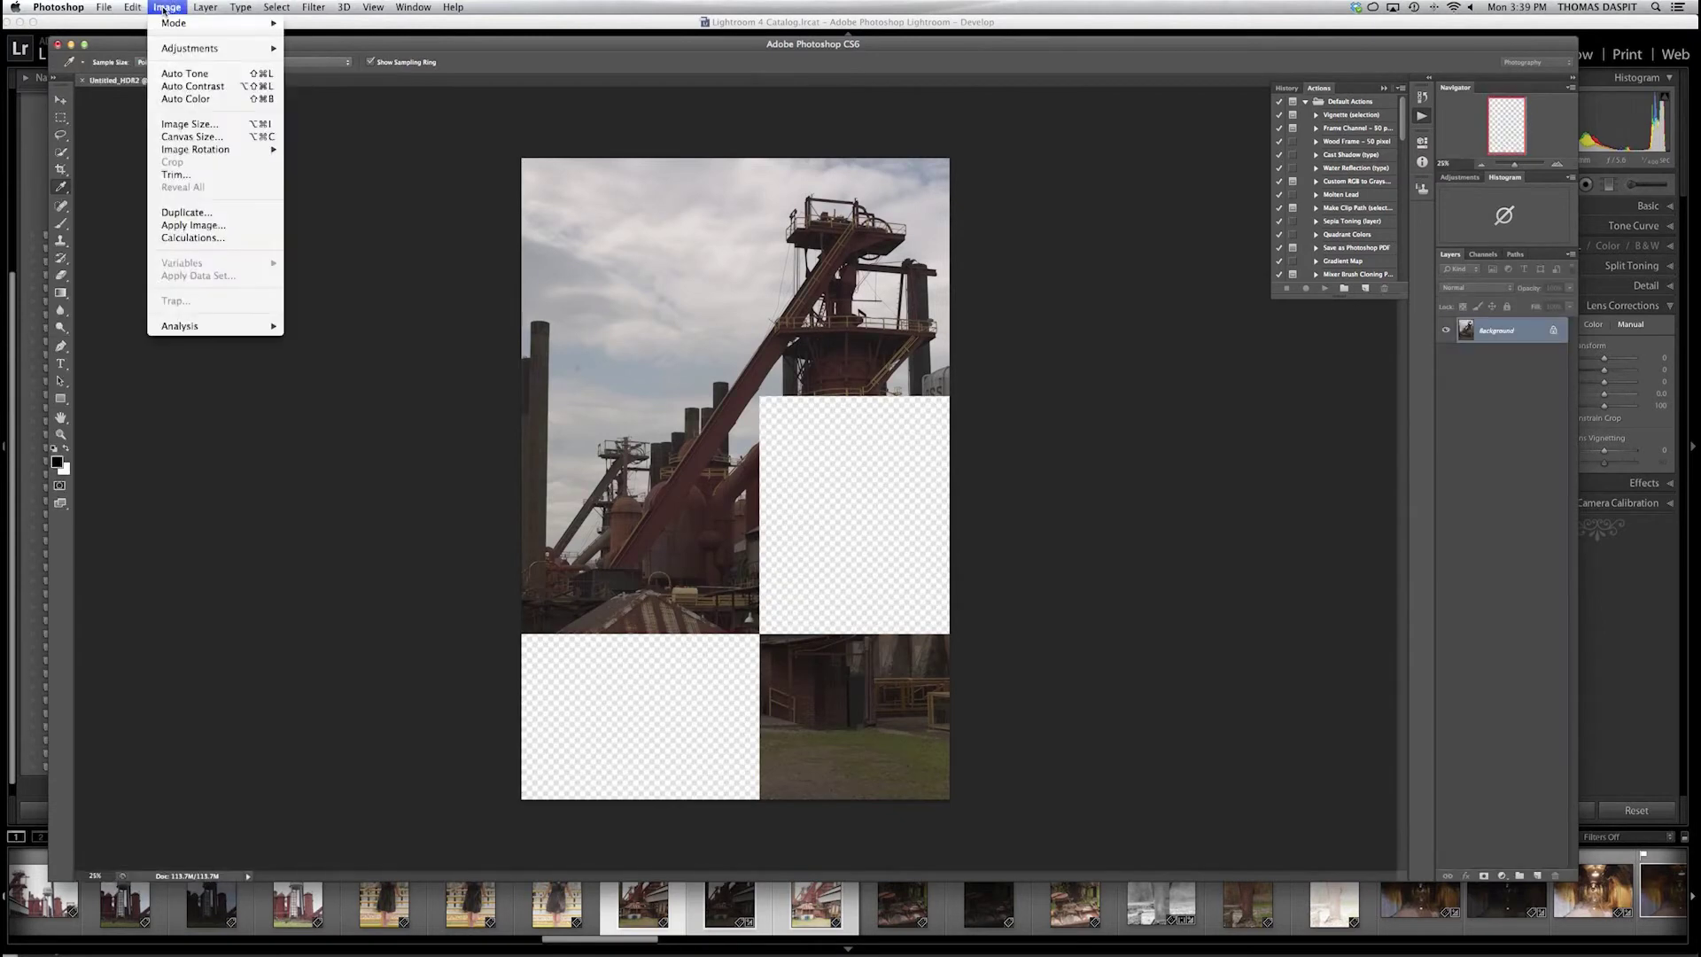
{"action": "mouse_move", "coordinate": [184, 26]}
Step: Convert the image to 8 Bits/Channel, keeping Local Adaptation as the HDR Toning method
{"action": "mouse_move", "coordinate": [266, 24]}
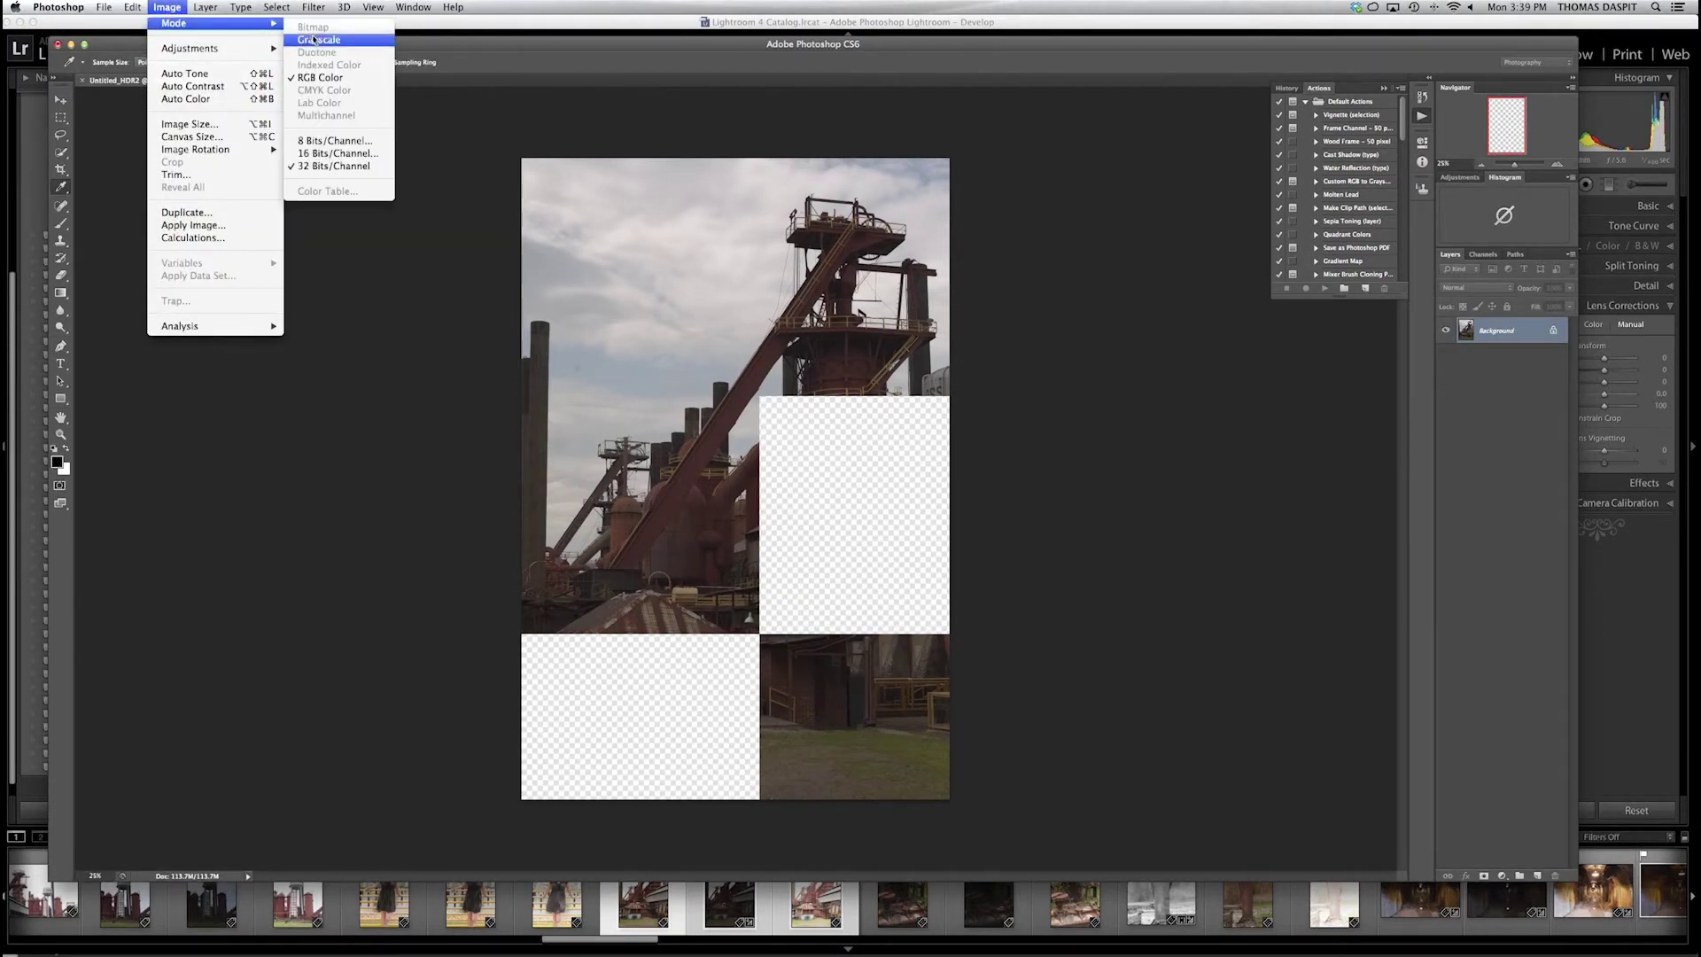
{"action": "left_click", "coordinate": [361, 154]}
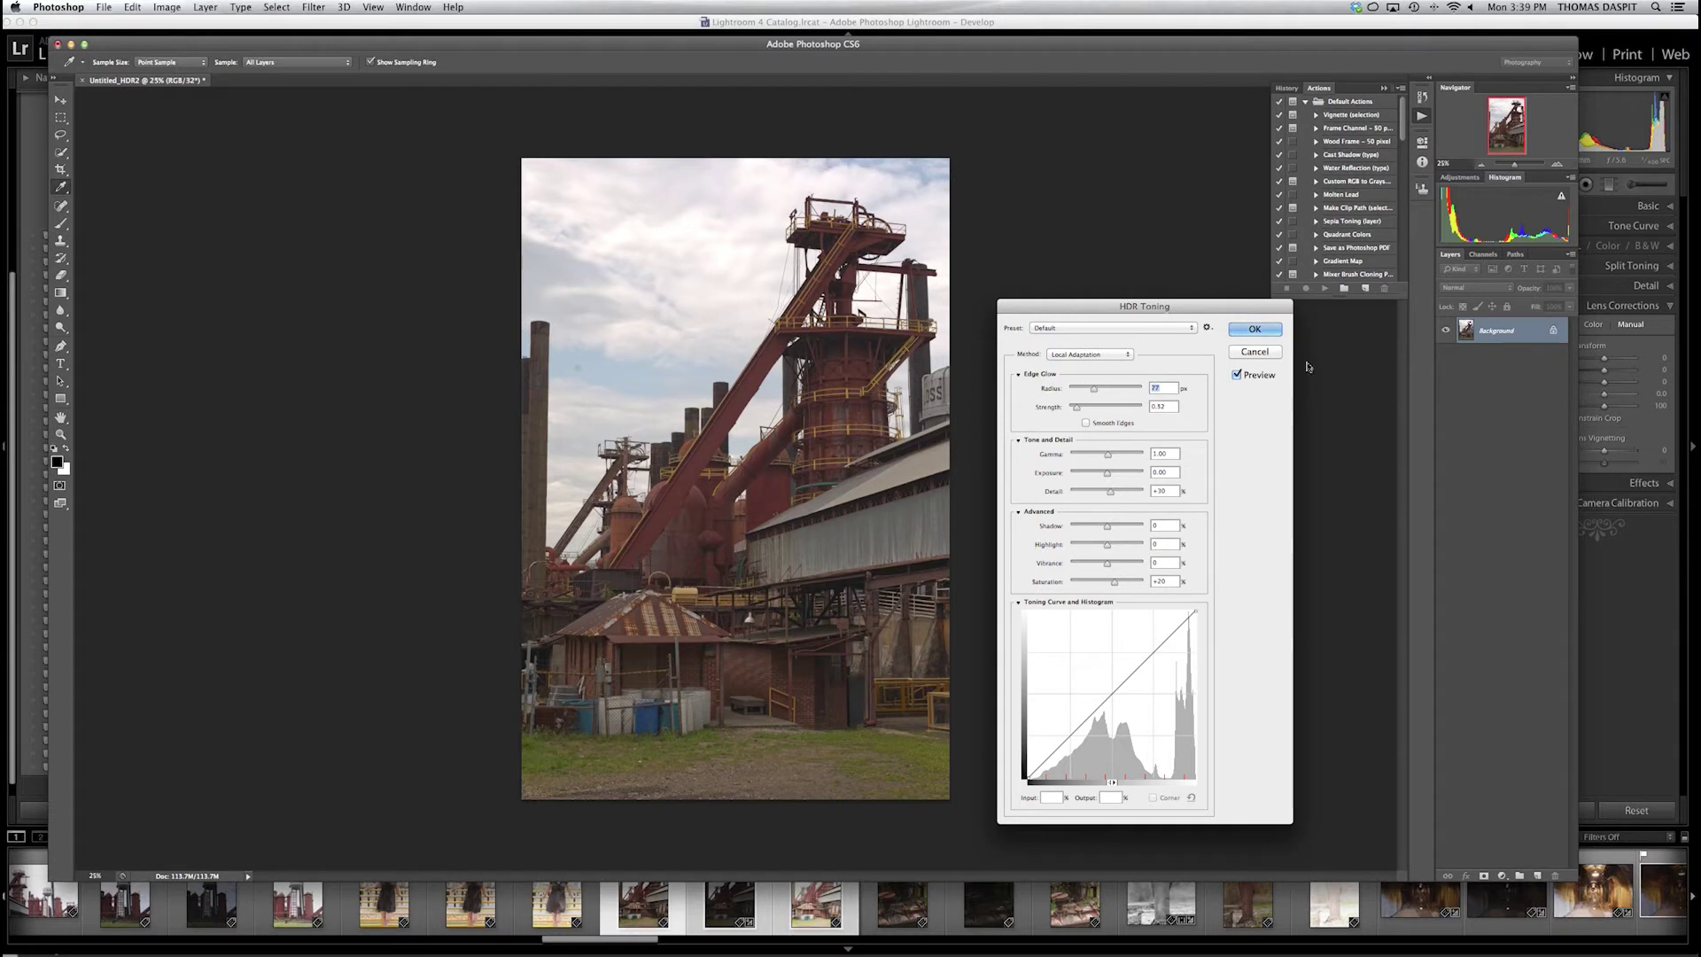
{"action": "left_click", "coordinate": [1120, 353]}
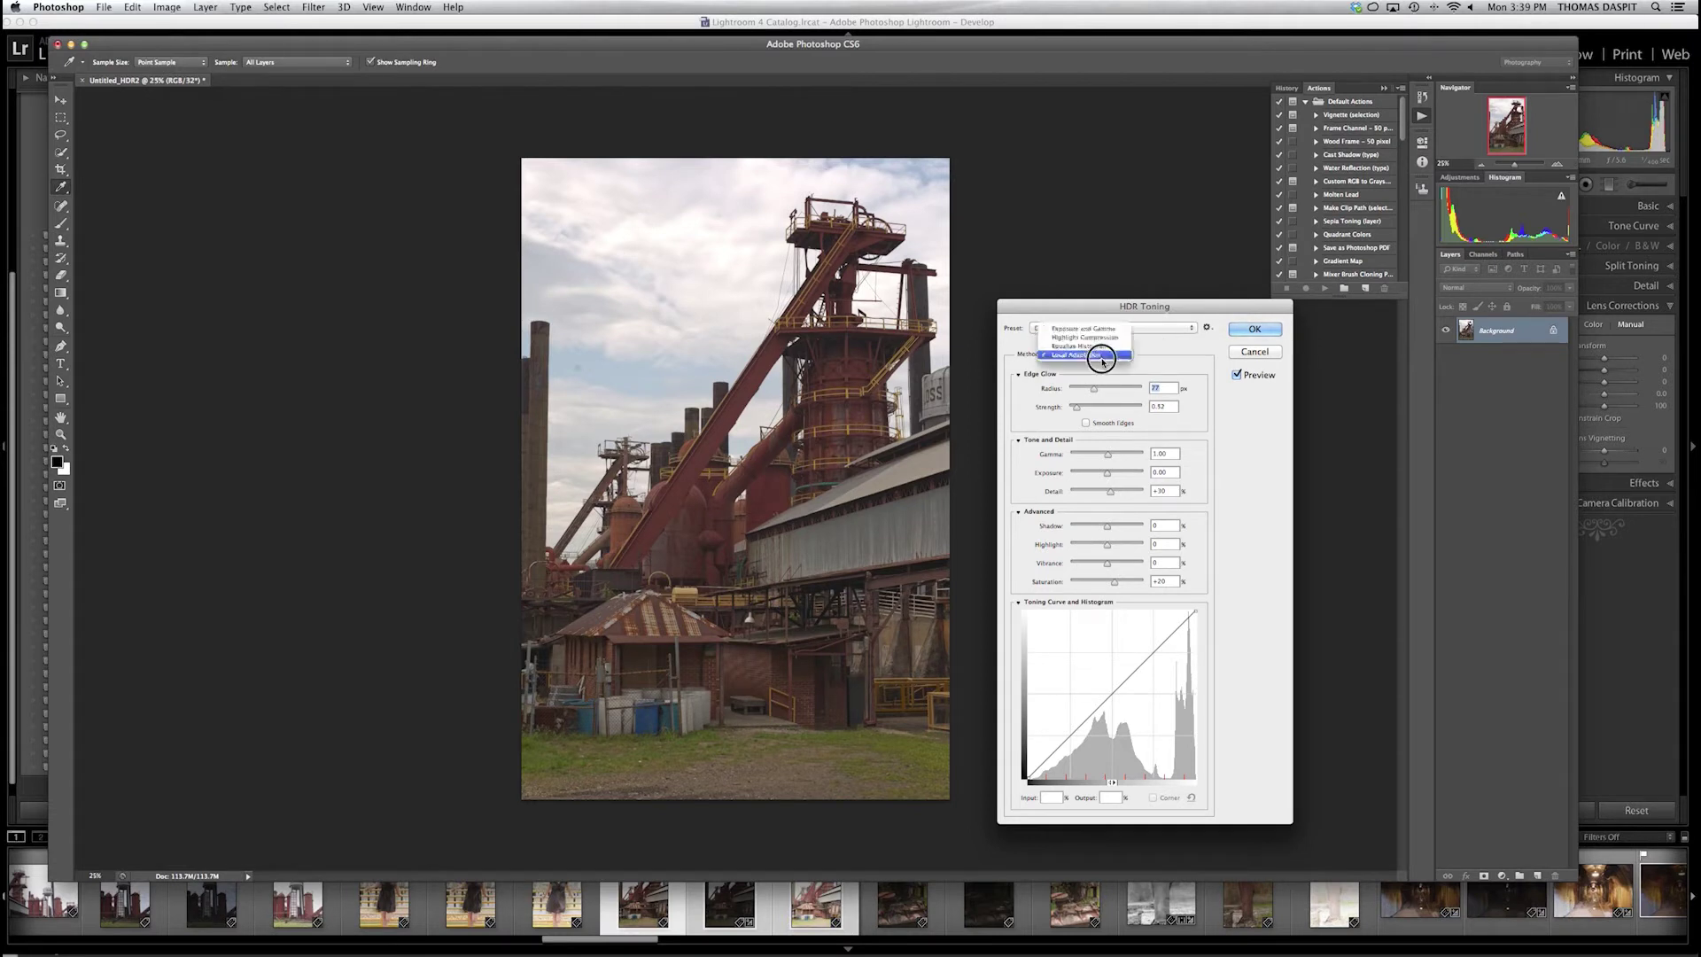
{"action": "left_click", "coordinate": [1103, 355]}
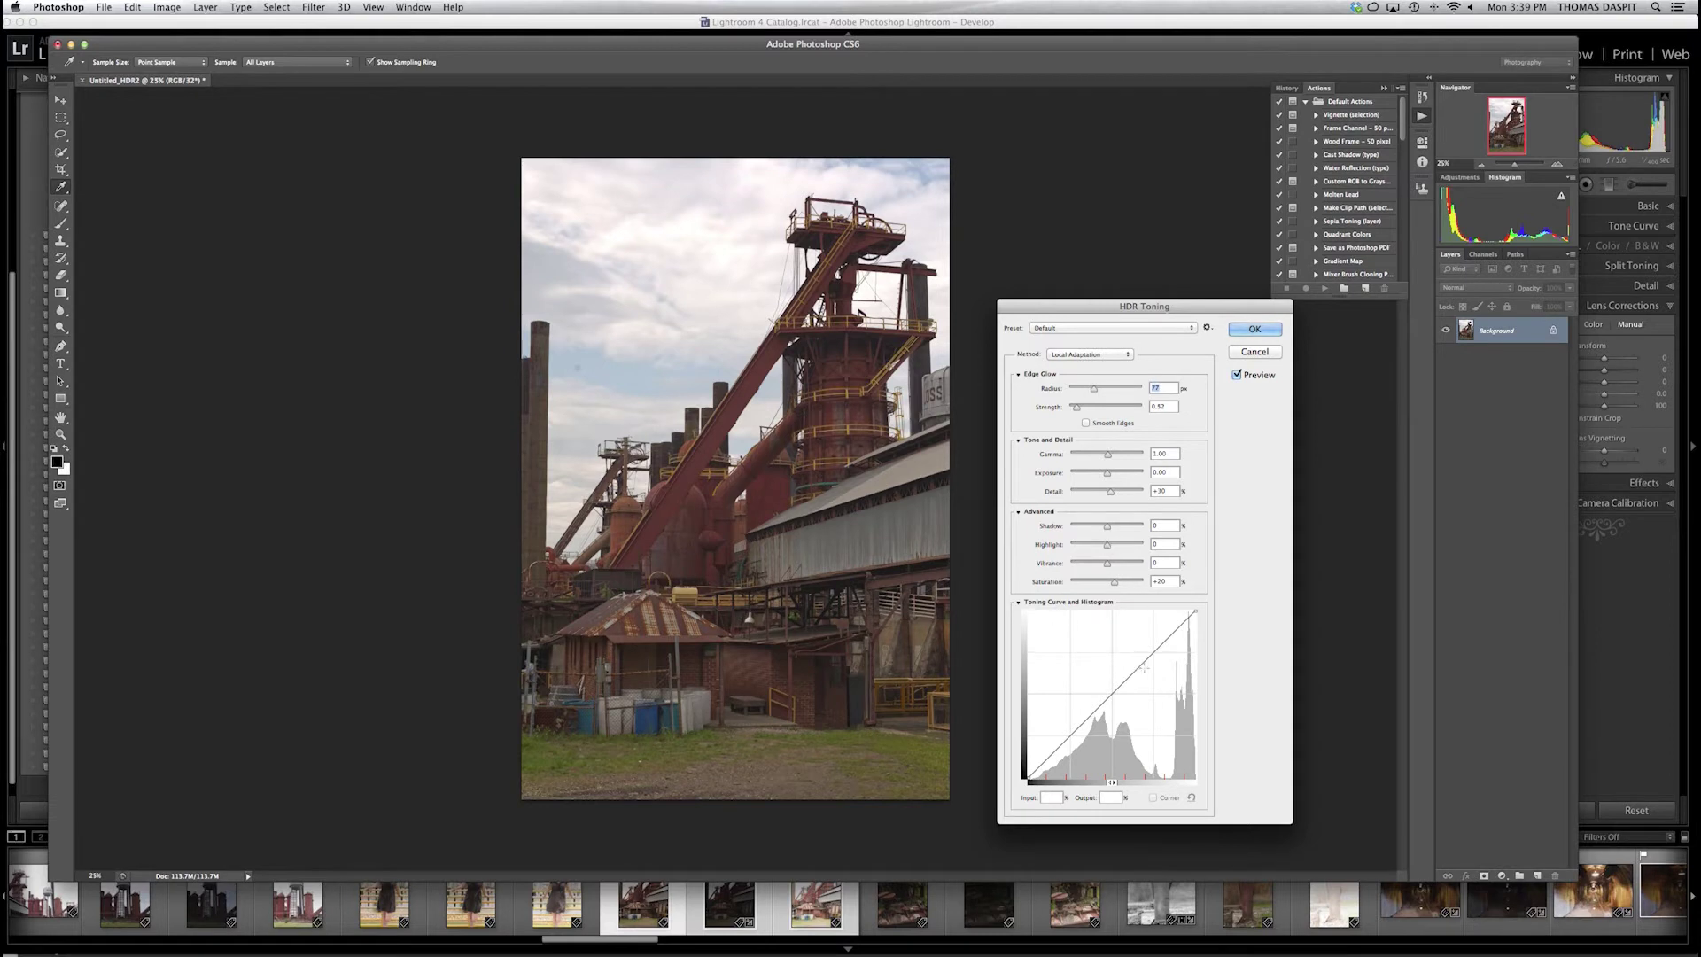
Step: Compare the City Twilight, Photorealistic, RCS, Saturated and ScottS presets, ending on ScottS
{"action": "left_click", "coordinate": [1086, 328]}
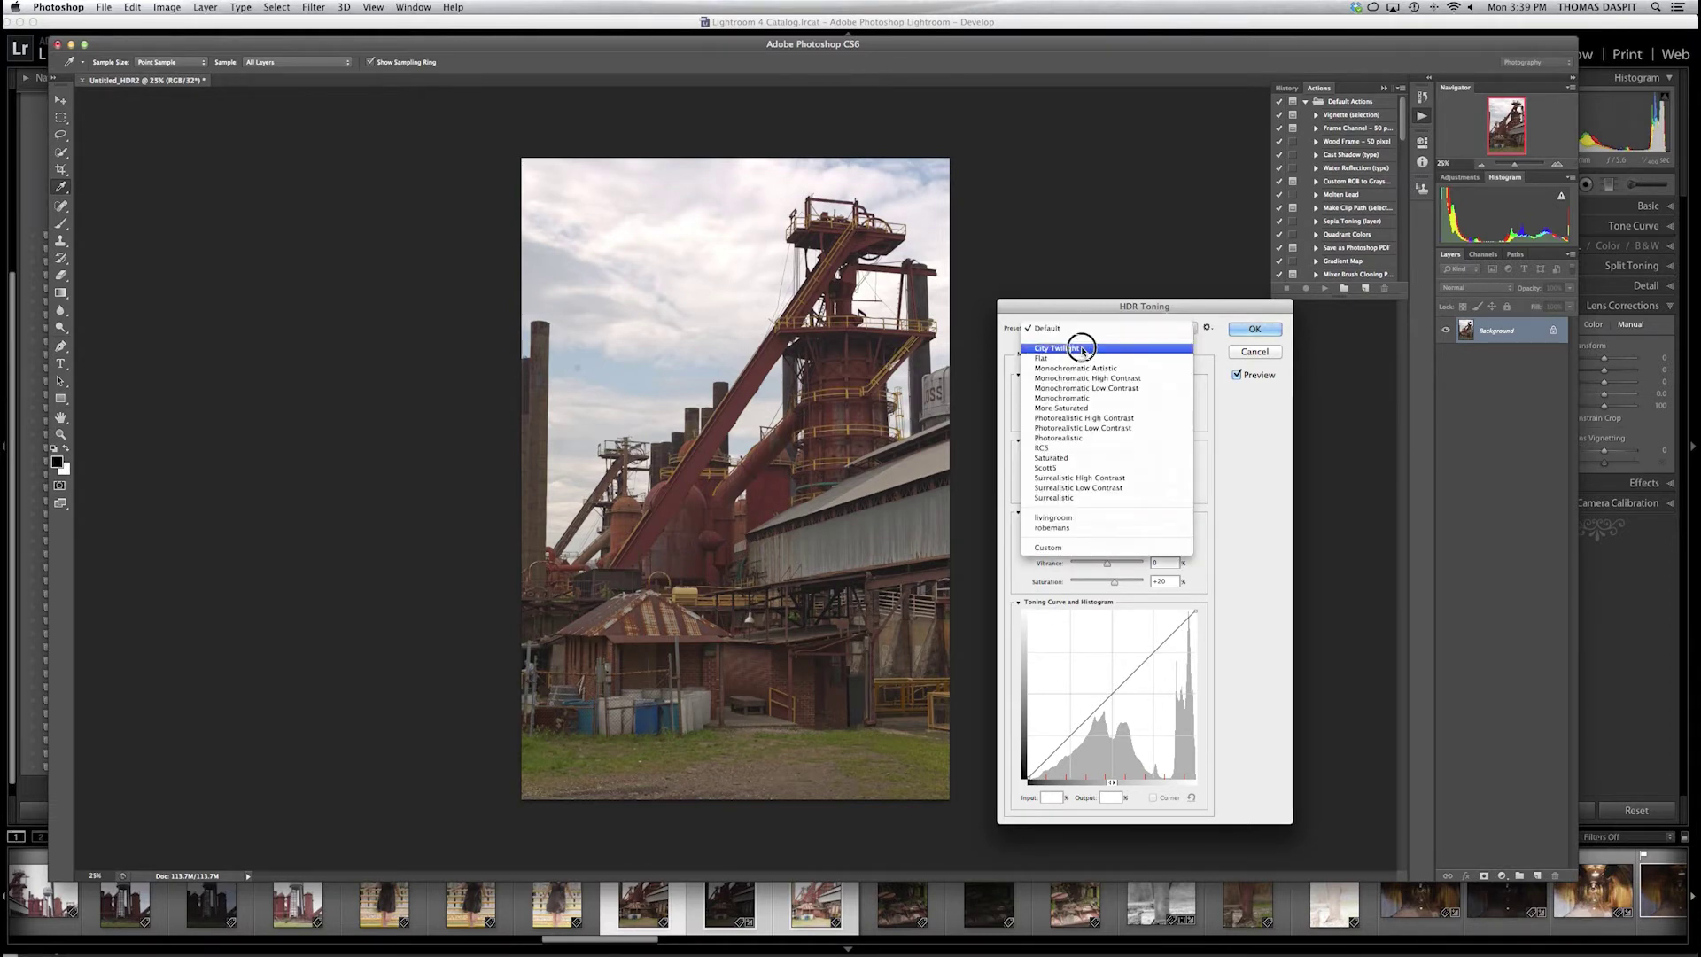
{"action": "left_click", "coordinate": [1086, 347]}
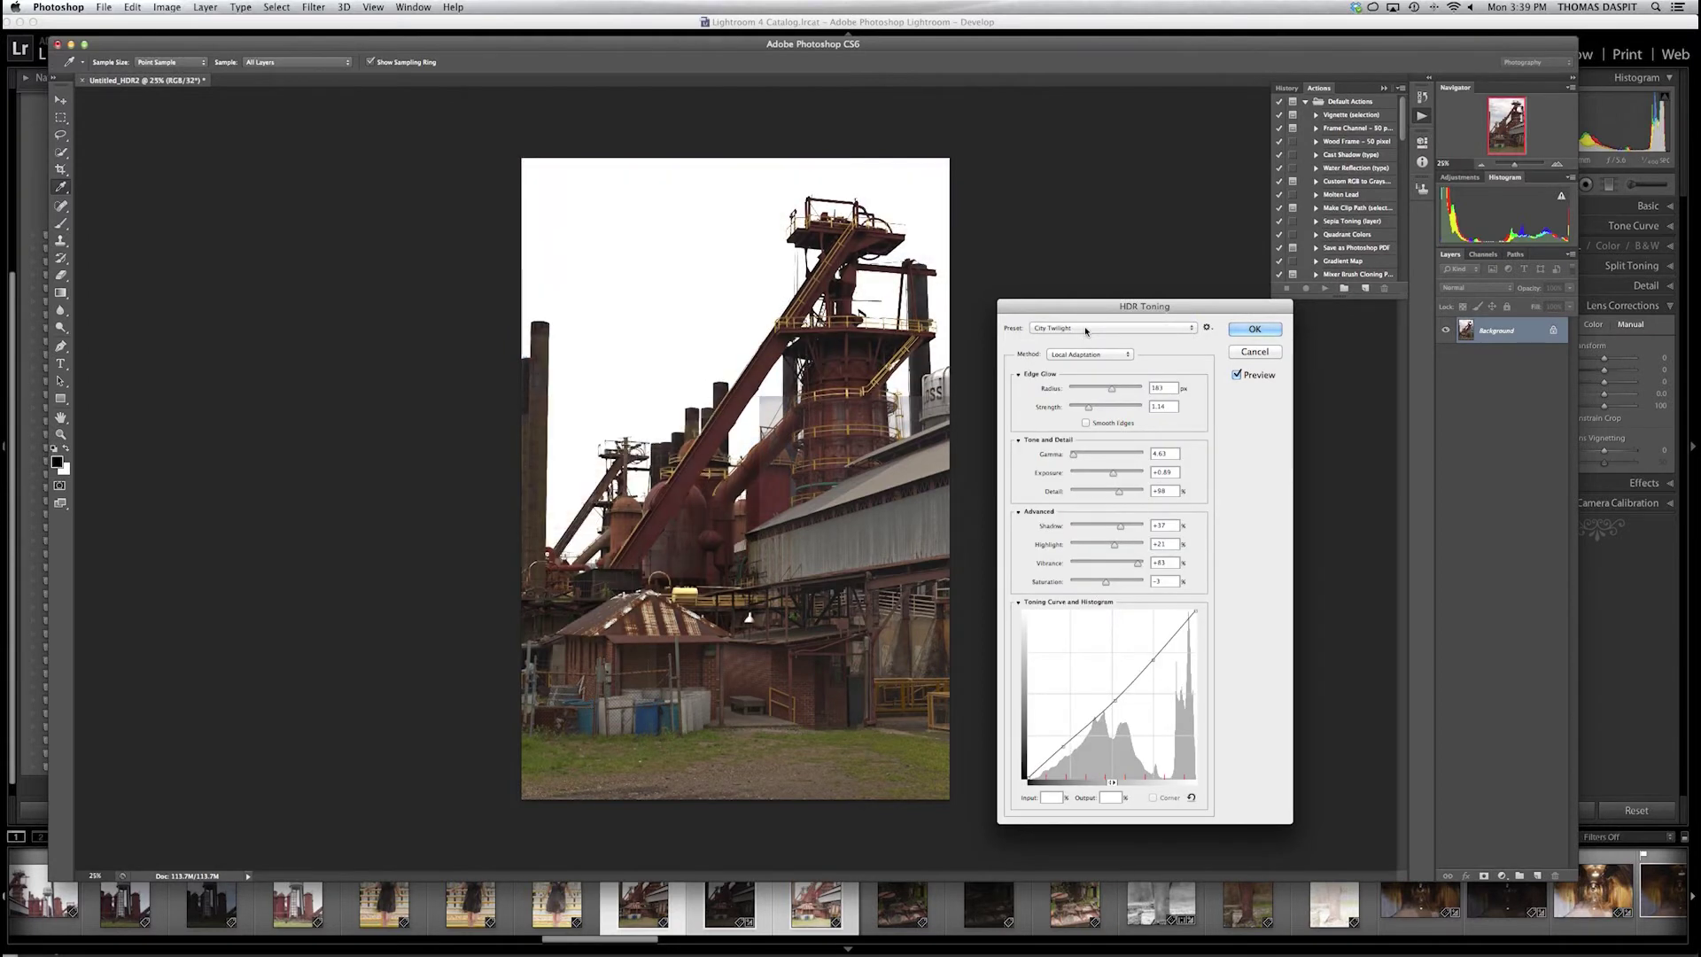
{"action": "left_click", "coordinate": [1085, 329]}
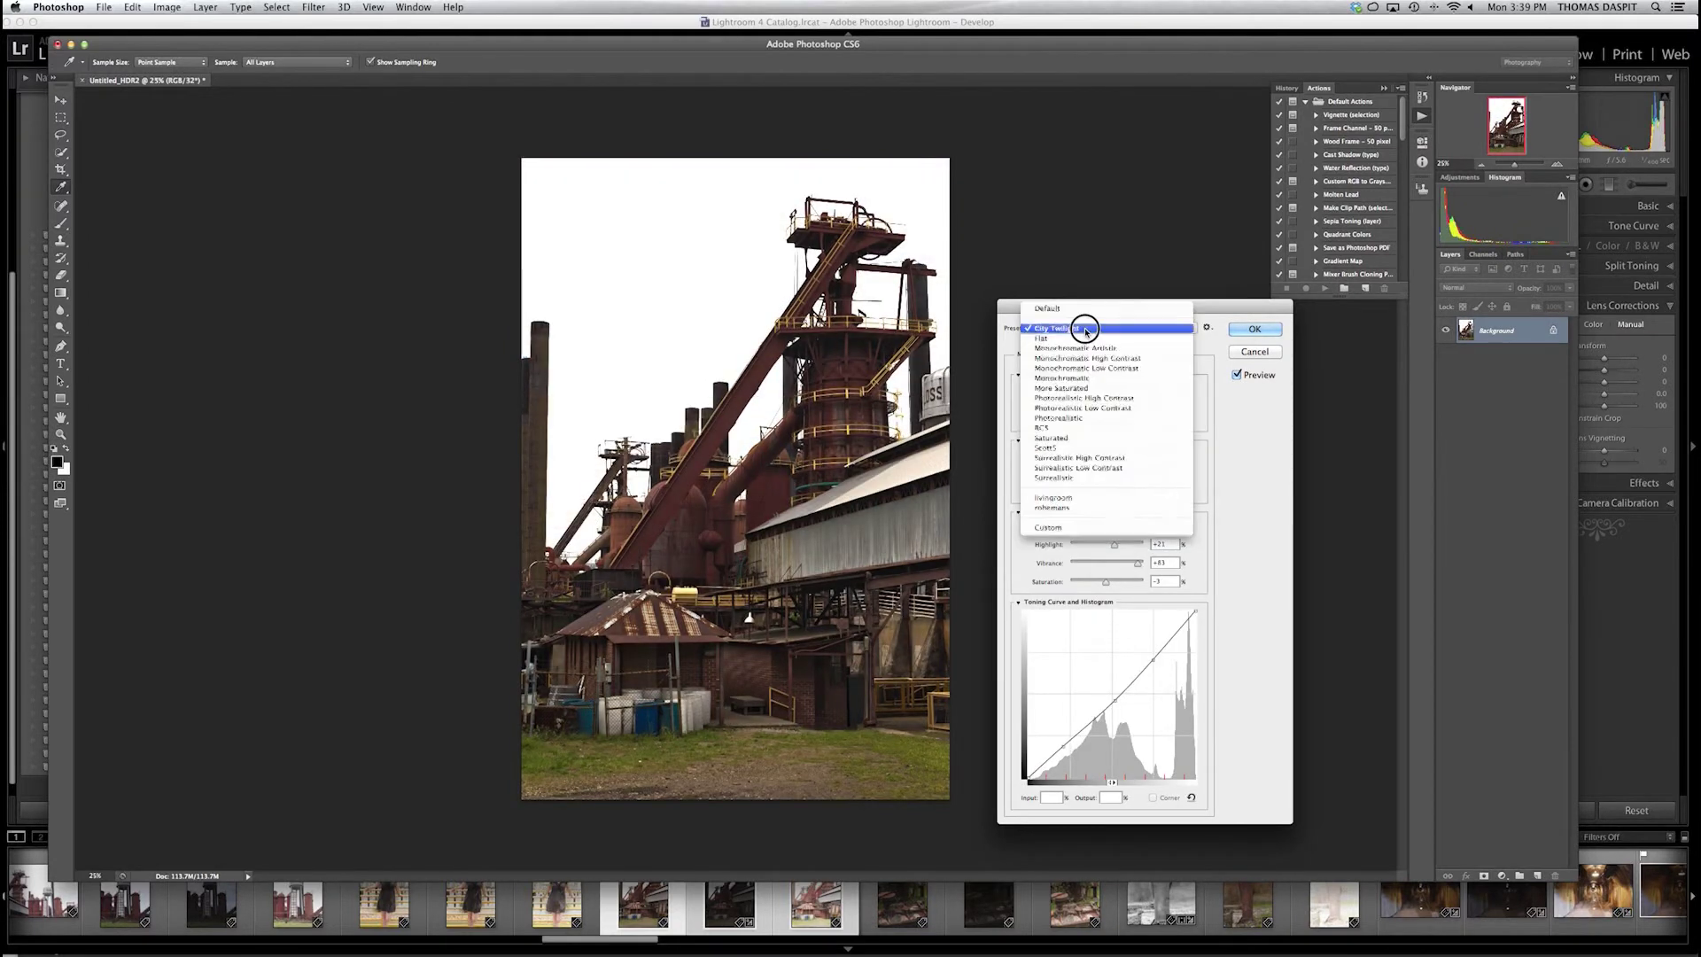
{"action": "left_click", "coordinate": [1084, 417]}
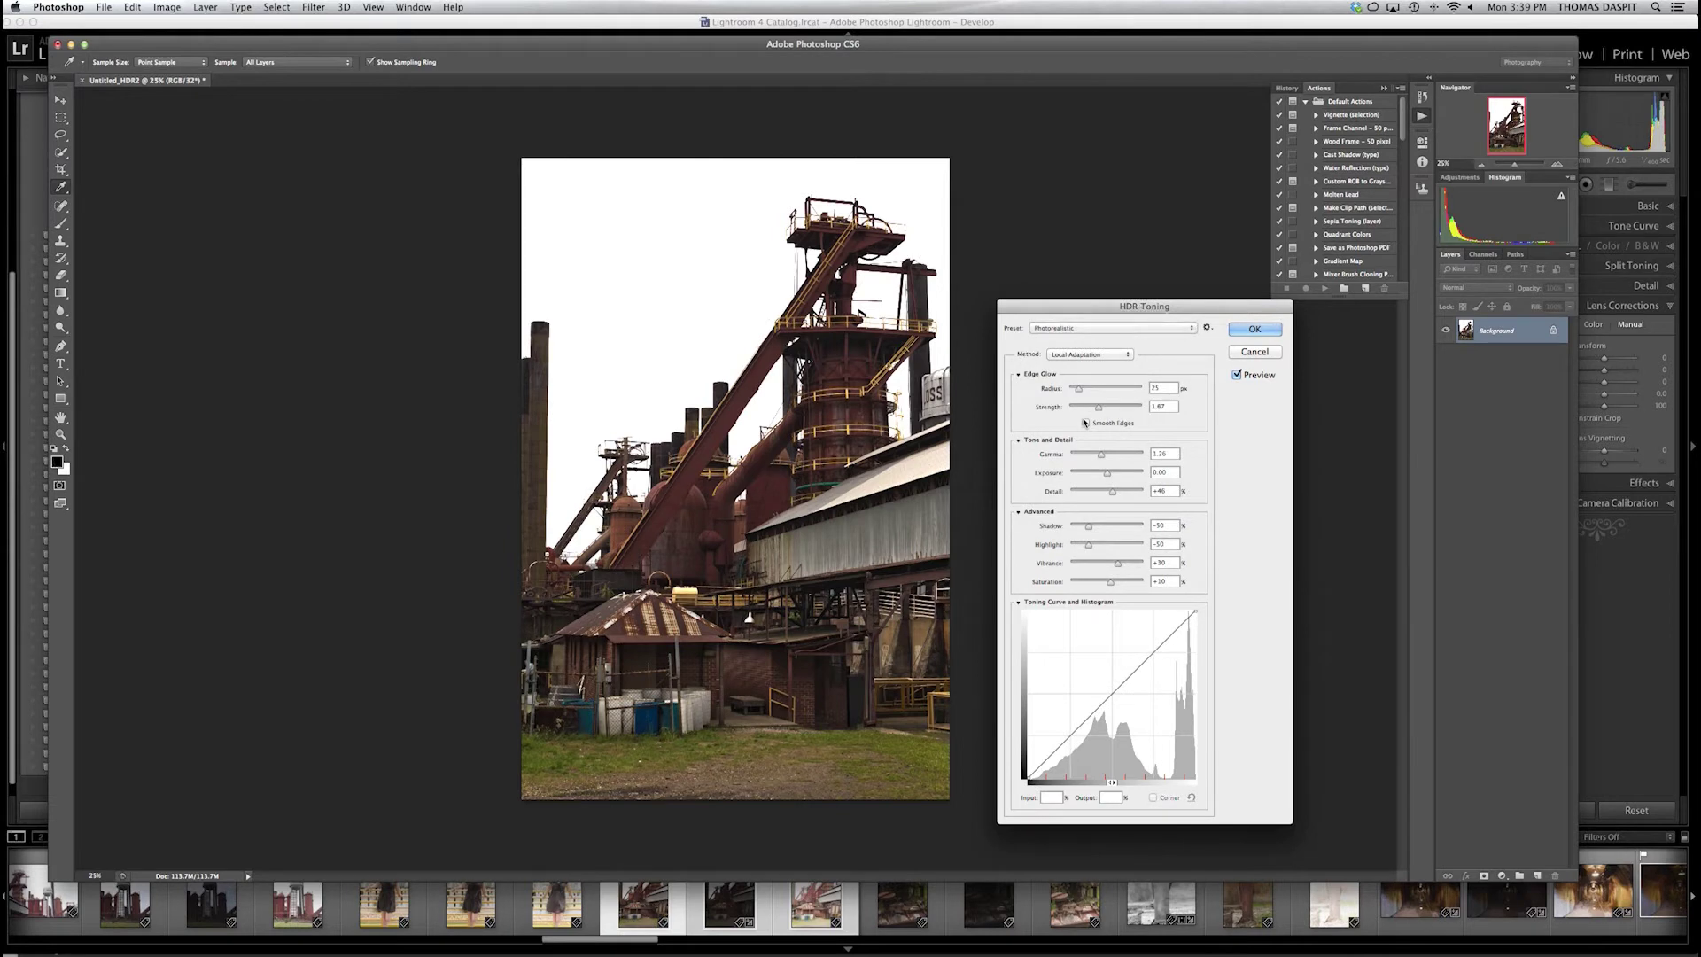
{"action": "left_click", "coordinate": [1101, 326]}
{"action": "left_click", "coordinate": [1101, 340]}
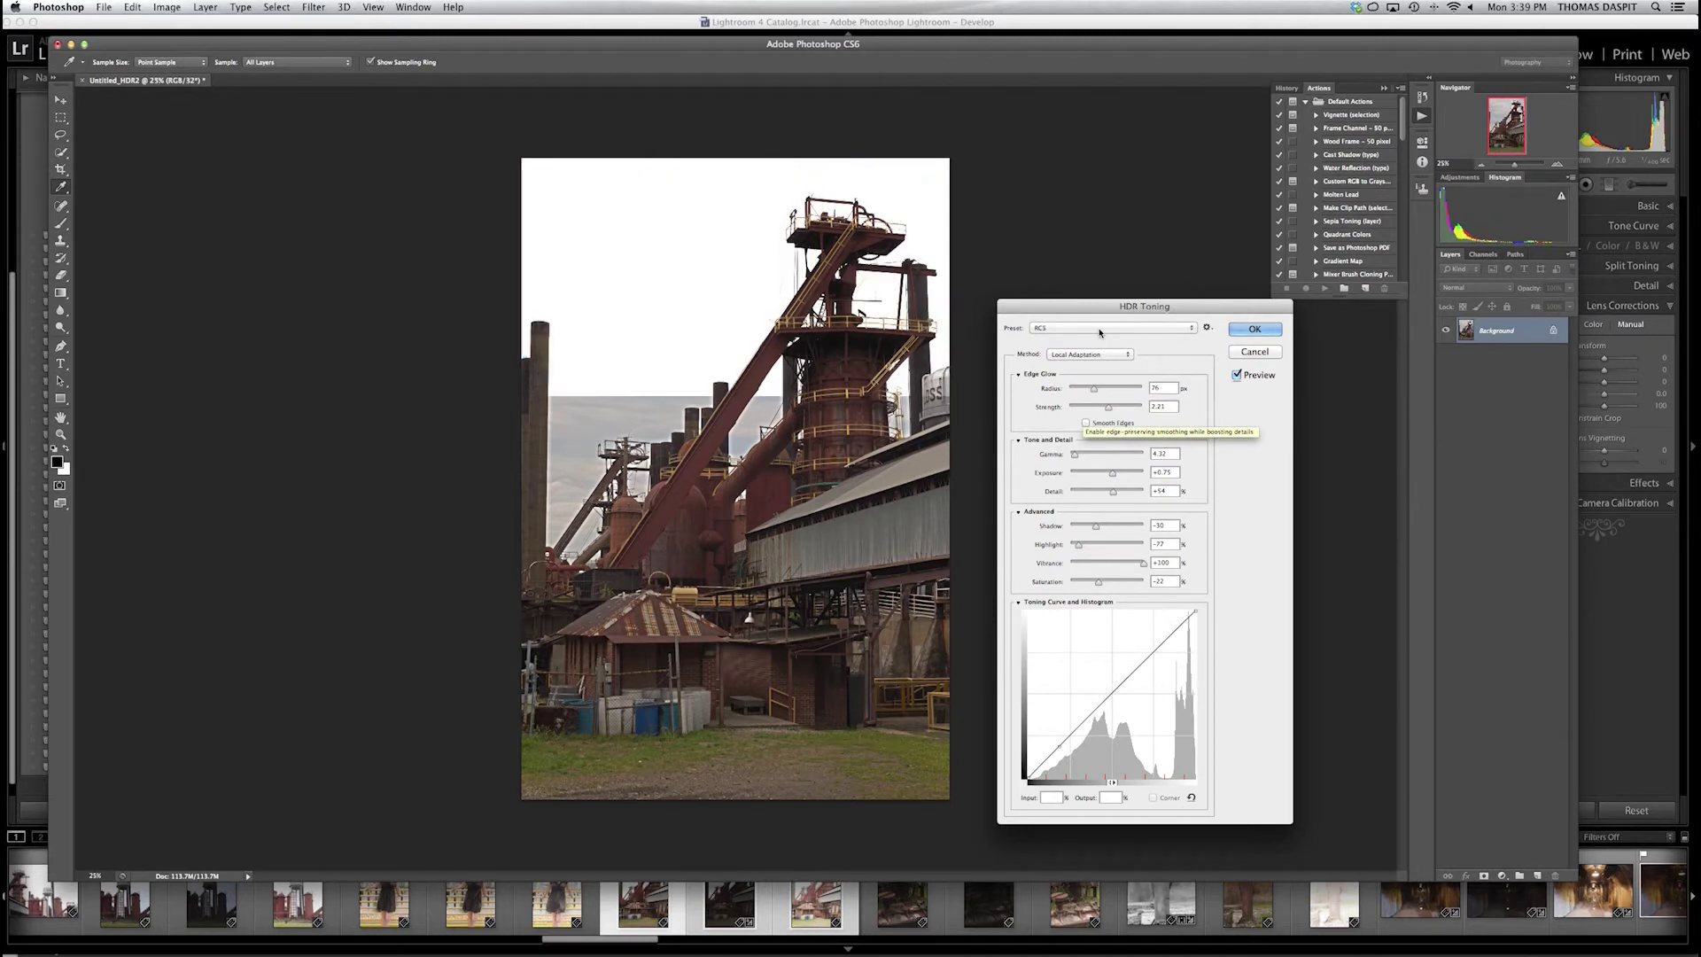
{"action": "left_click", "coordinate": [1100, 329]}
{"action": "left_click", "coordinate": [1099, 339]}
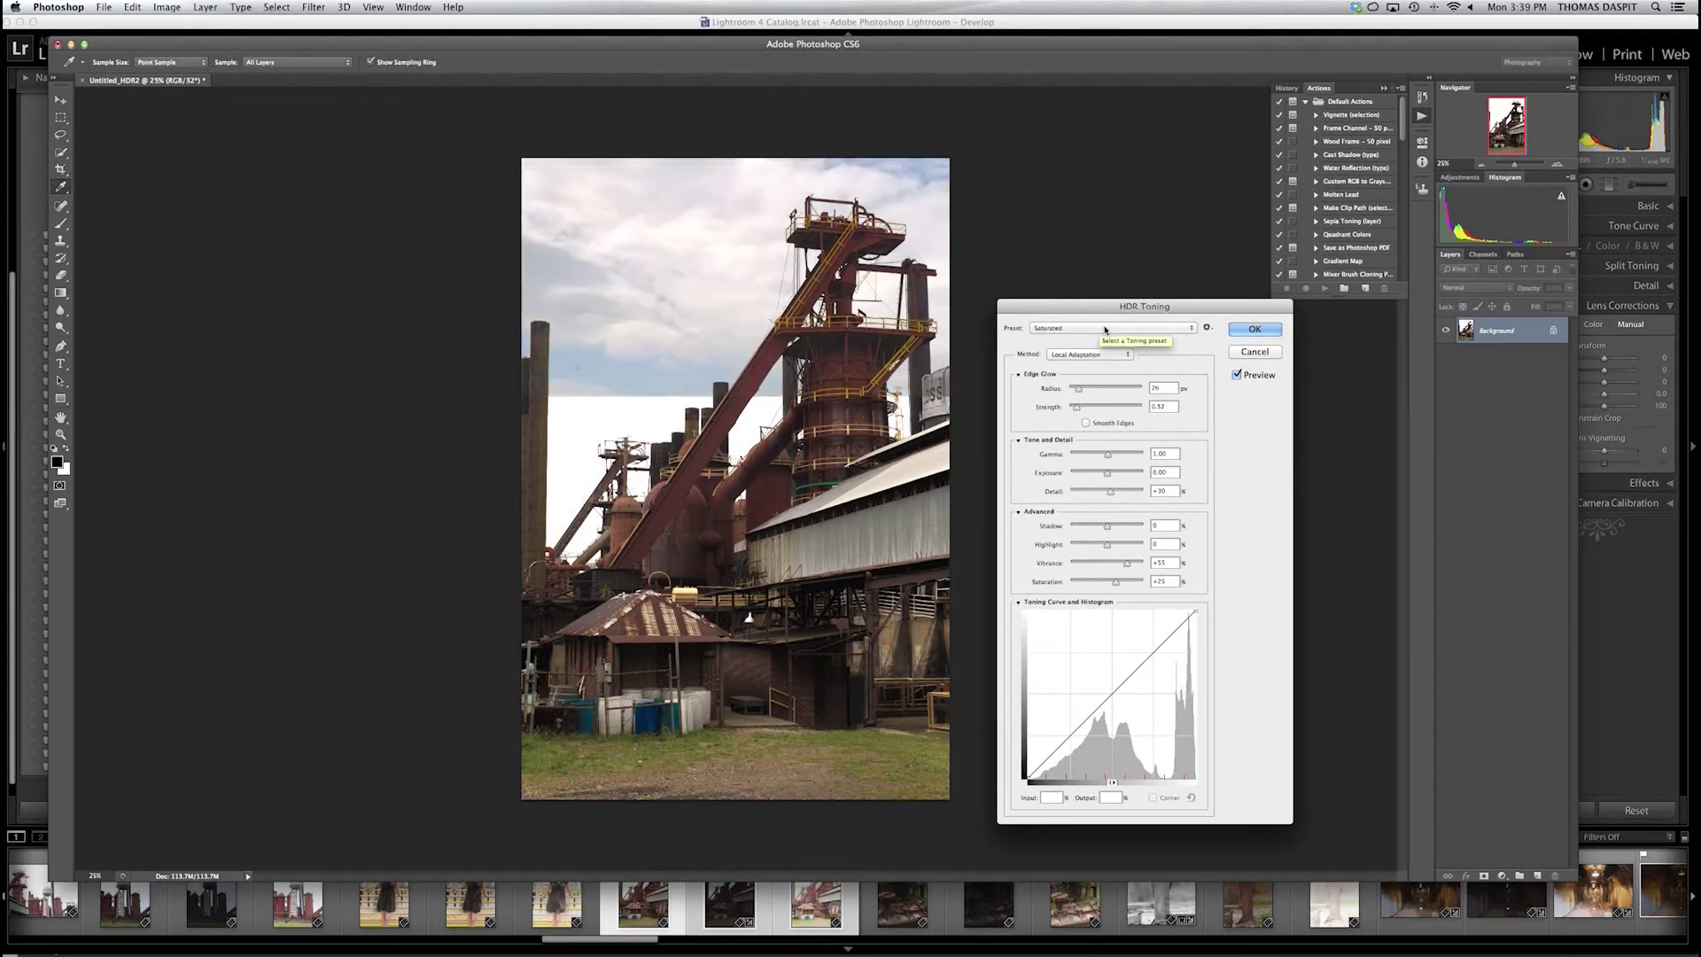
{"action": "left_click", "coordinate": [1105, 330]}
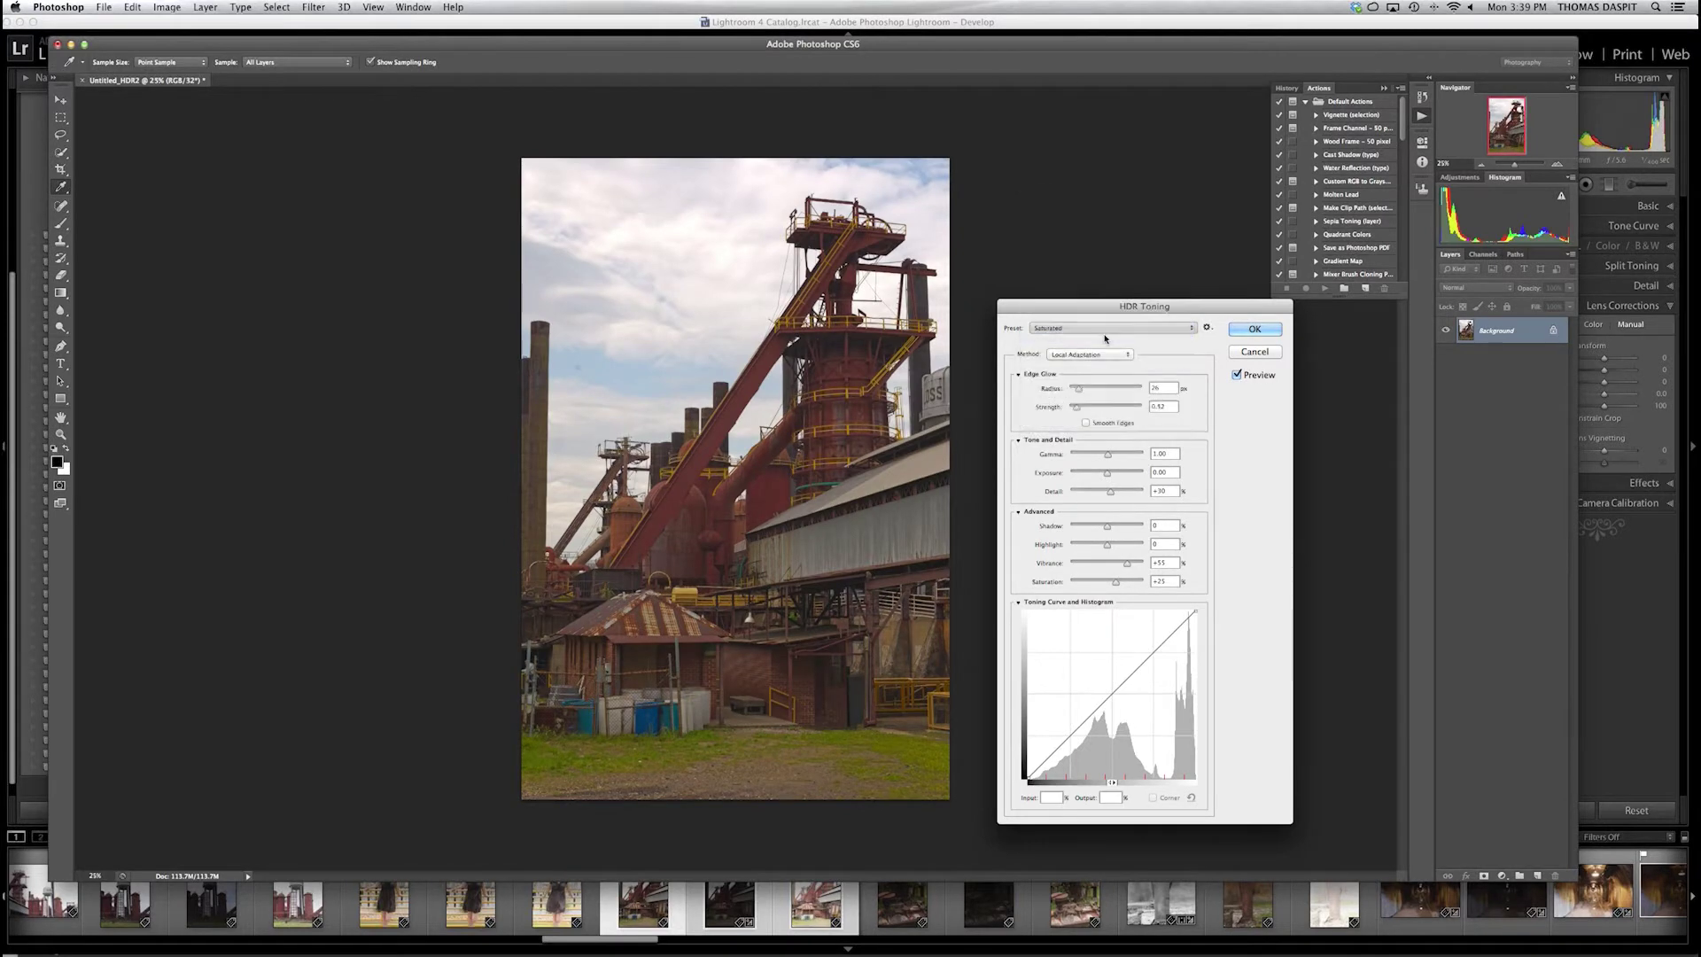
{"action": "left_click", "coordinate": [1104, 338]}
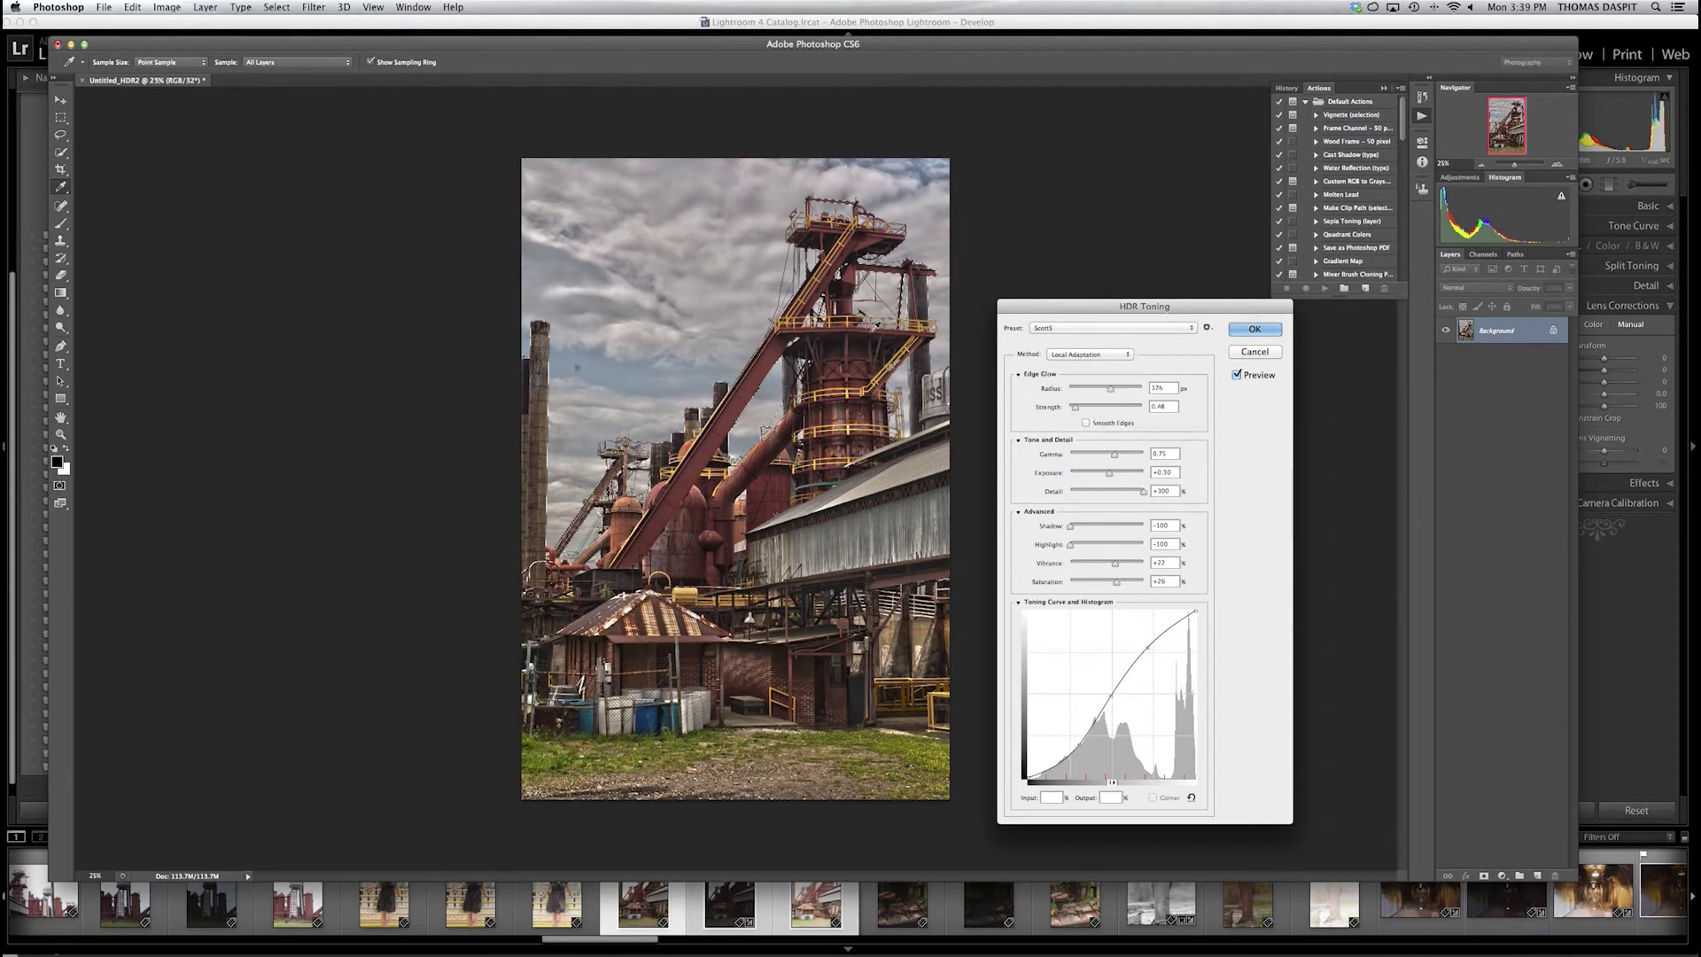
{"action": "key", "text": "super+plus"}
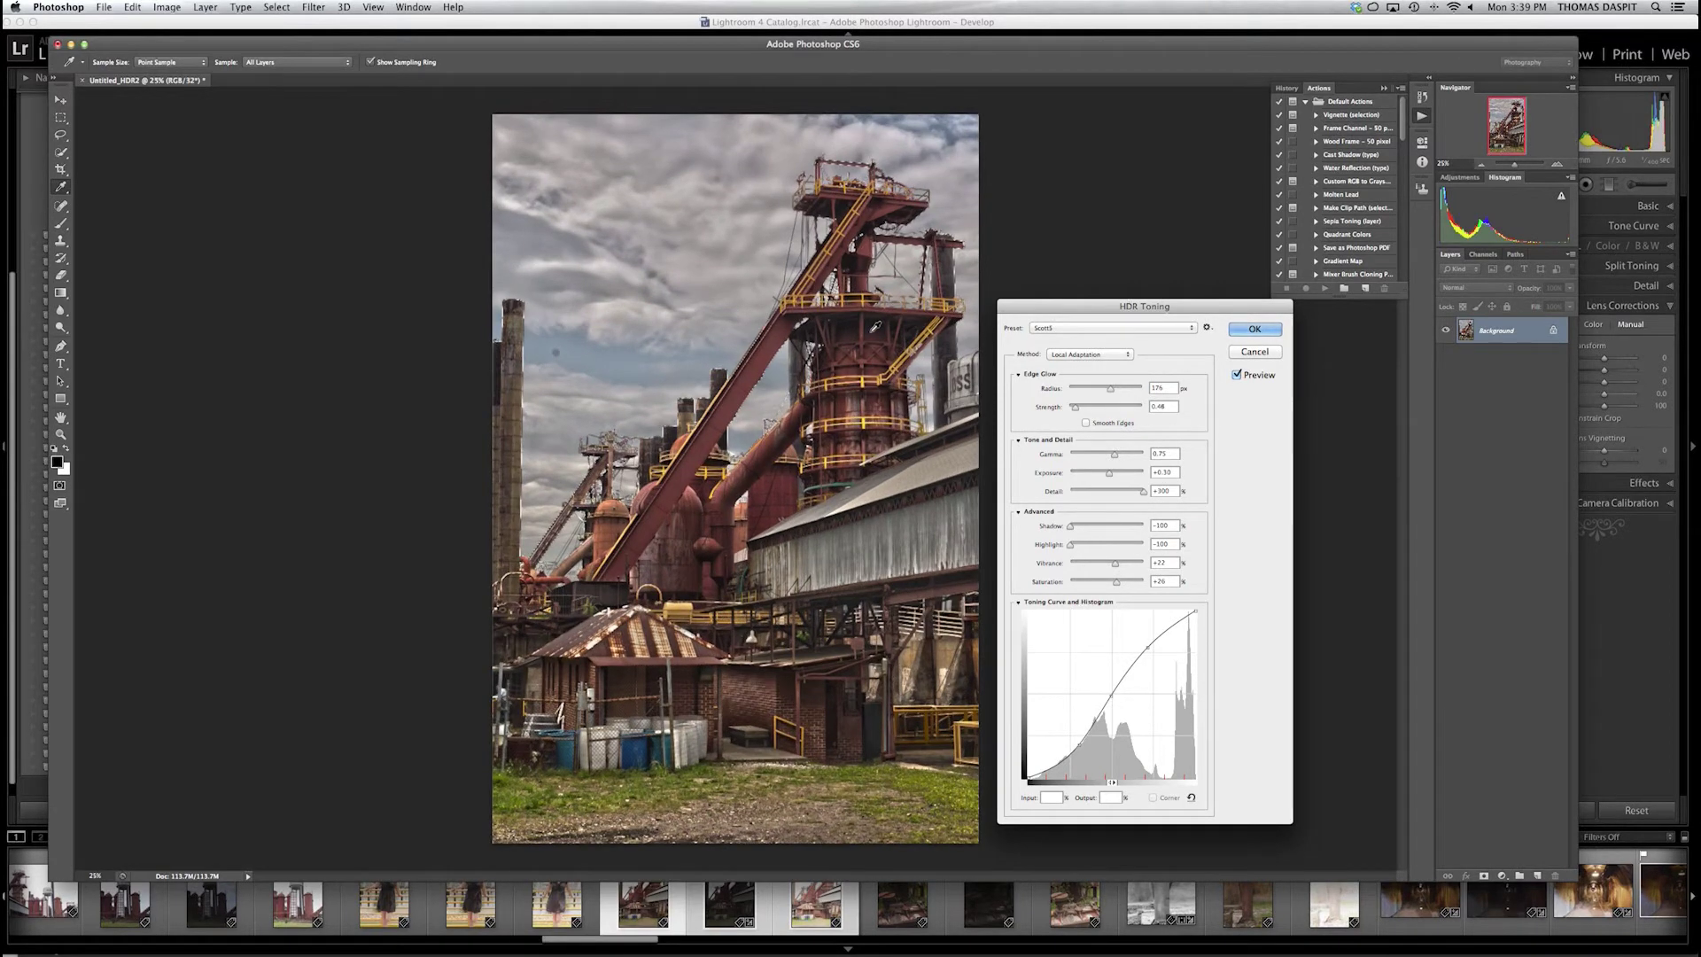
{"action": "key", "text": "super+plus"}
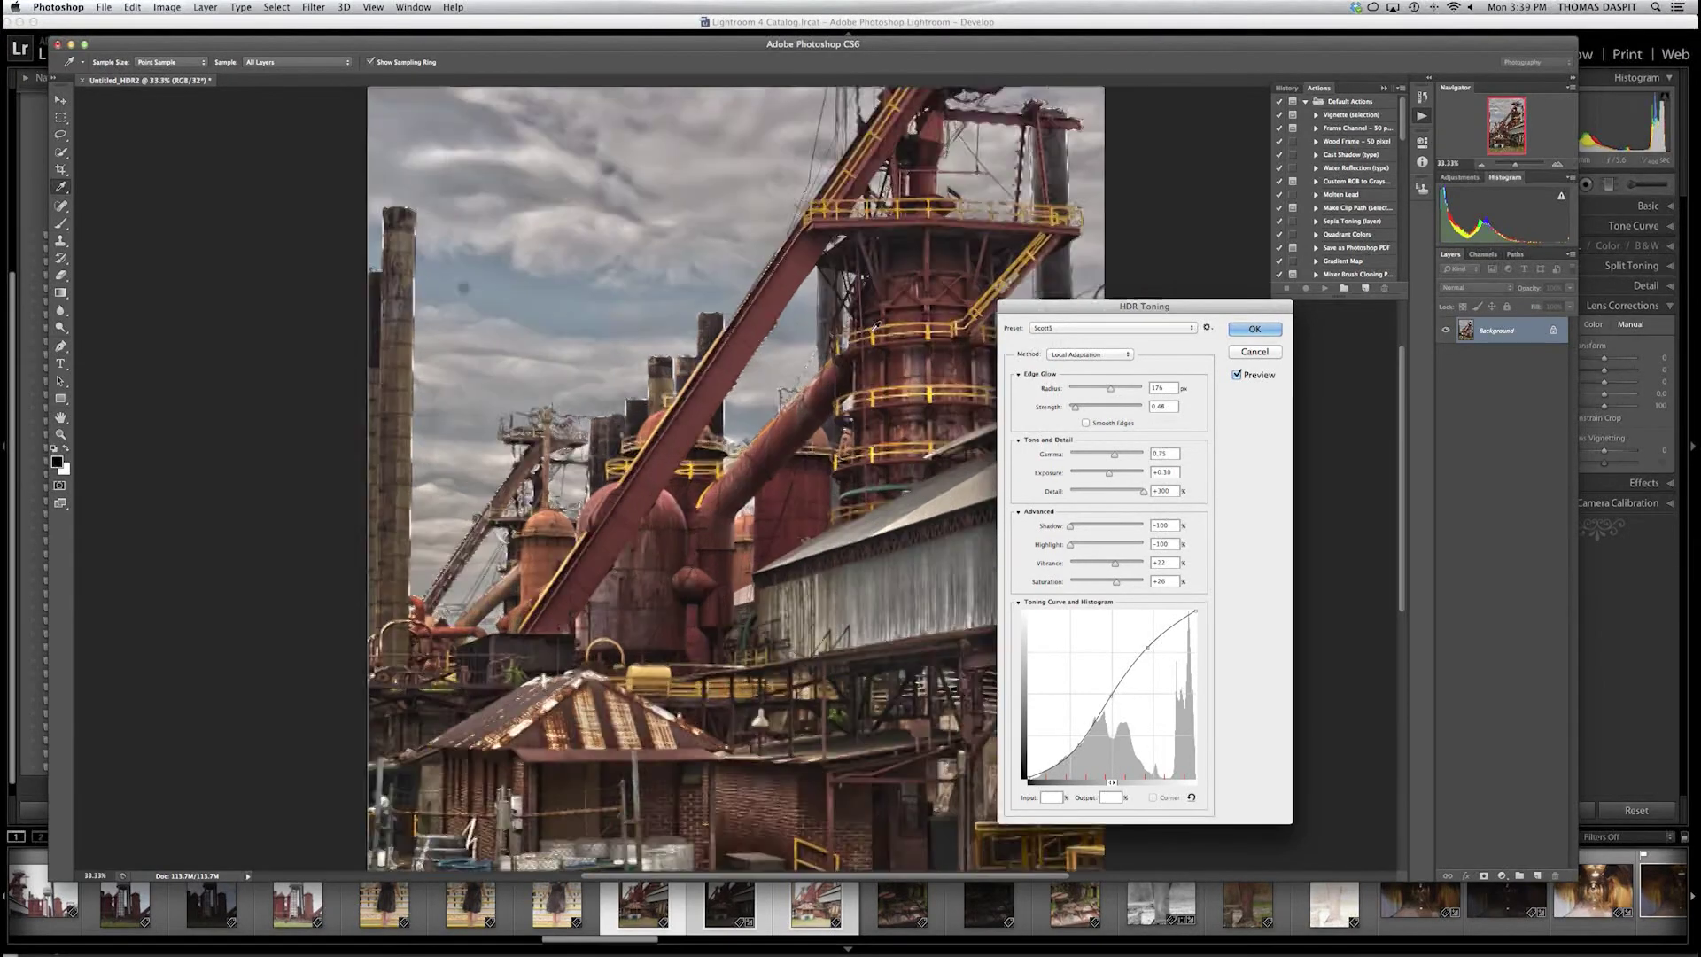
{"action": "key", "text": "super+plus"}
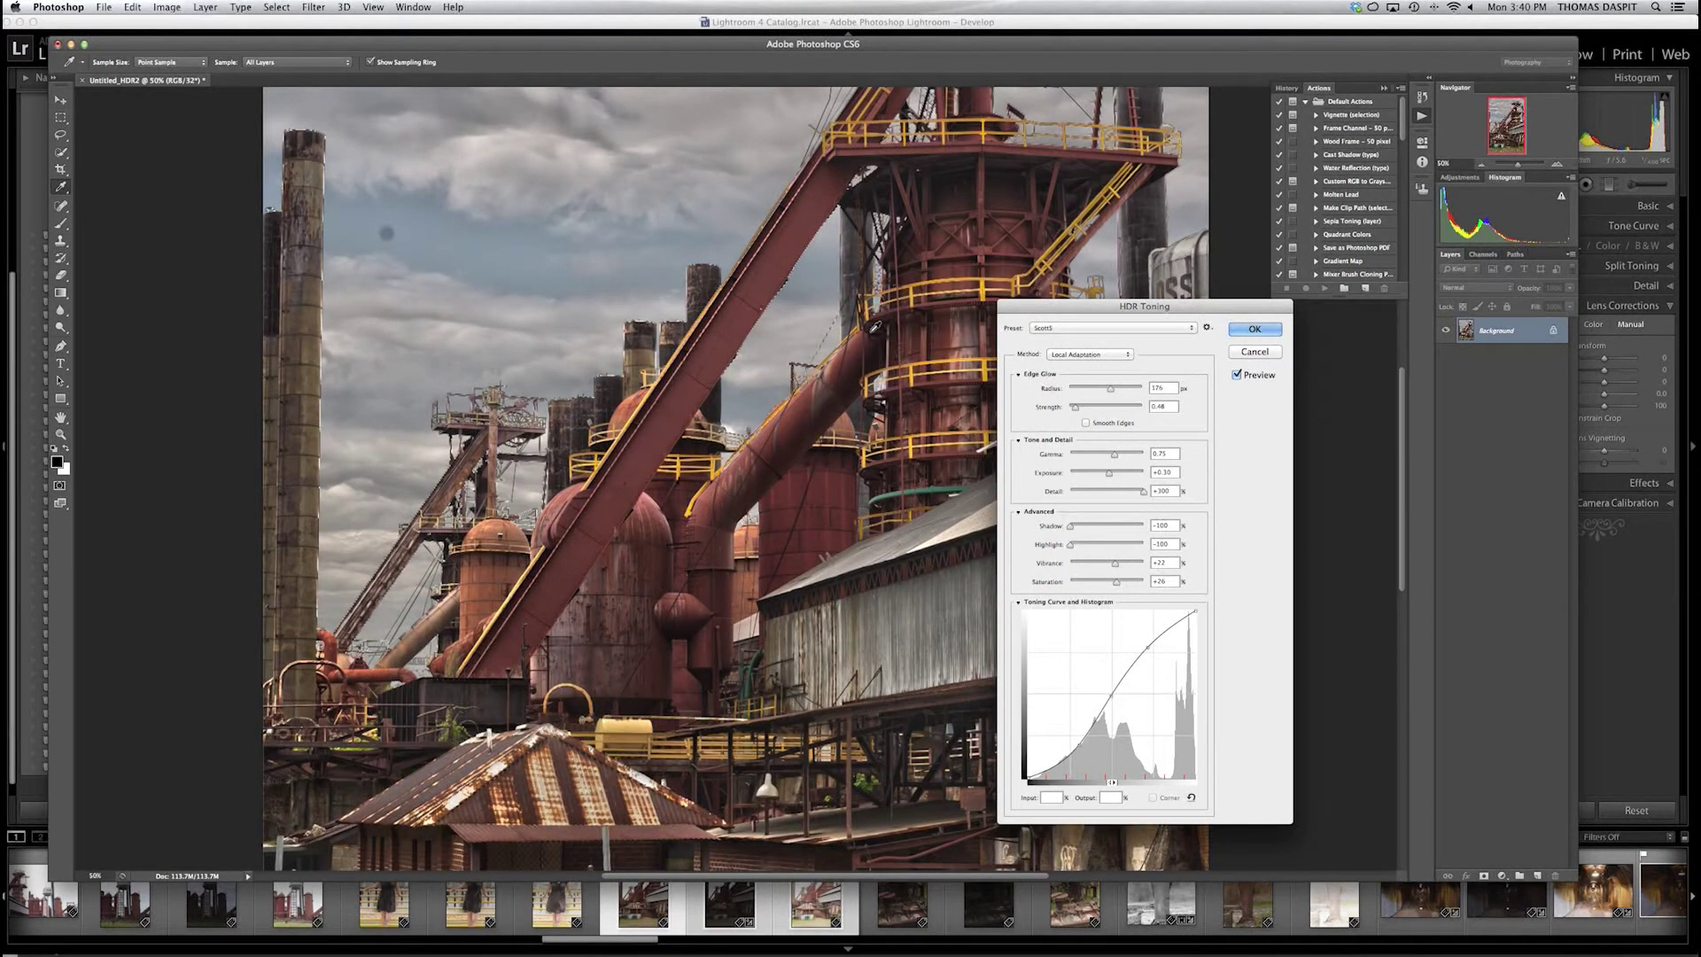
{"action": "key", "text": "super+plus"}
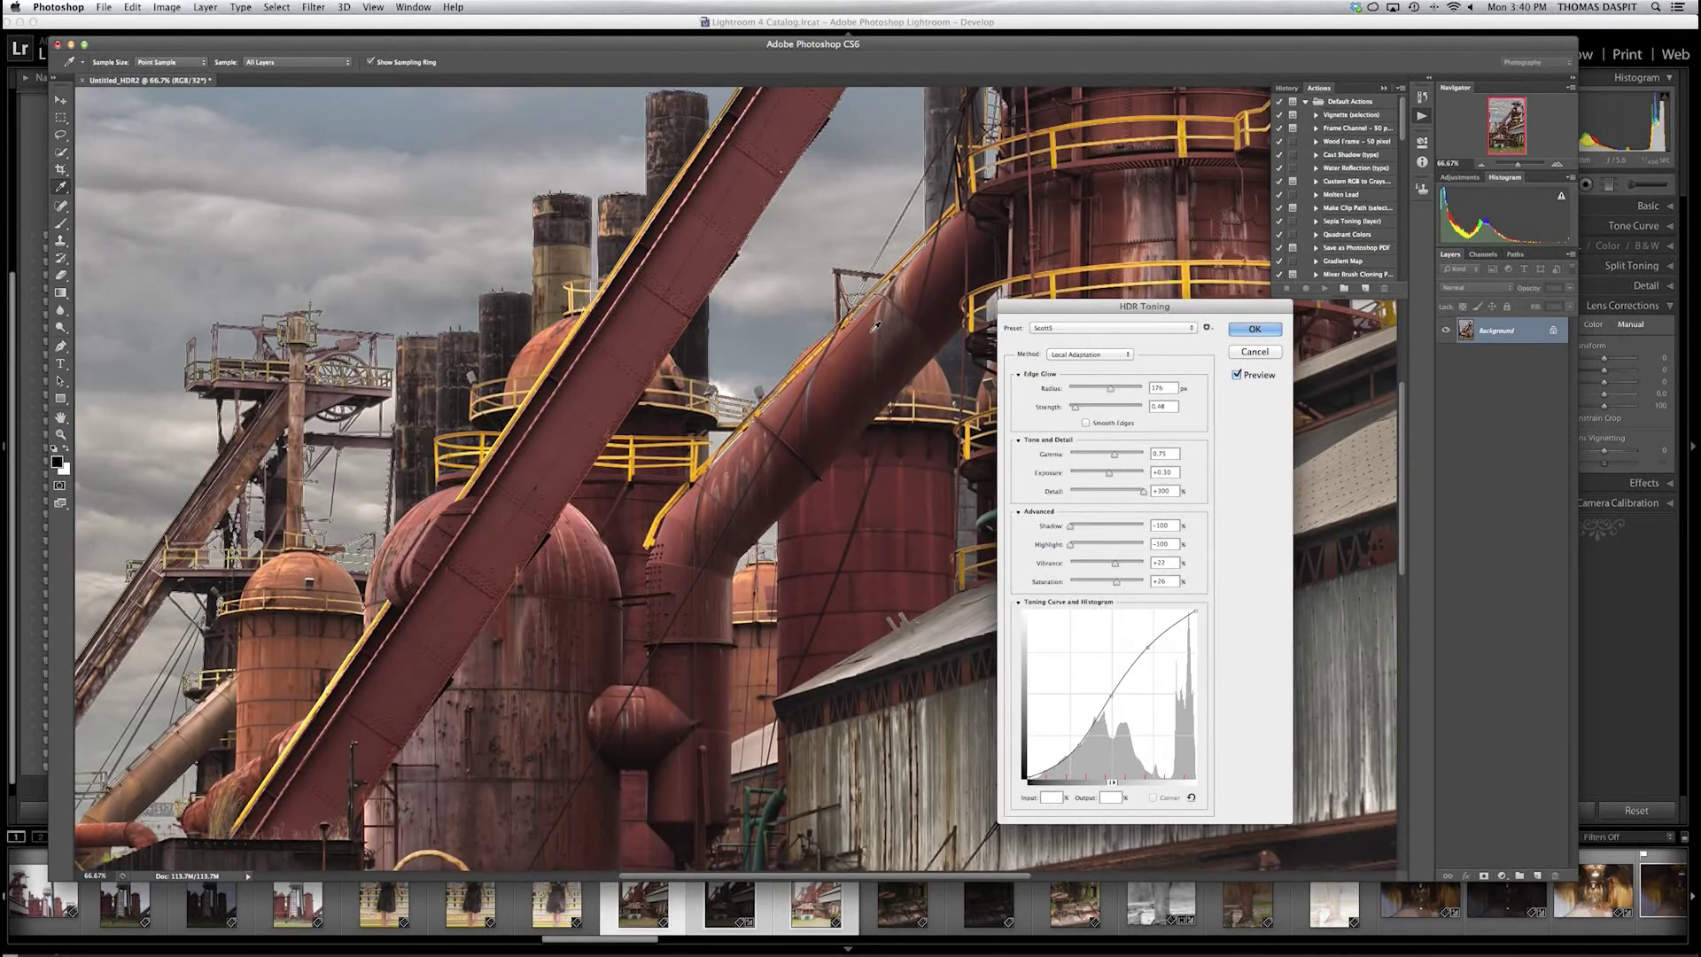
{"action": "key", "text": "super+plus"}
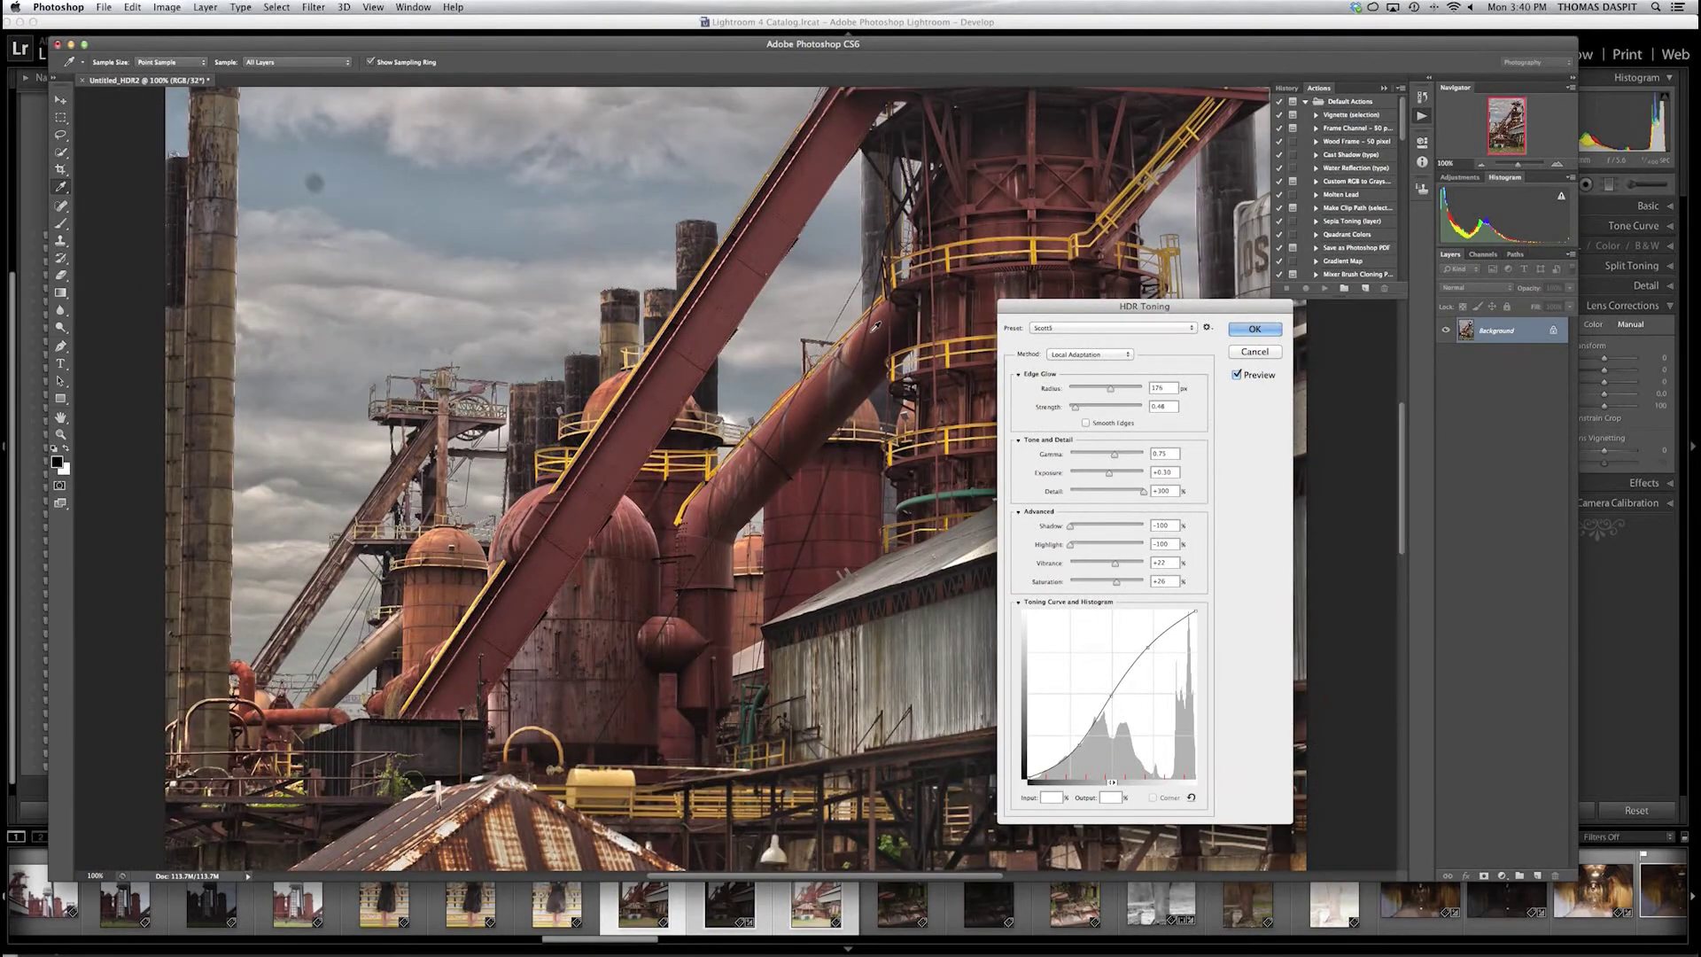
{"action": "key", "text": "super+minus"}
{"action": "key", "text": "super+minus"}
{"action": "key", "text": "super+minus"}
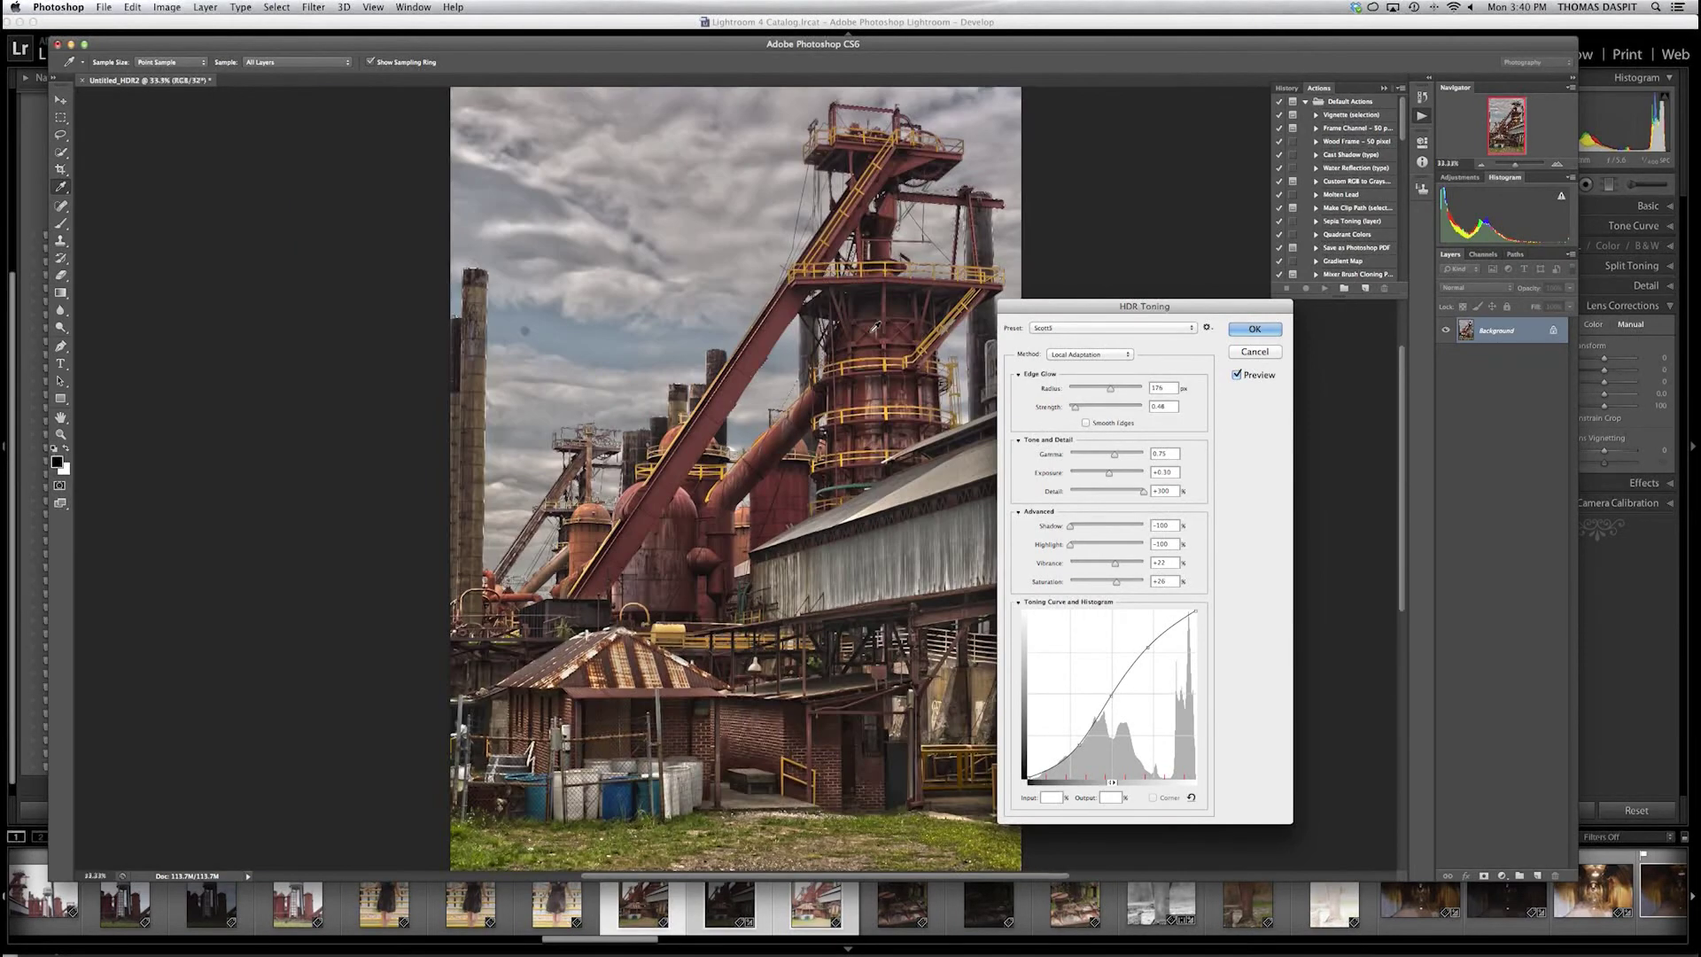
{"action": "key", "text": "super+minus"}
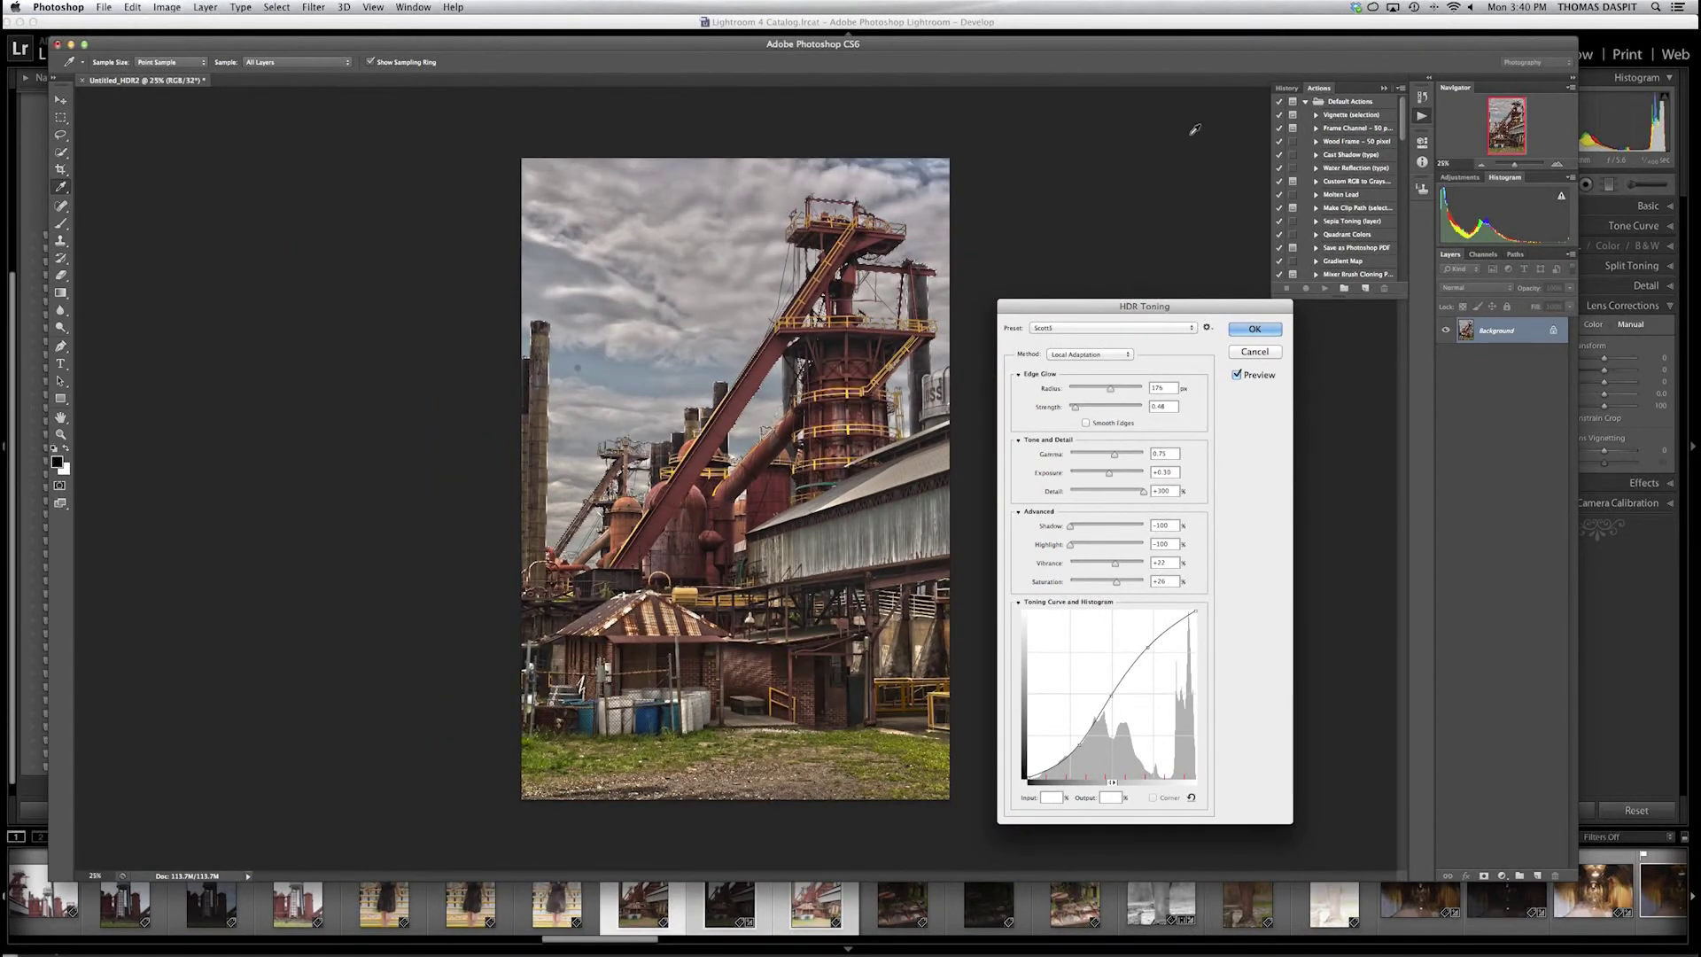
Step: Reset HDR Toning to the Default preset, then widen Edge Glow Radius and lower Strength
{"action": "key", "text": "super+plus"}
{"action": "left_click", "coordinate": [1128, 329]}
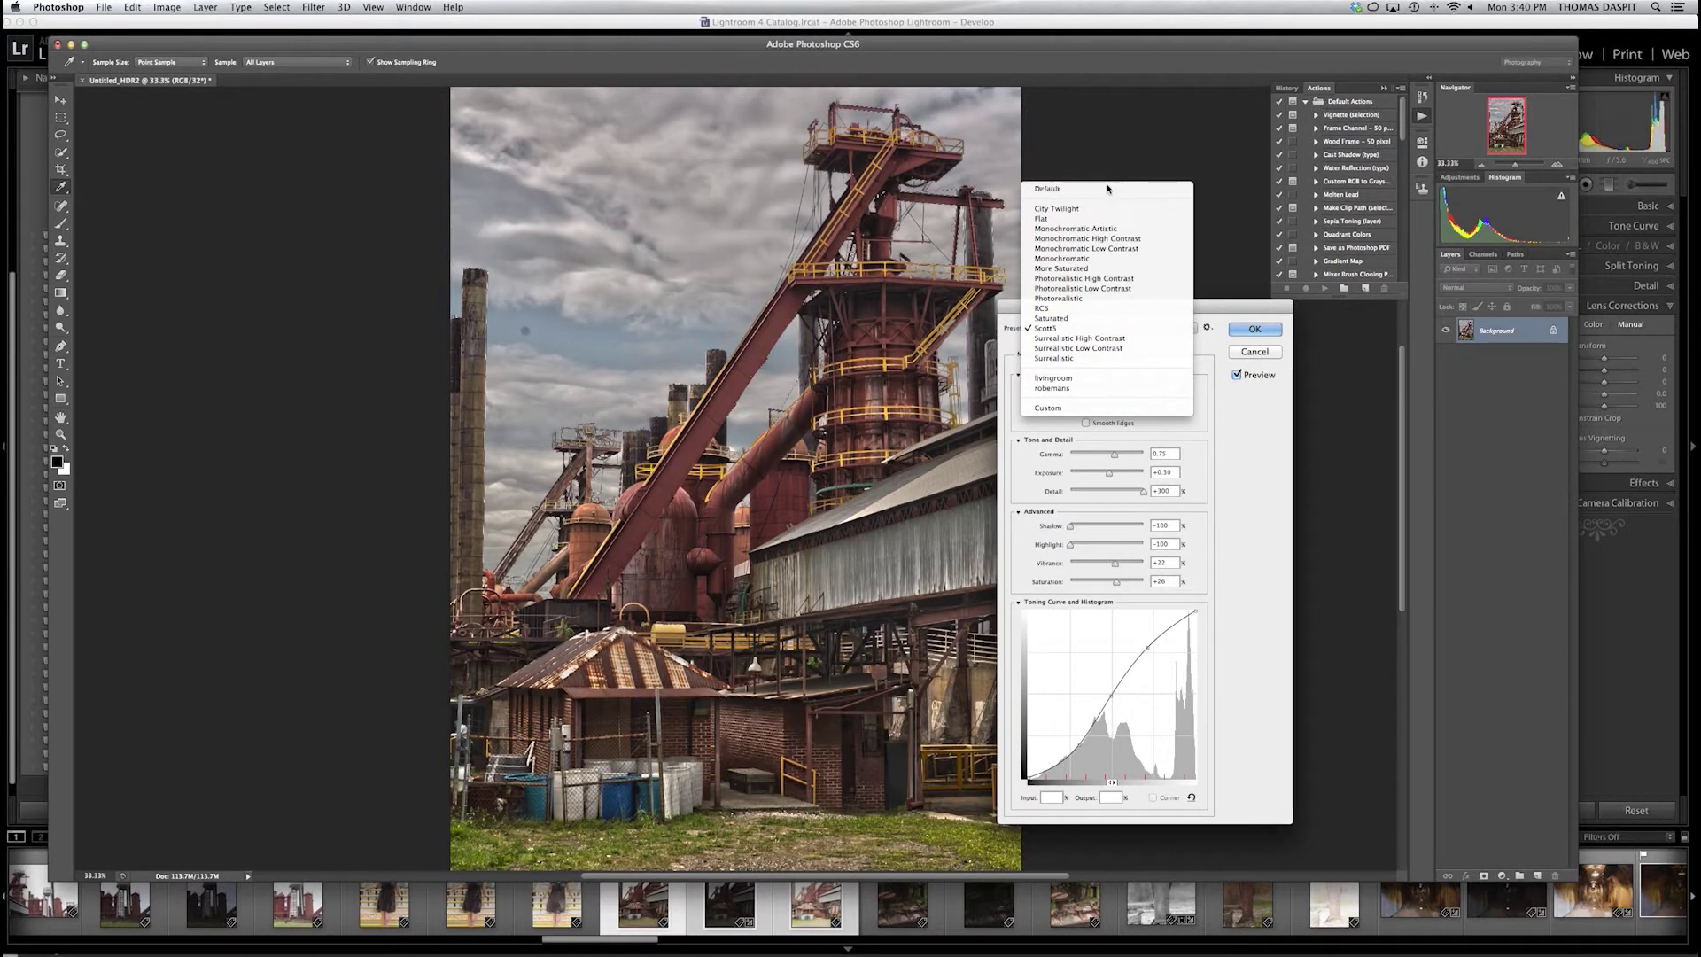
{"action": "left_click", "coordinate": [1107, 188]}
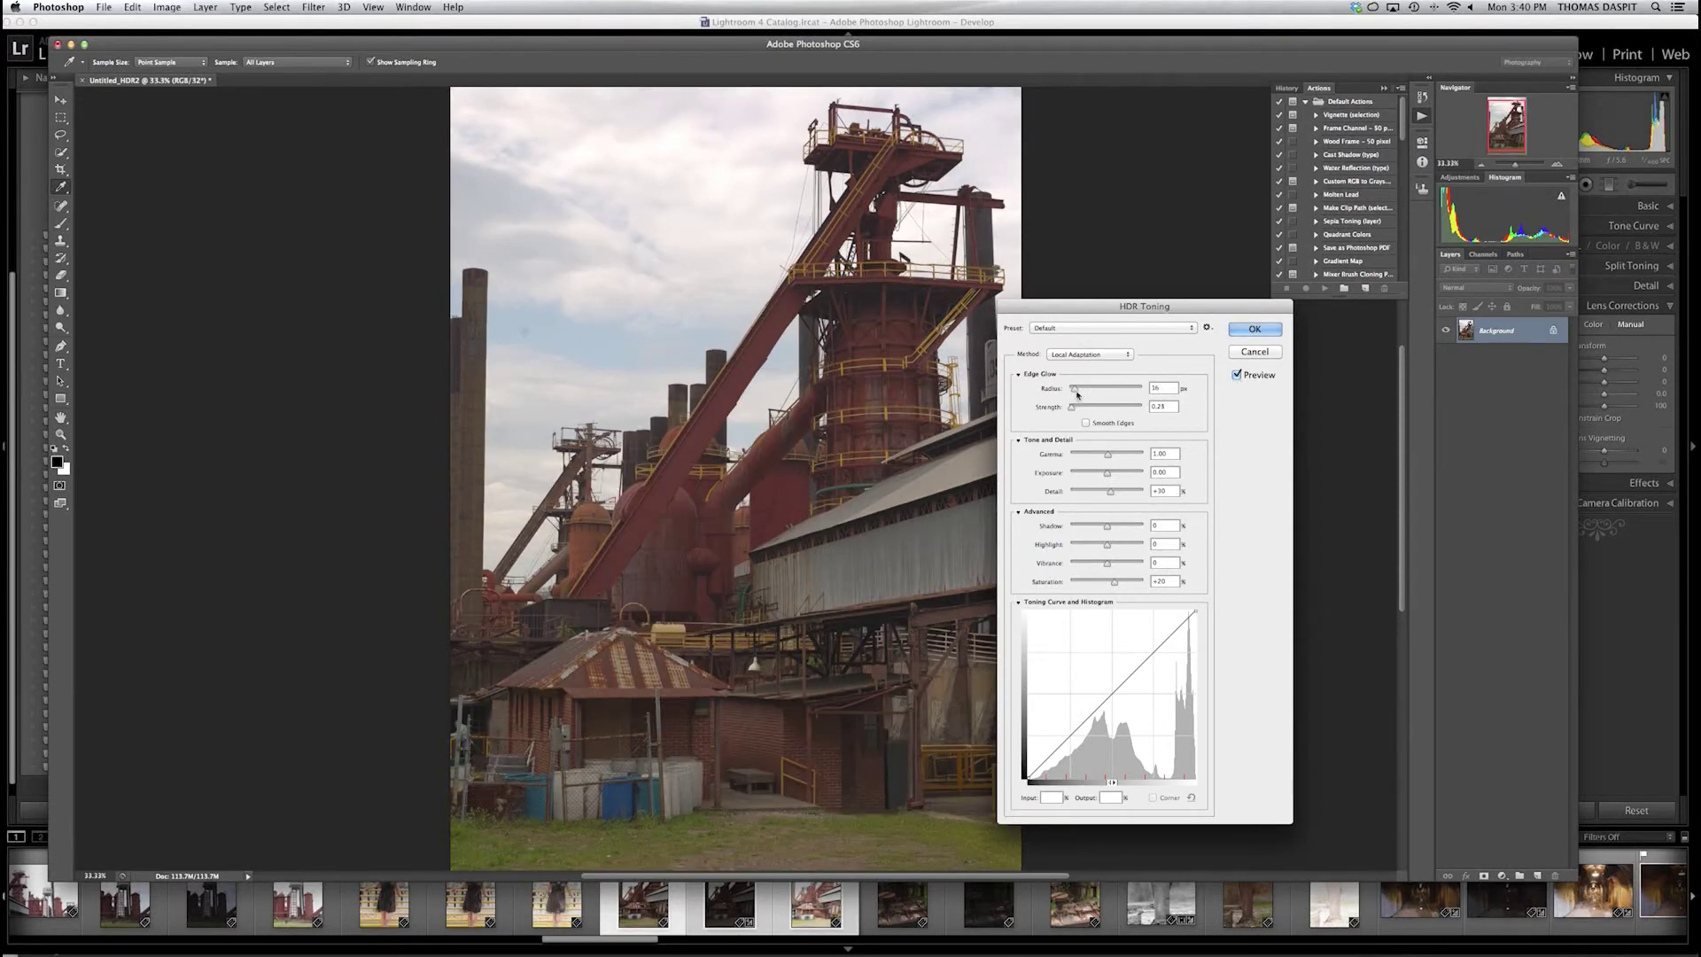
{"action": "left_click_drag", "start_coordinate": [1077, 394], "coordinate": [1128, 410]}
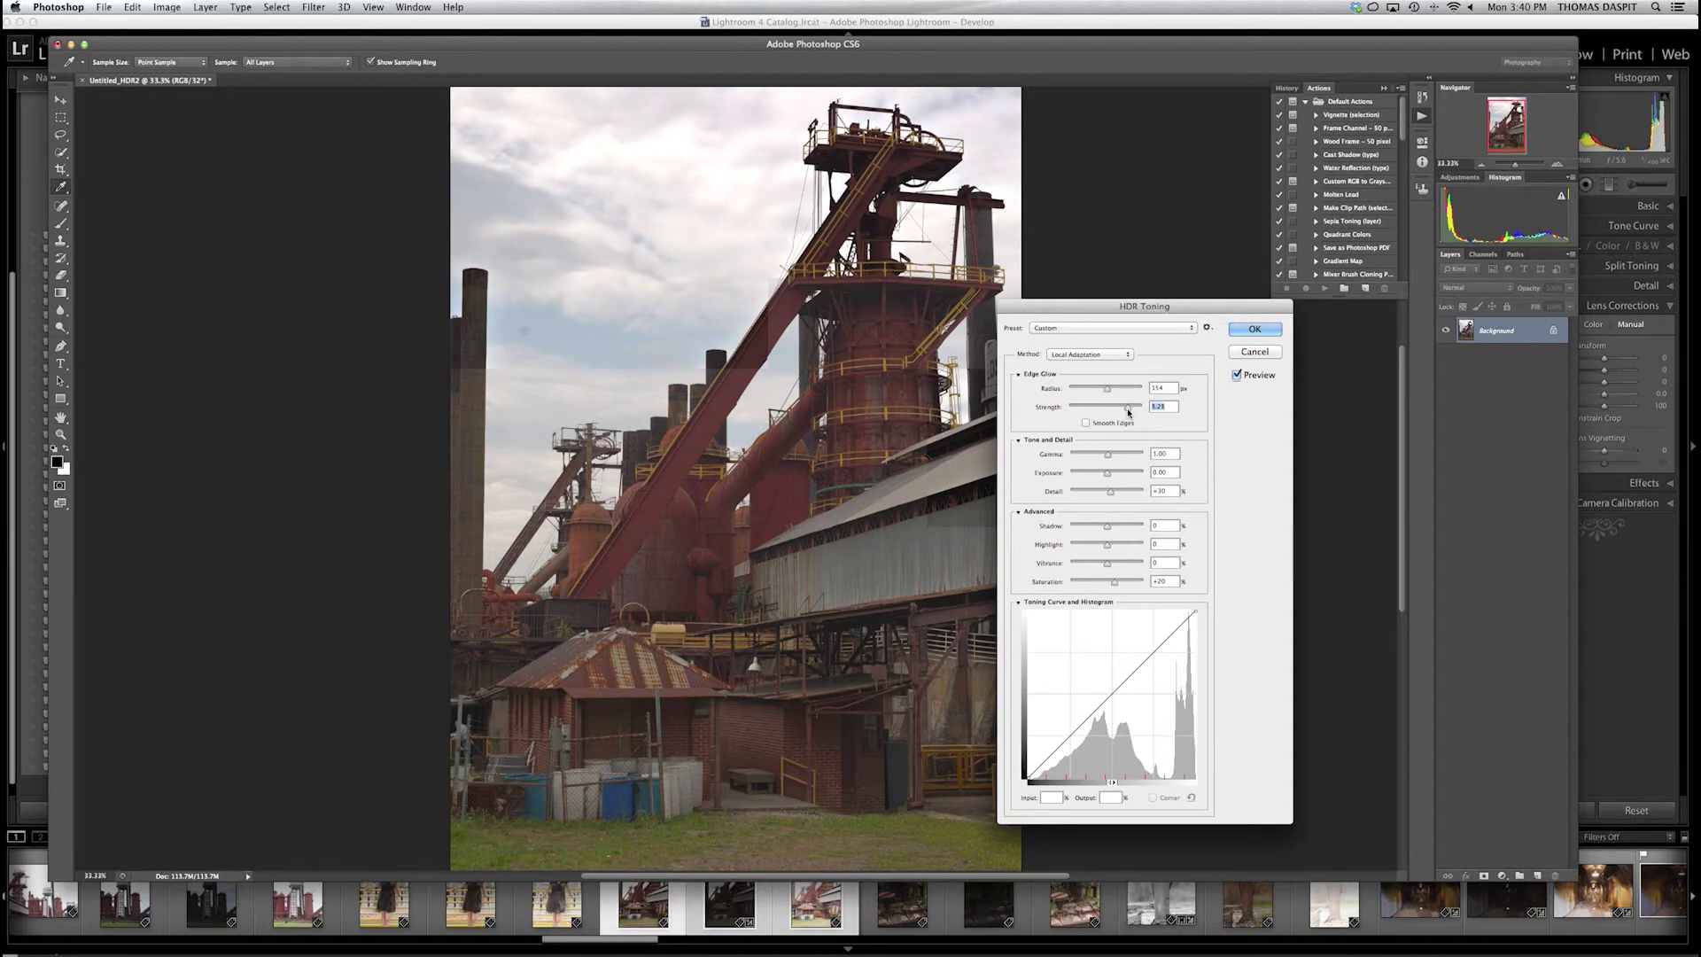
{"action": "left_click_drag", "start_coordinate": [1127, 411], "coordinate": [1104, 411]}
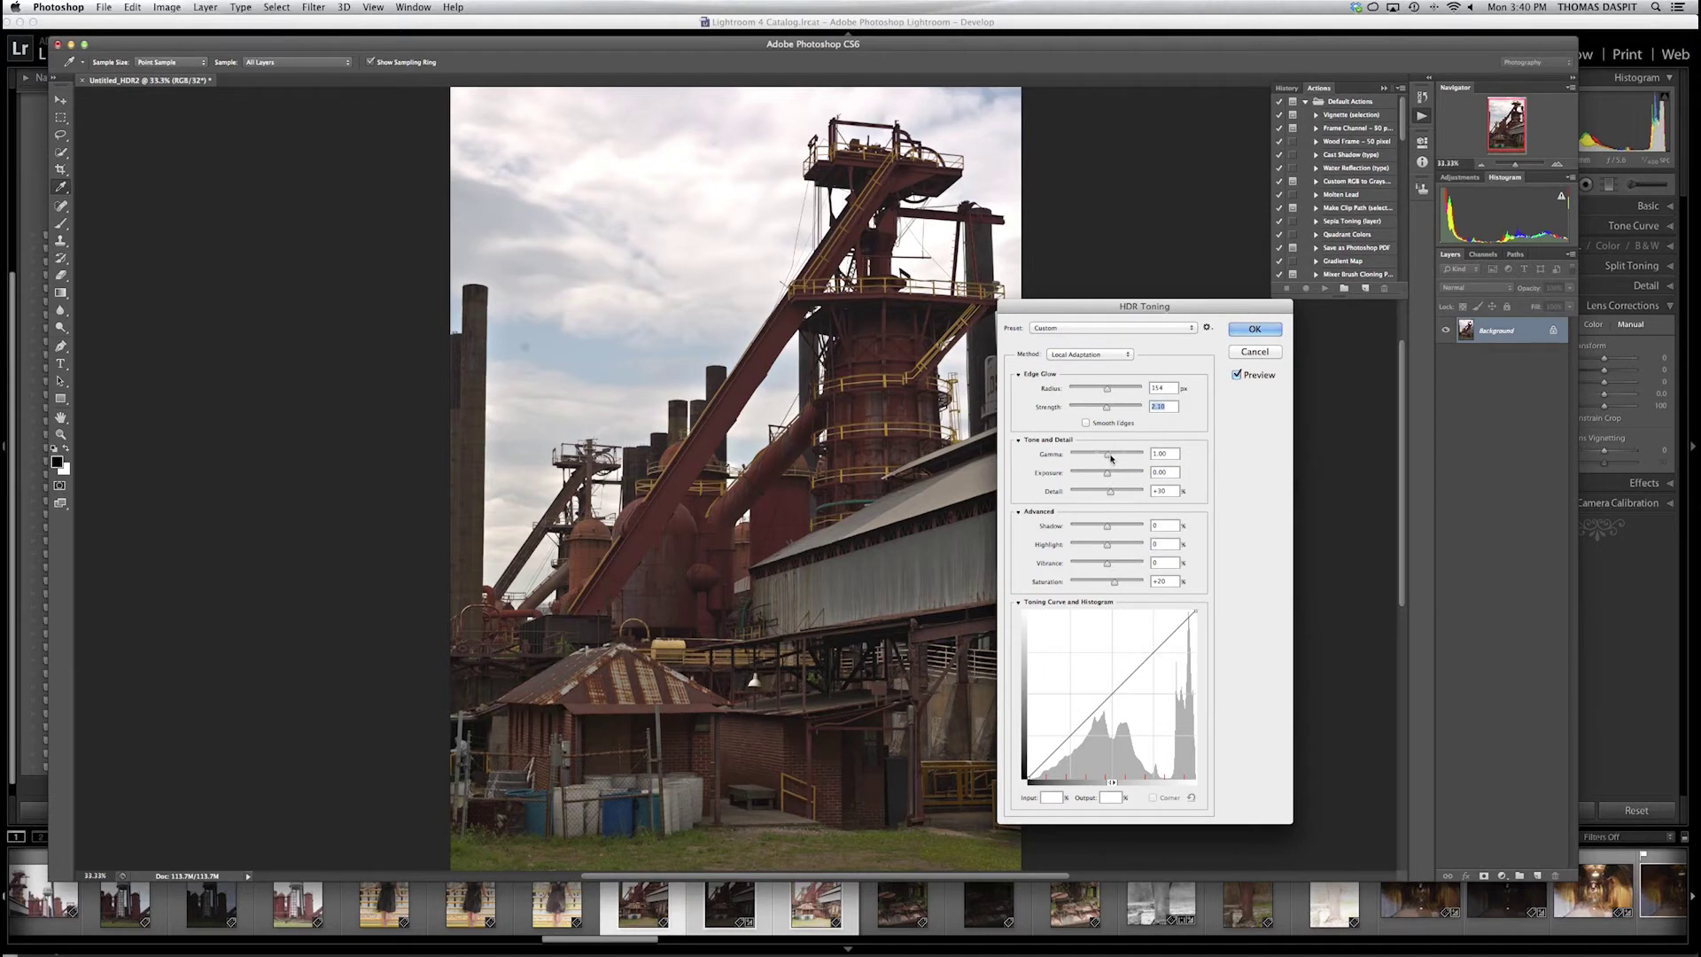
Step: Set Gamma to 0.73, Exposure to +0.25 and Detail to +68 in HDR Toning
{"action": "left_click_drag", "start_coordinate": [1111, 458], "coordinate": [1083, 458]}
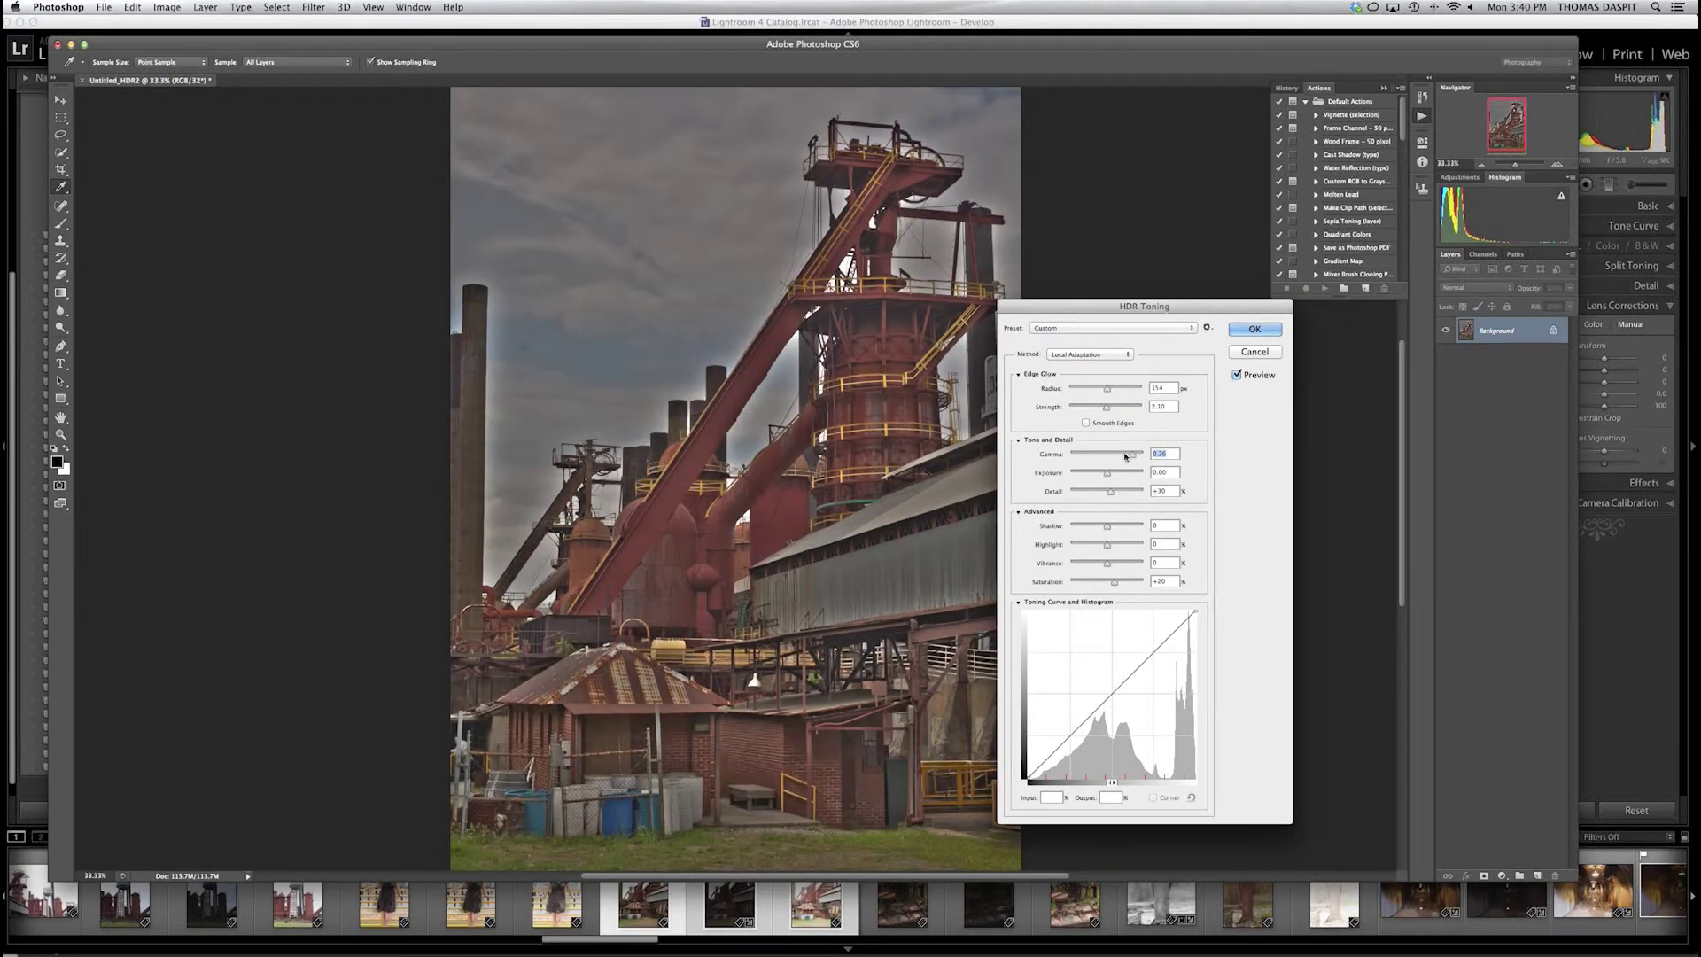
{"action": "left_click_drag", "start_coordinate": [1125, 456], "coordinate": [1115, 457]}
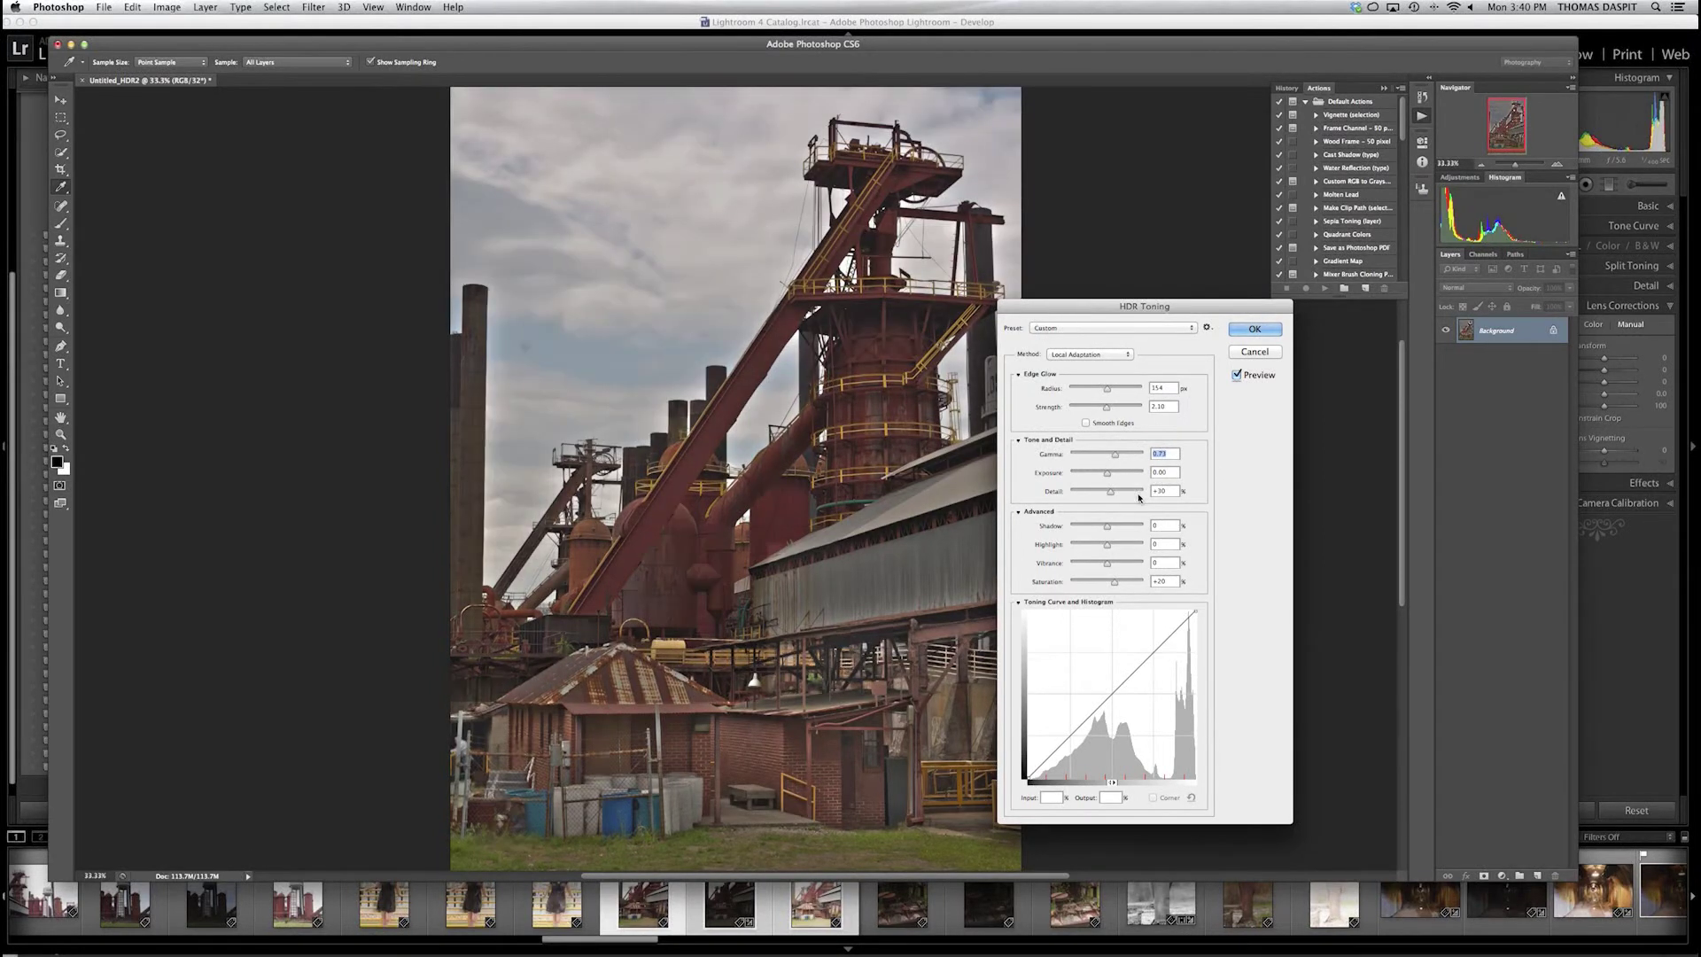
{"action": "left_click", "coordinate": [1120, 473]}
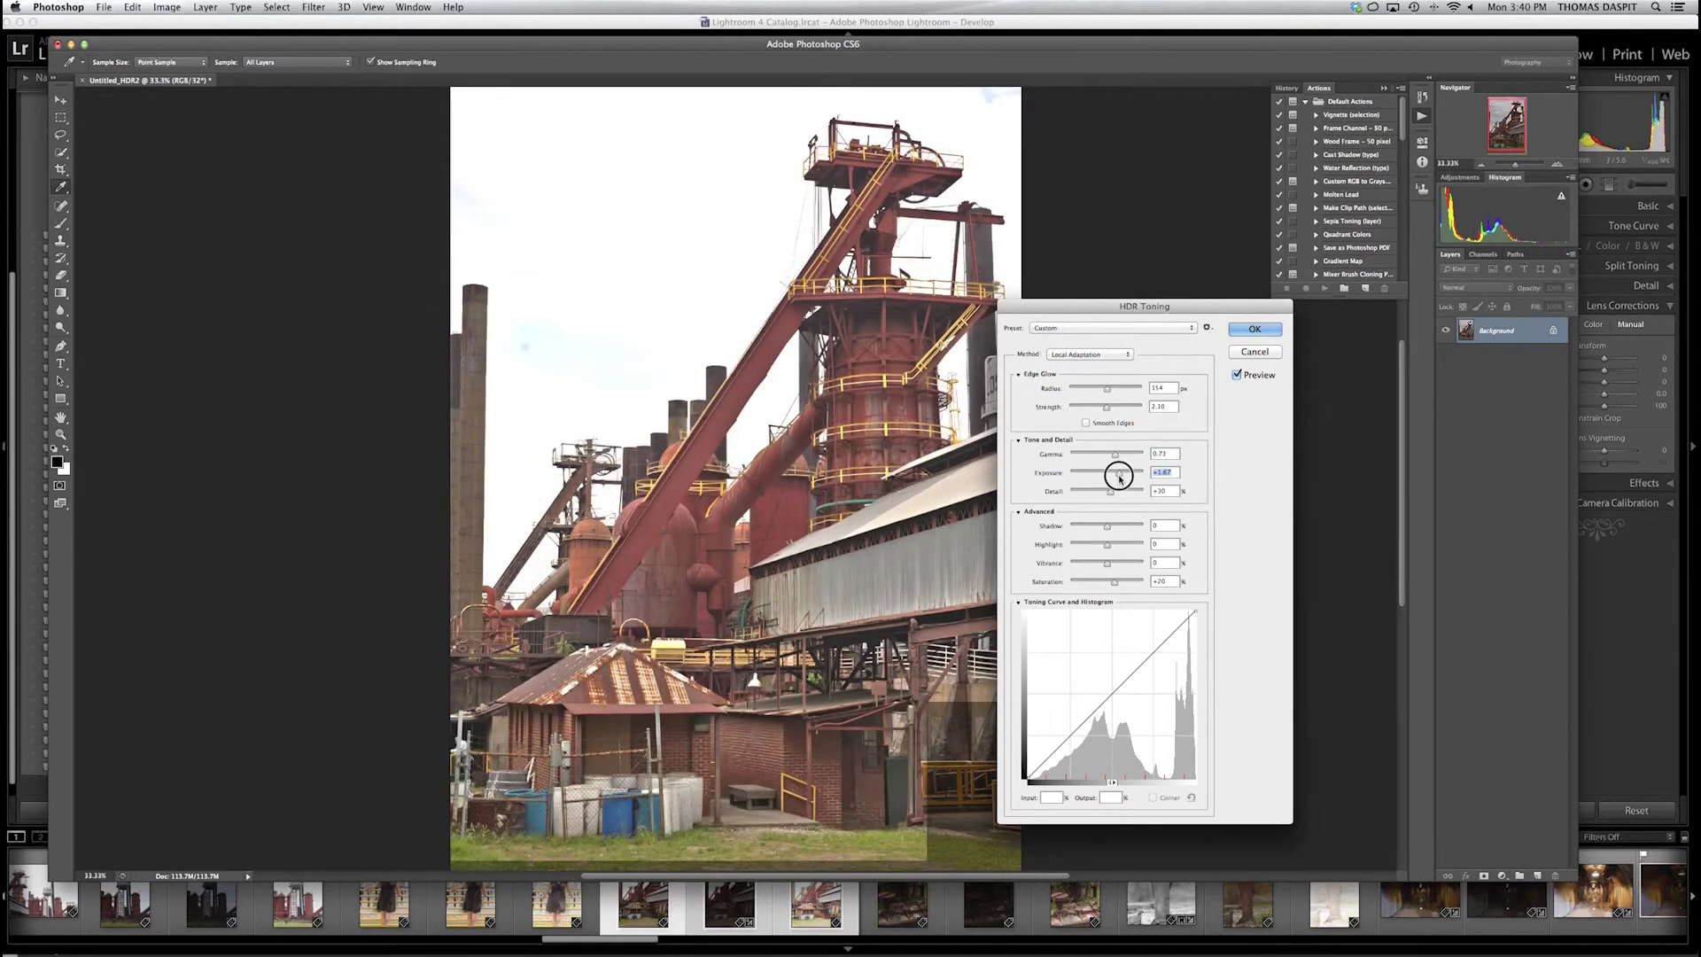
{"action": "left_click_drag", "start_coordinate": [1120, 478], "coordinate": [1114, 479]}
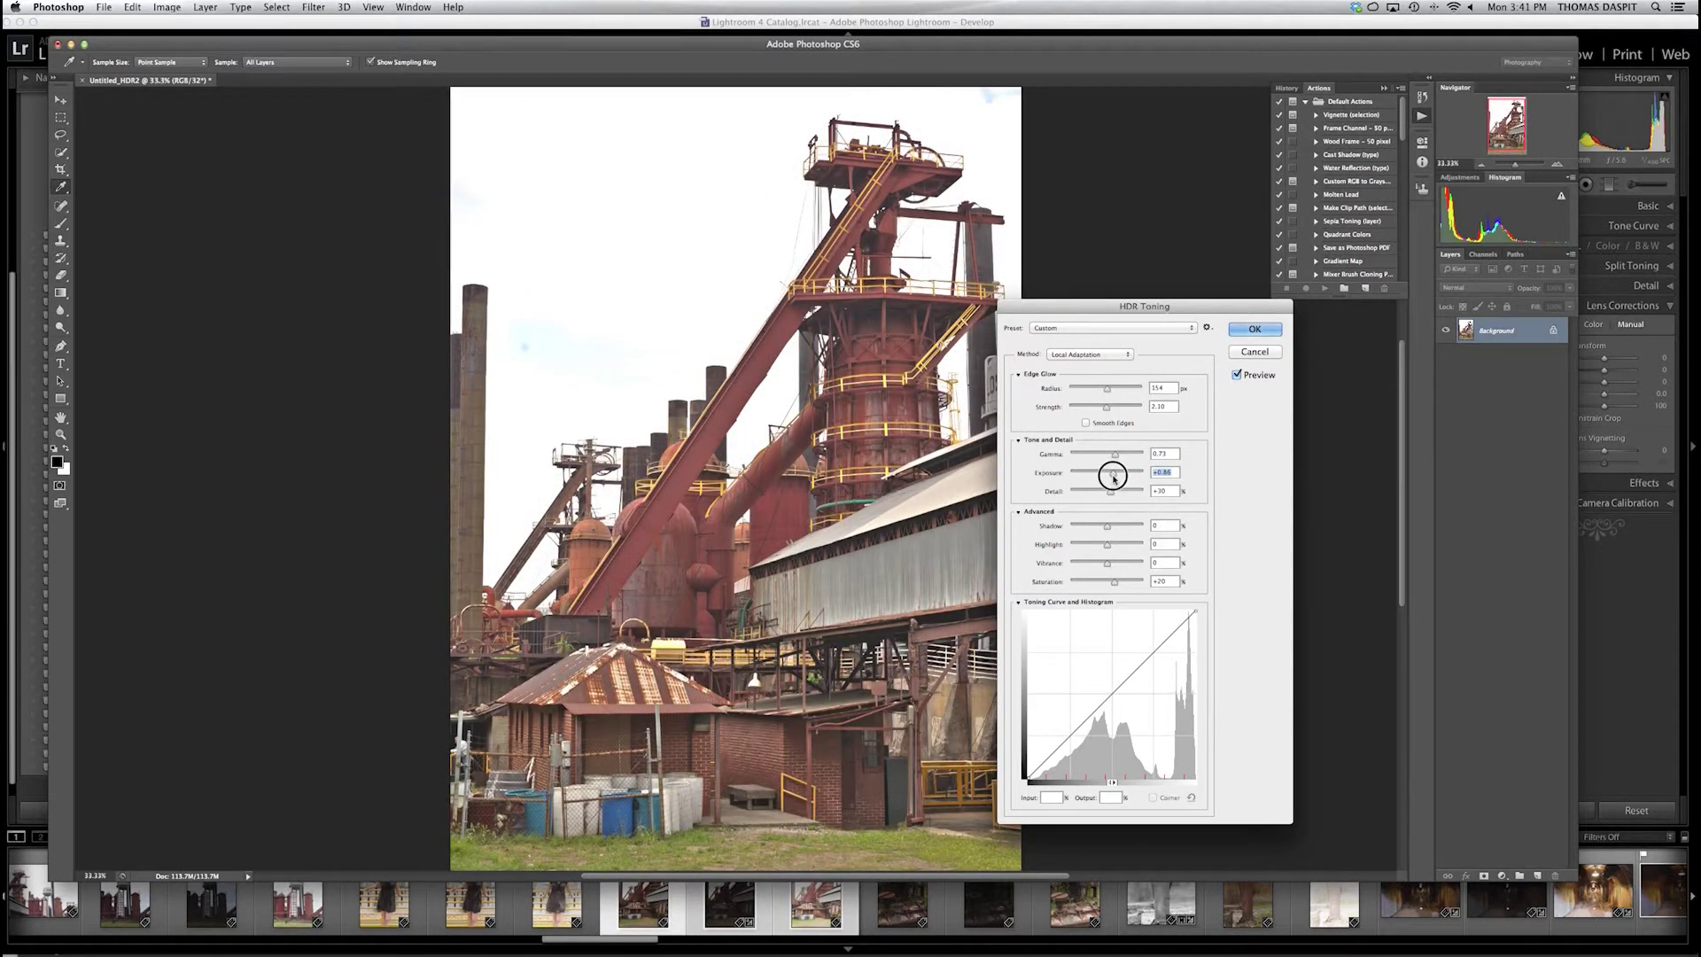
{"action": "left_click_drag", "start_coordinate": [1114, 480], "coordinate": [1108, 480]}
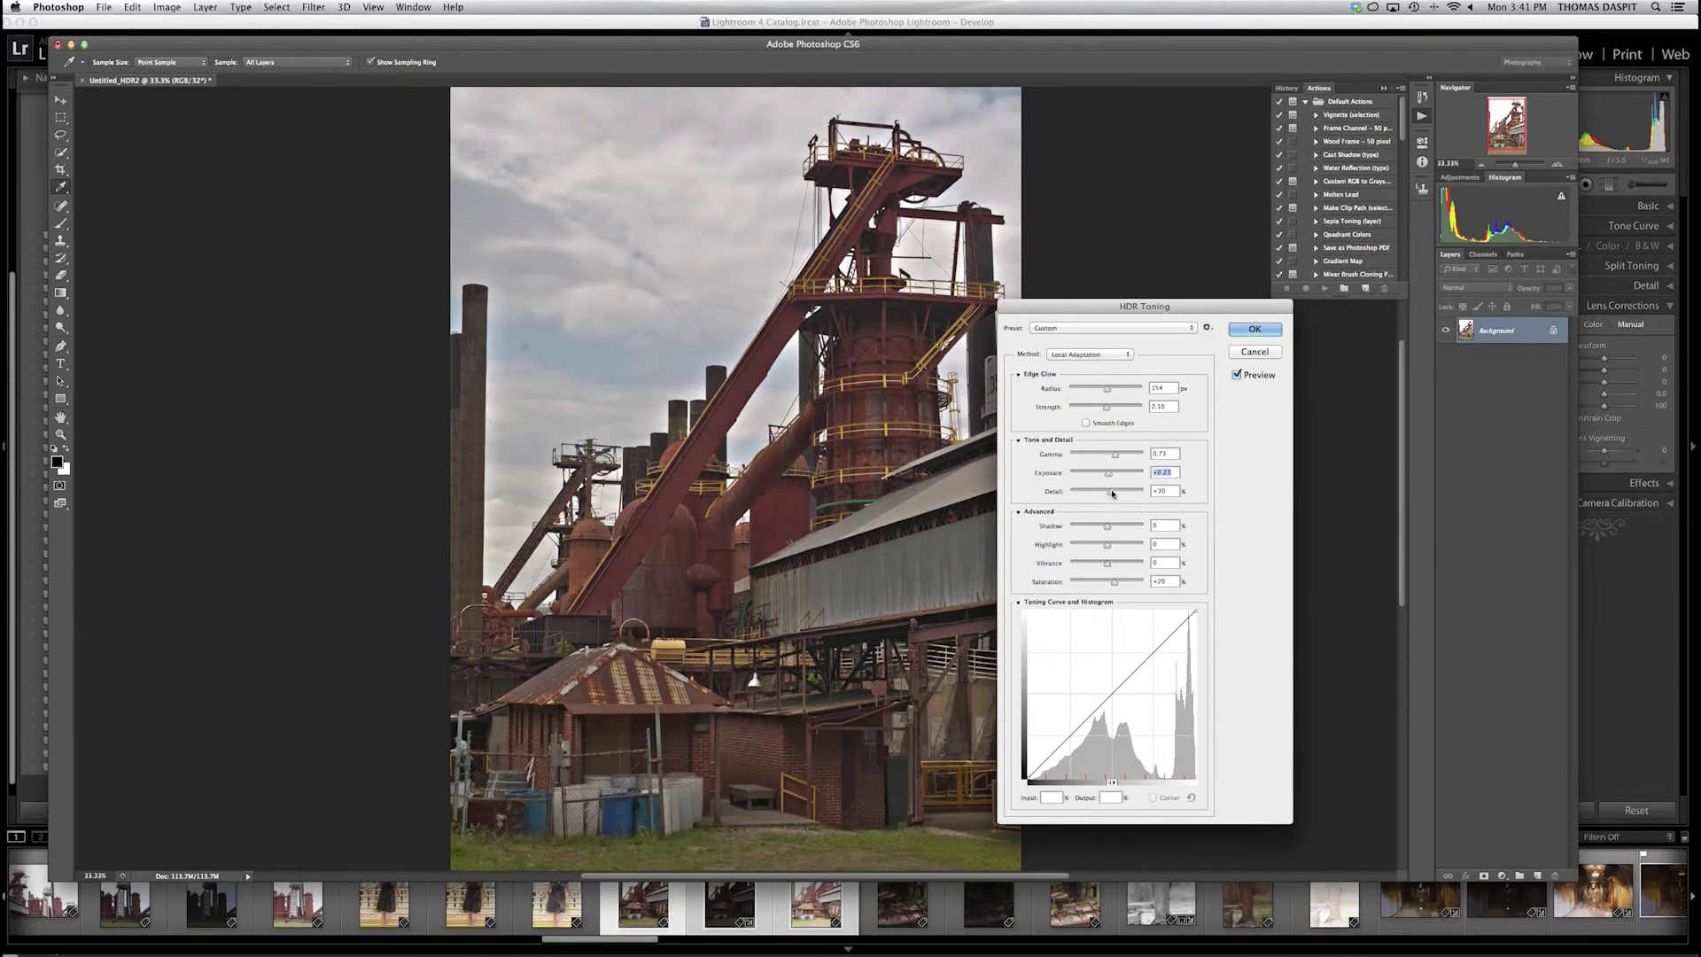
{"action": "left_click_drag", "start_coordinate": [1110, 491], "coordinate": [1120, 495]}
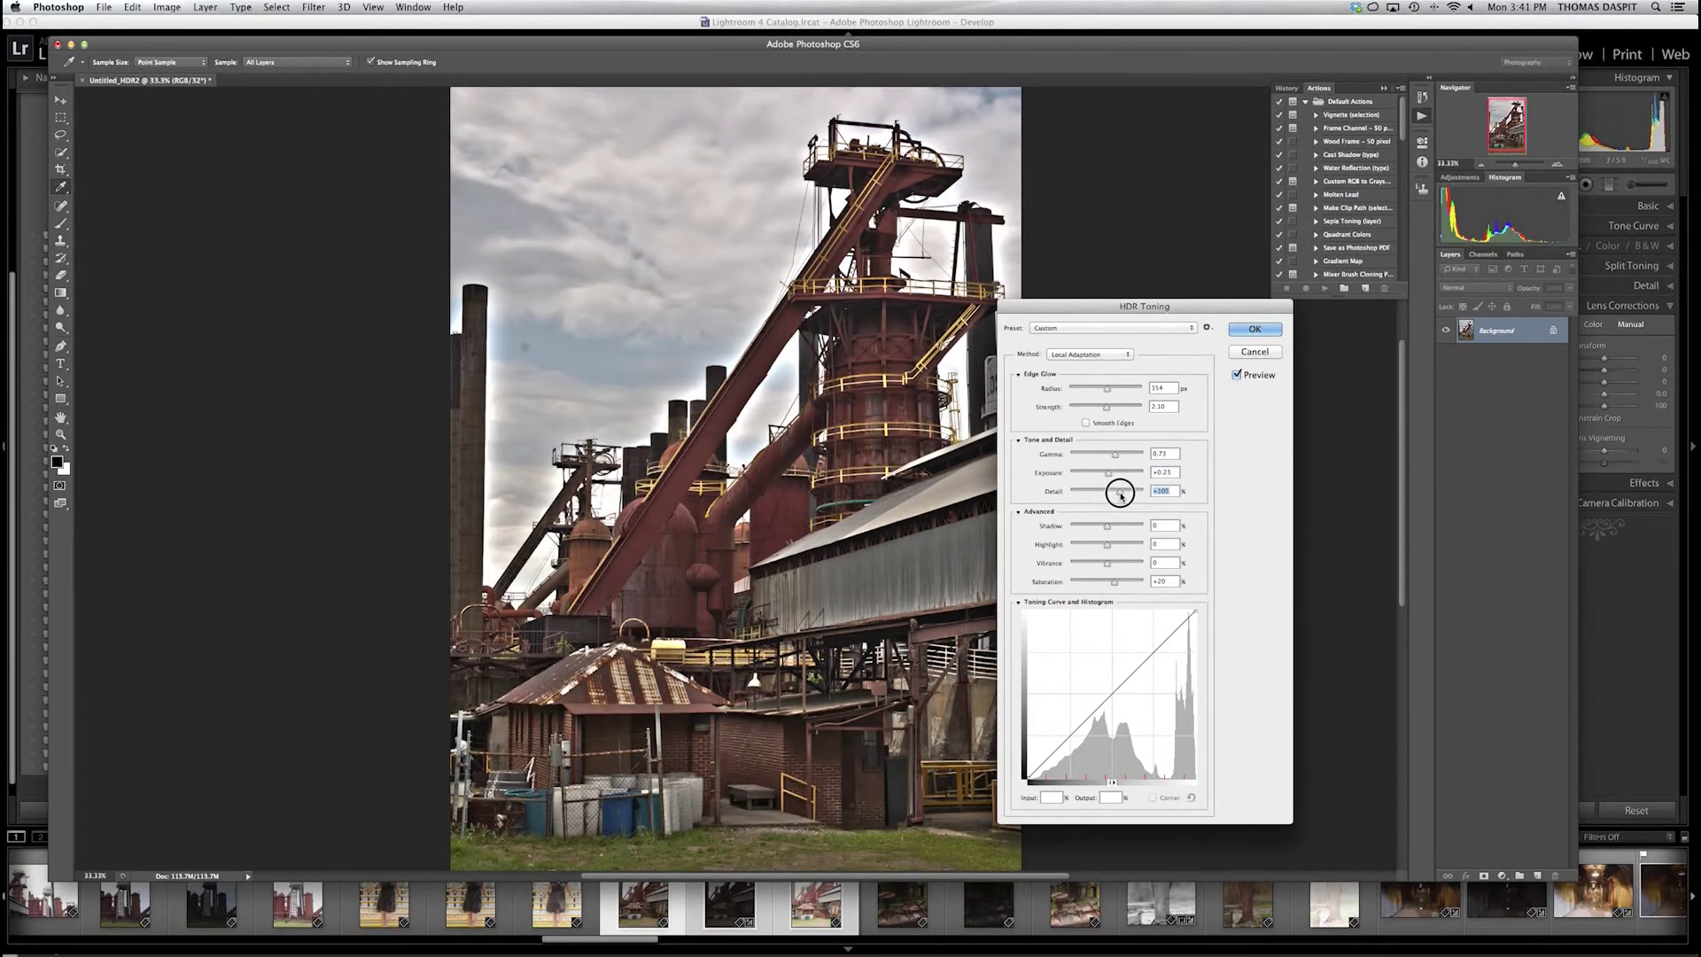
{"action": "left_click_drag", "start_coordinate": [1120, 496], "coordinate": [1116, 497]}
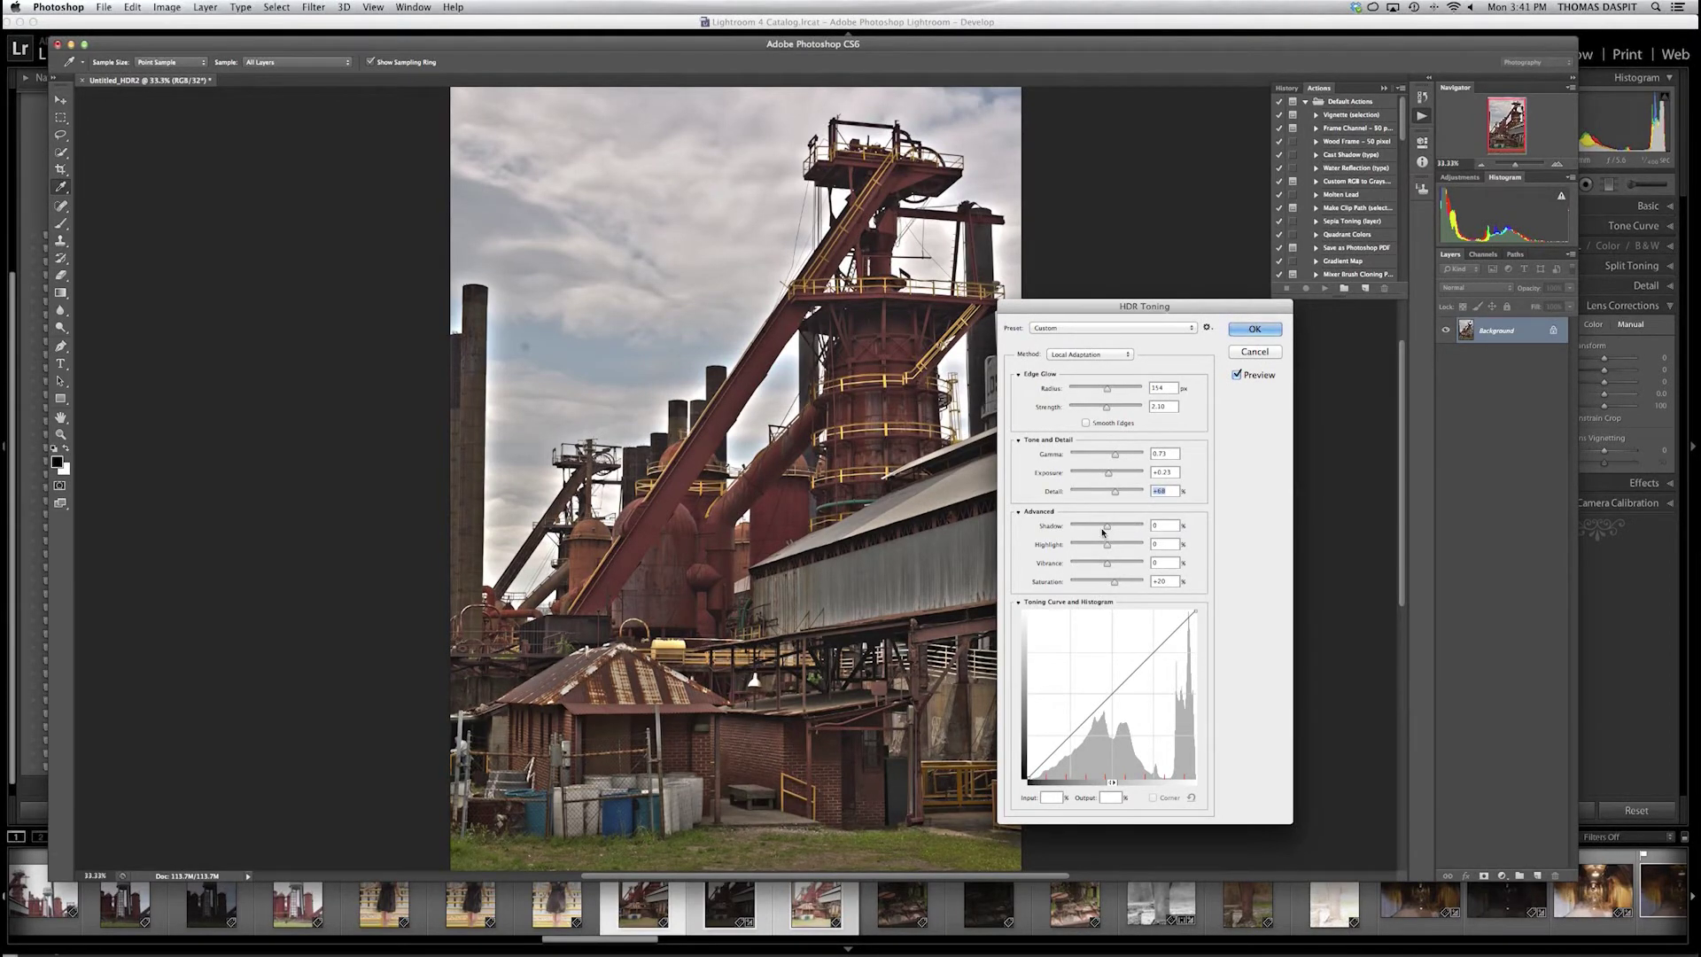
Step: Adjust Shadow, settle Highlight at −34, and nudge Saturation up to +30
{"action": "left_click_drag", "start_coordinate": [1106, 530], "coordinate": [1082, 528]}
{"action": "left_click_drag", "start_coordinate": [1083, 528], "coordinate": [1124, 528]}
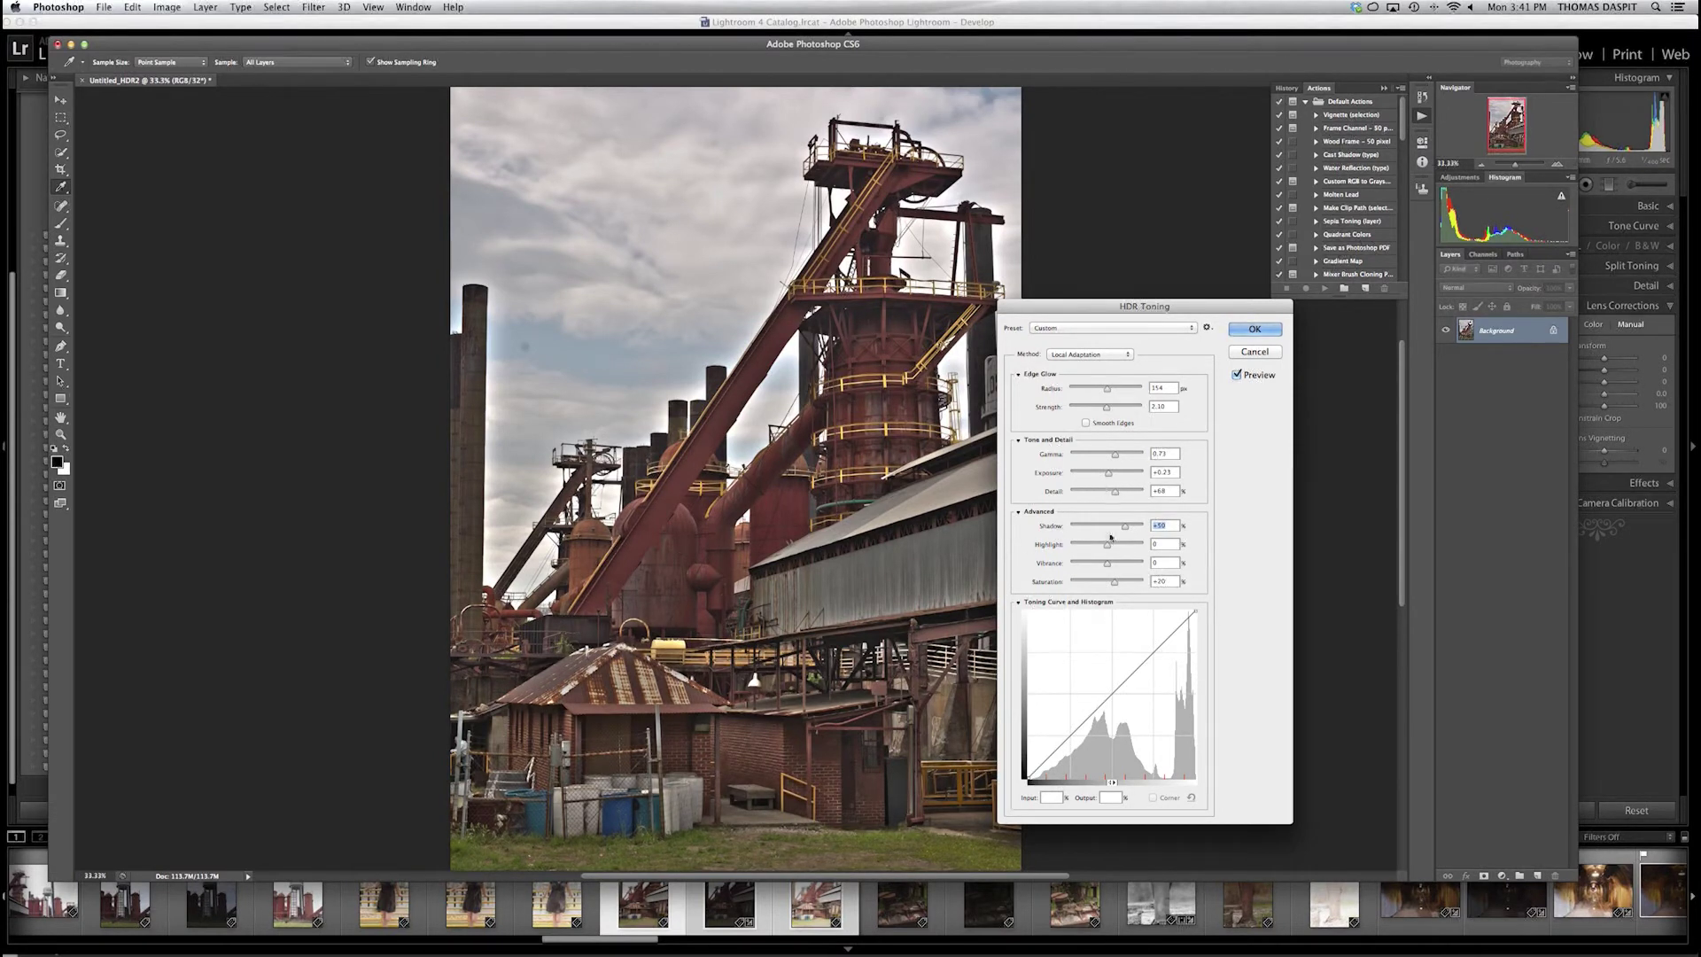
{"action": "left_click_drag", "start_coordinate": [1111, 548], "coordinate": [1062, 548]}
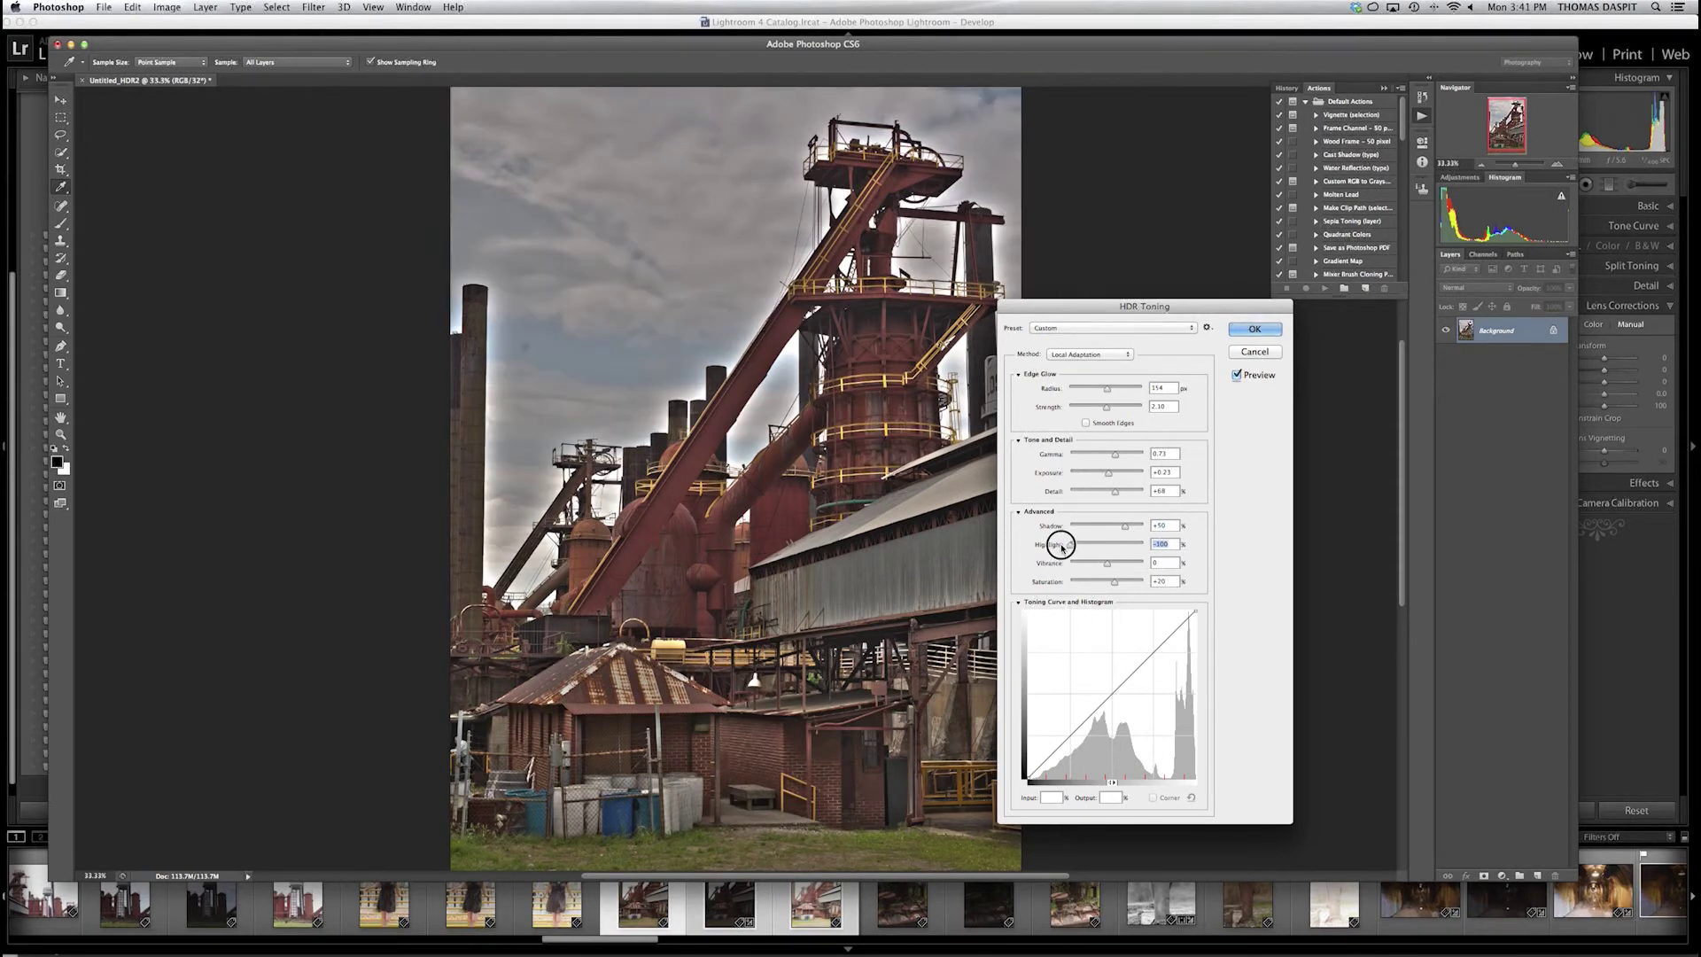
{"action": "left_click_drag", "start_coordinate": [1061, 548], "coordinate": [1094, 549]}
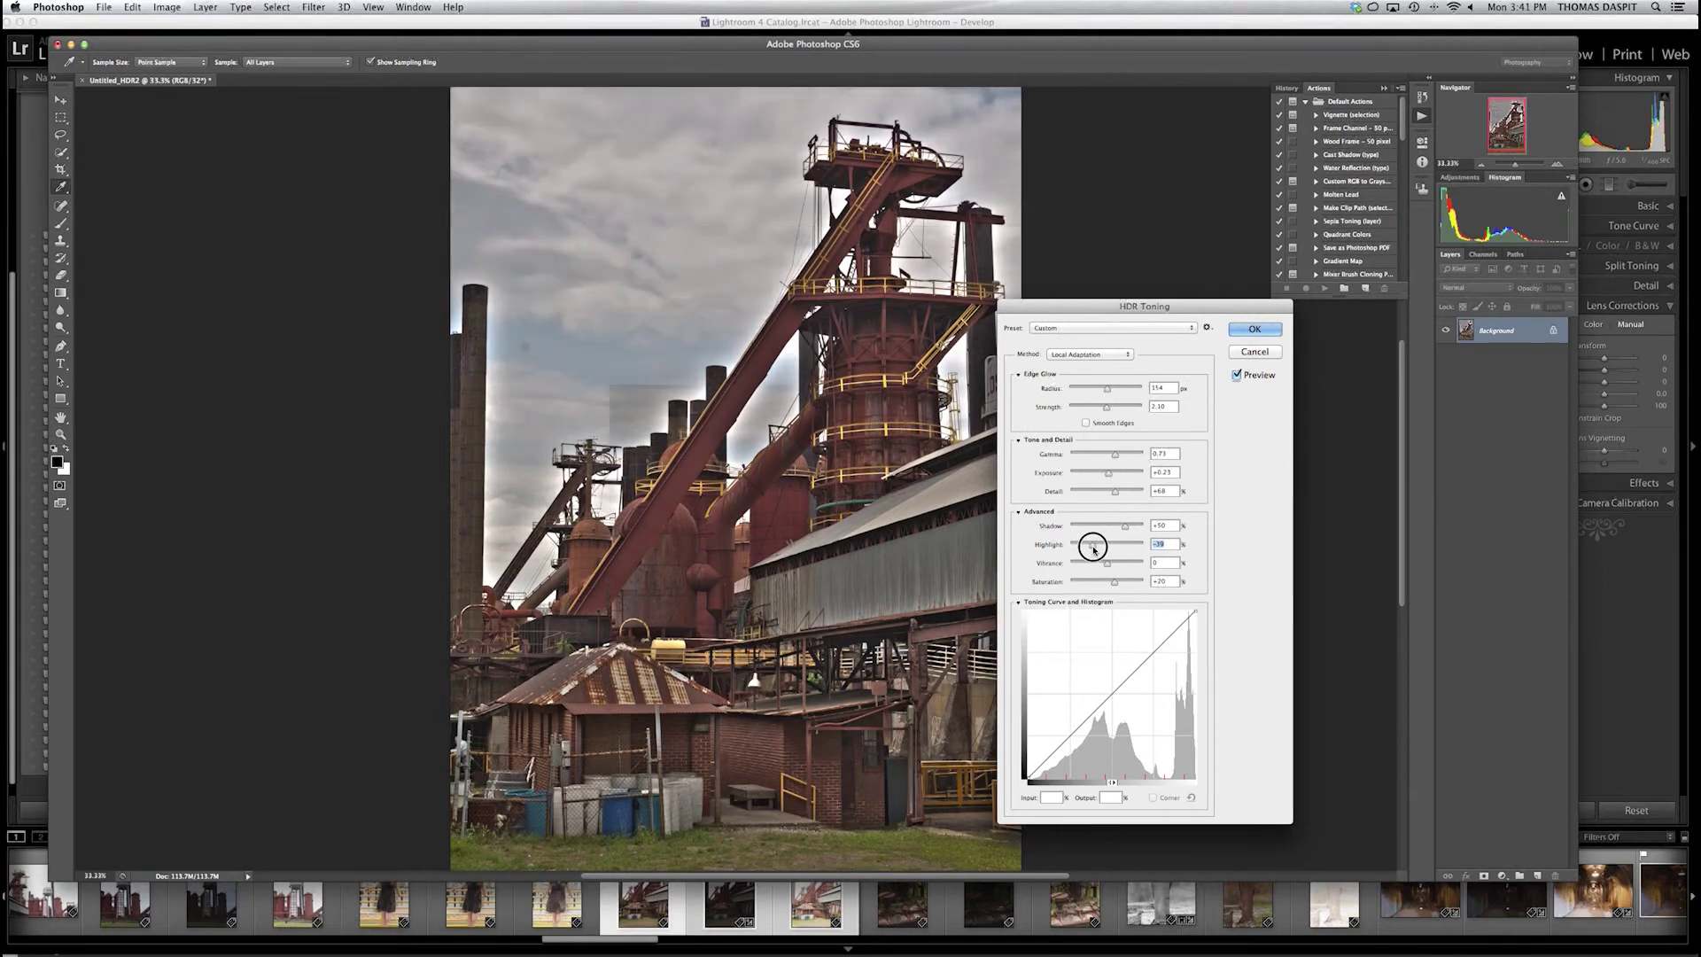
{"action": "left_click_drag", "start_coordinate": [1093, 550], "coordinate": [1114, 551]}
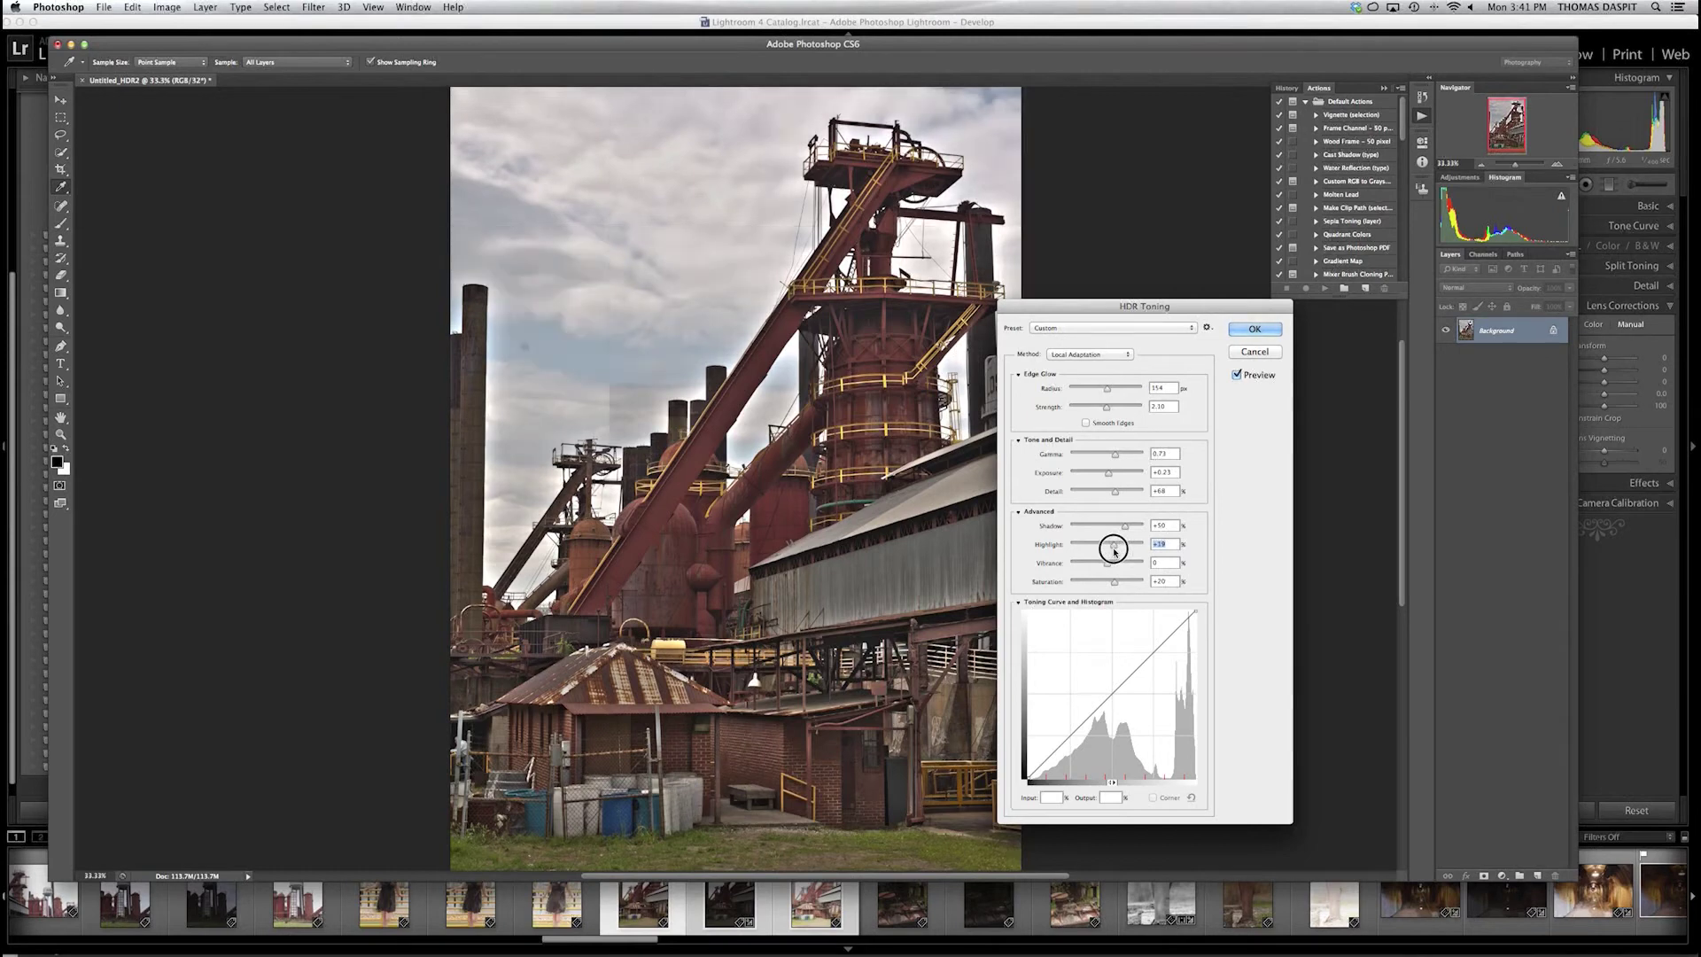
{"action": "left_click_drag", "start_coordinate": [1115, 551], "coordinate": [1102, 551]}
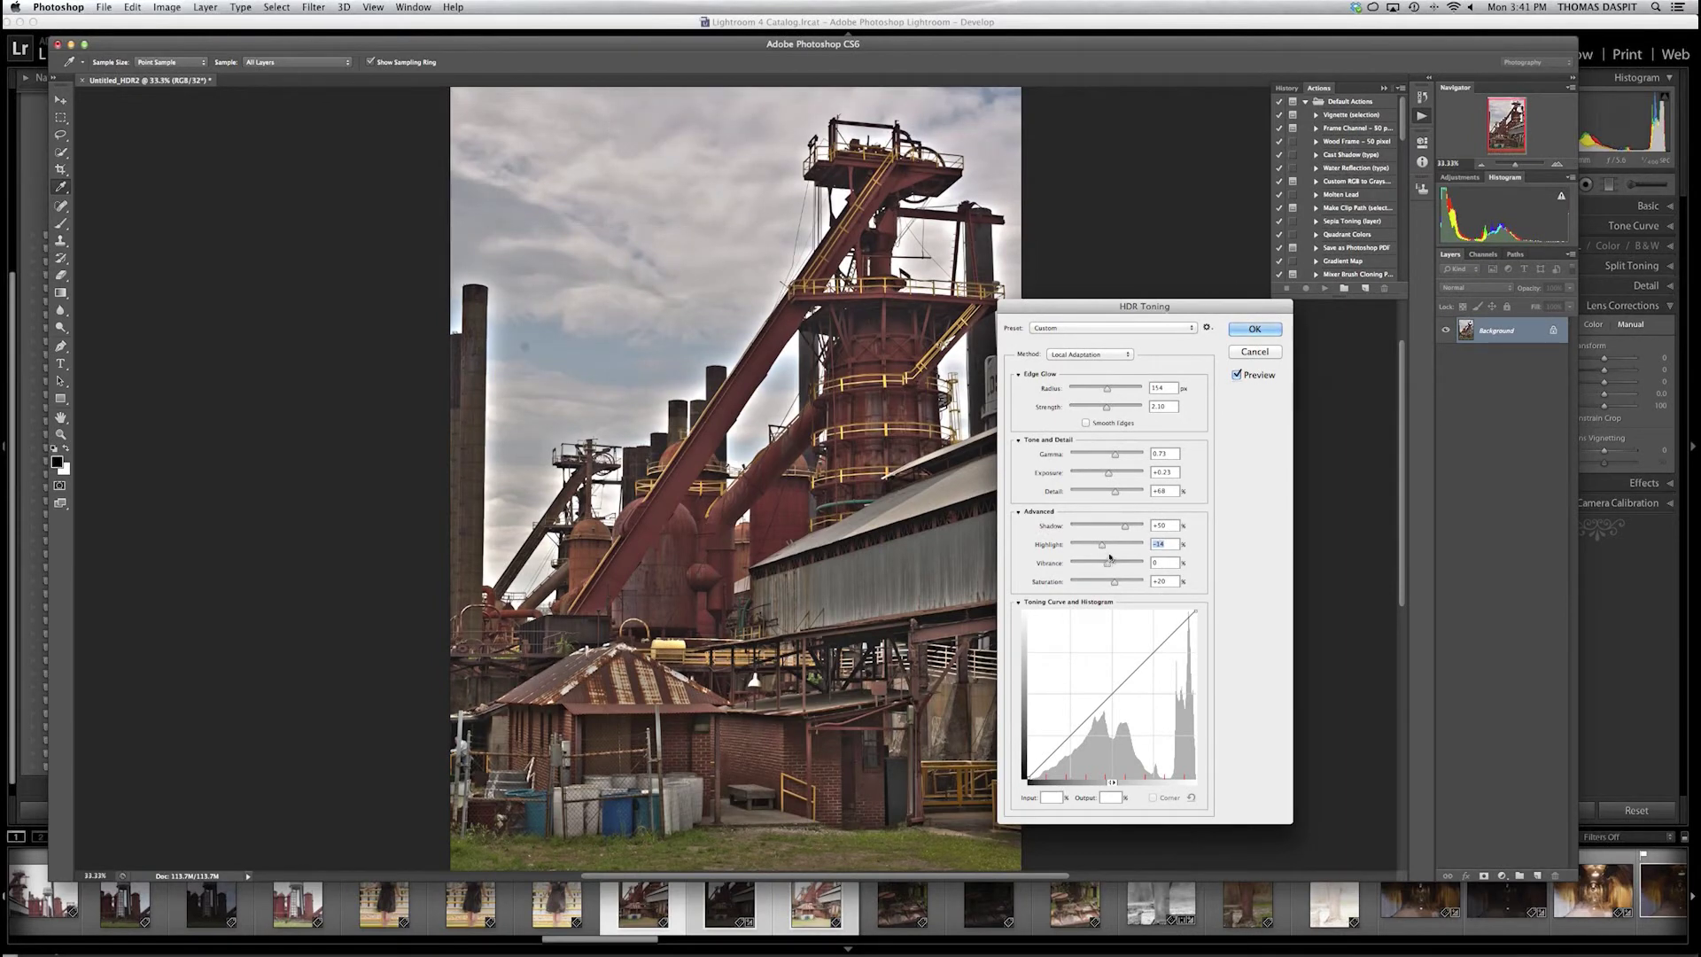
{"action": "left_click_drag", "start_coordinate": [1113, 585], "coordinate": [1122, 585]}
Step: Set HDR Toning Vibrance to +35 and raise Exposure to +0.86
{"action": "left_click", "coordinate": [1120, 563]}
{"action": "left_click", "coordinate": [1111, 475]}
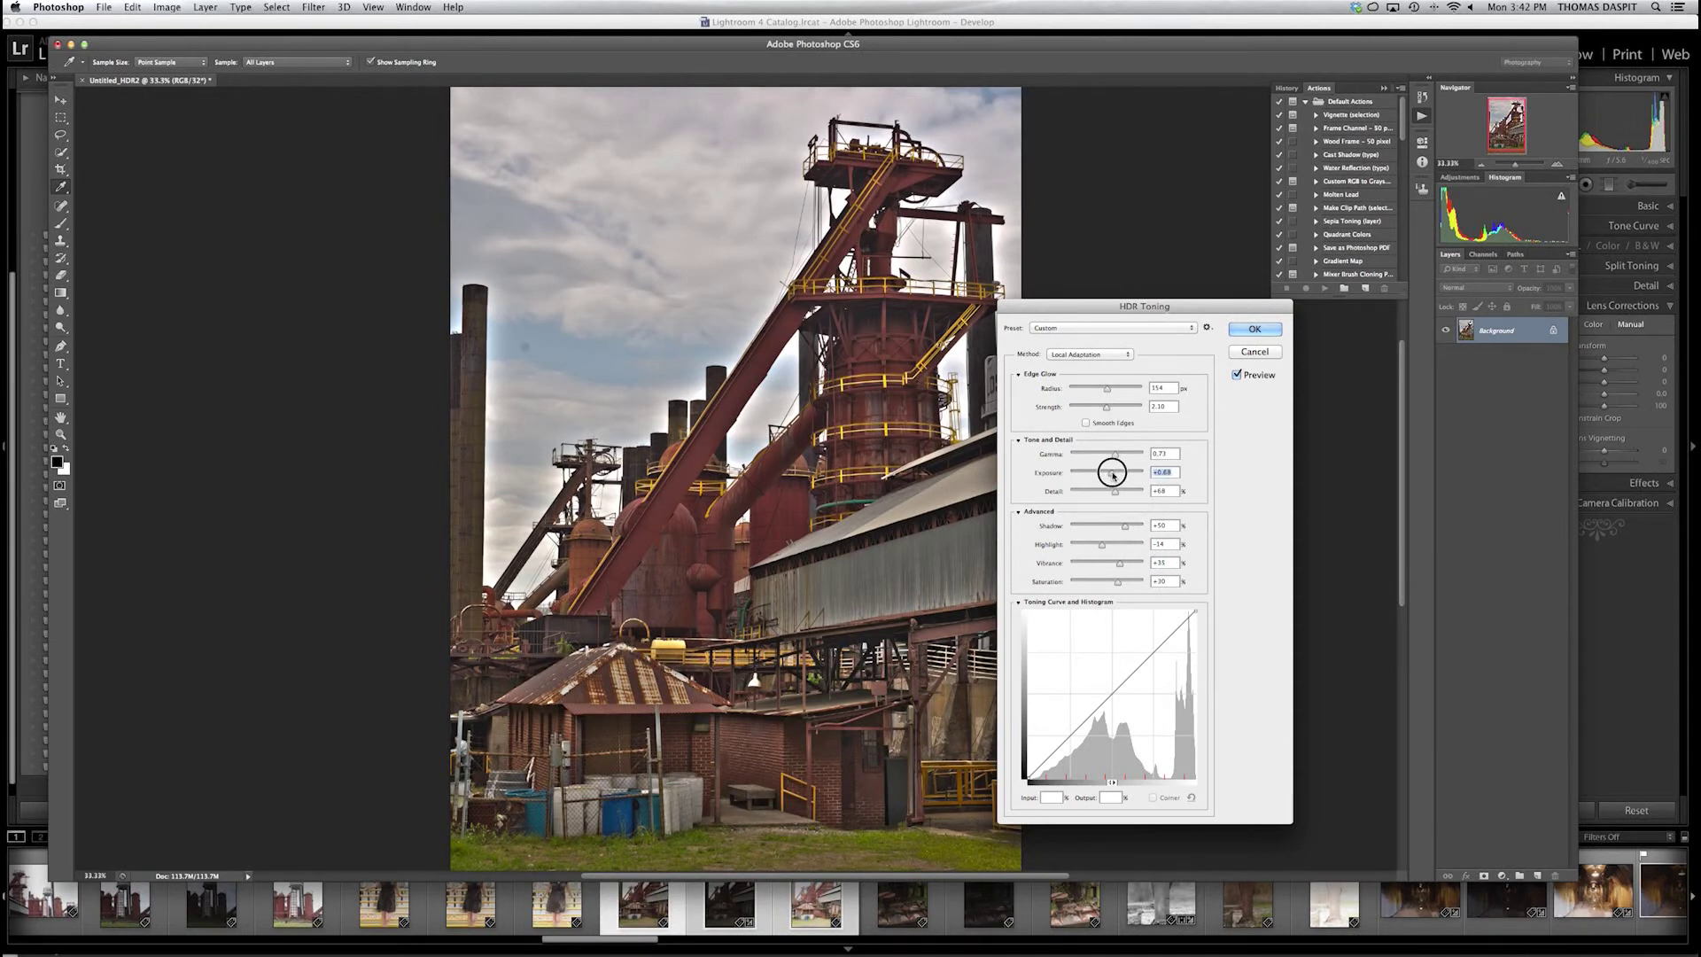
{"action": "left_click_drag", "start_coordinate": [1114, 475], "coordinate": [1114, 475]}
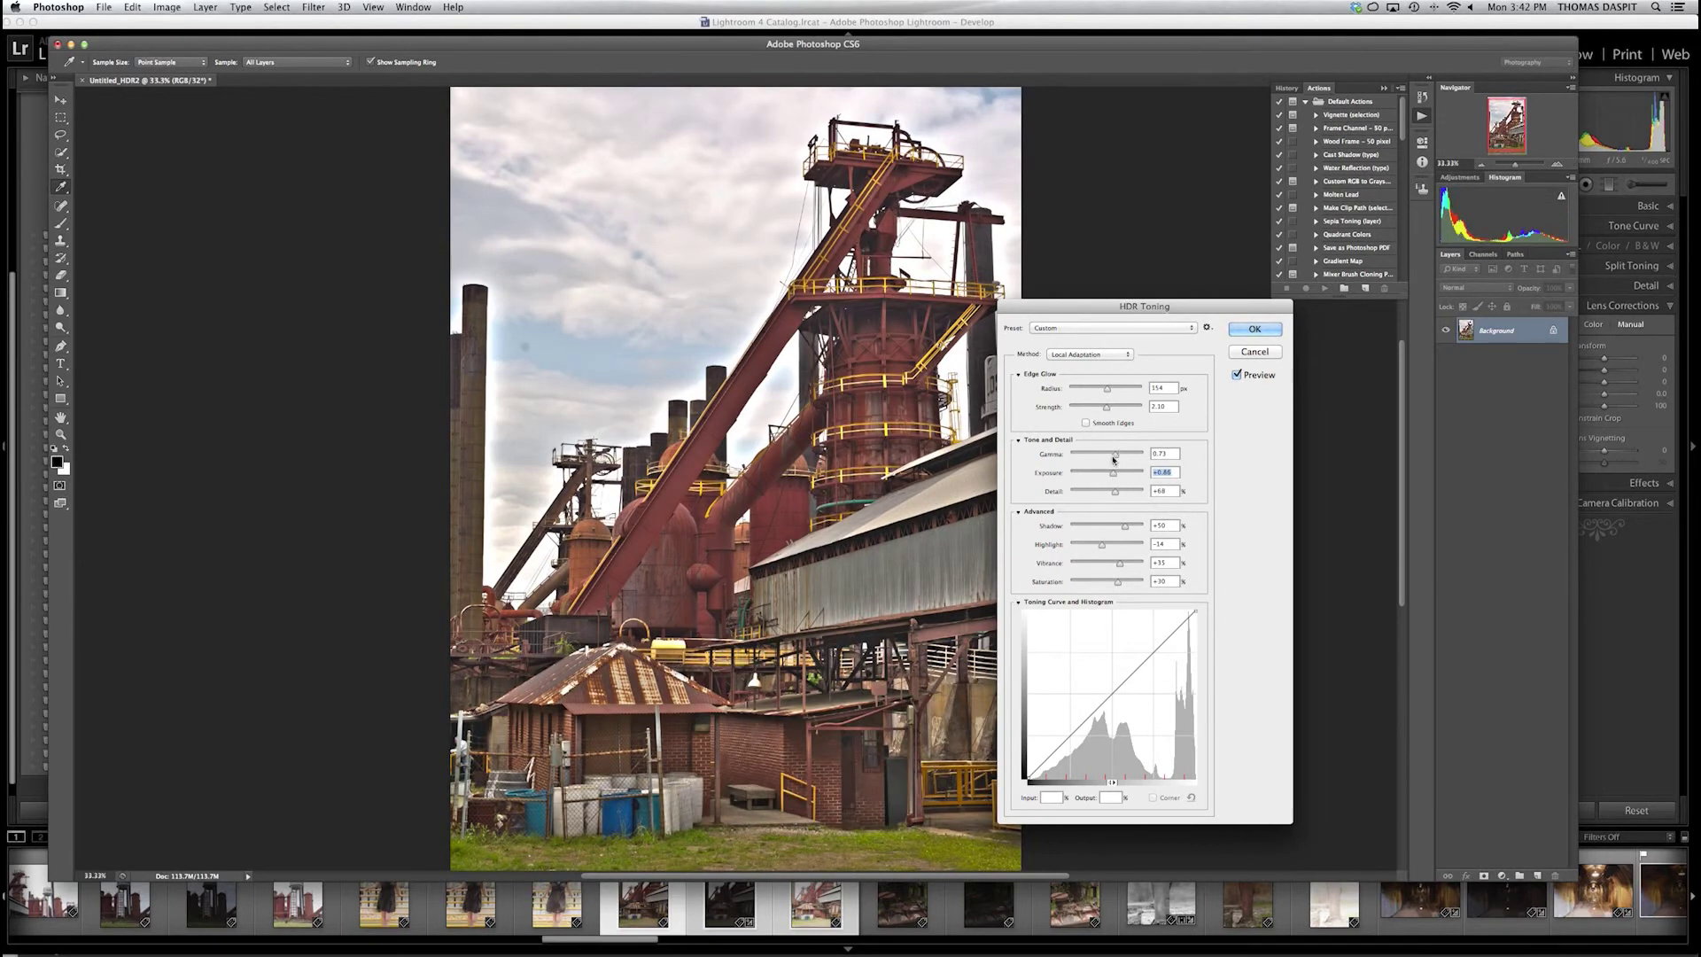
Step: Adjust Gamma to 0.89, raise Detail to +116, and pull Highlight strongly down
{"action": "left_click_drag", "start_coordinate": [1104, 458], "coordinate": [1107, 459]}
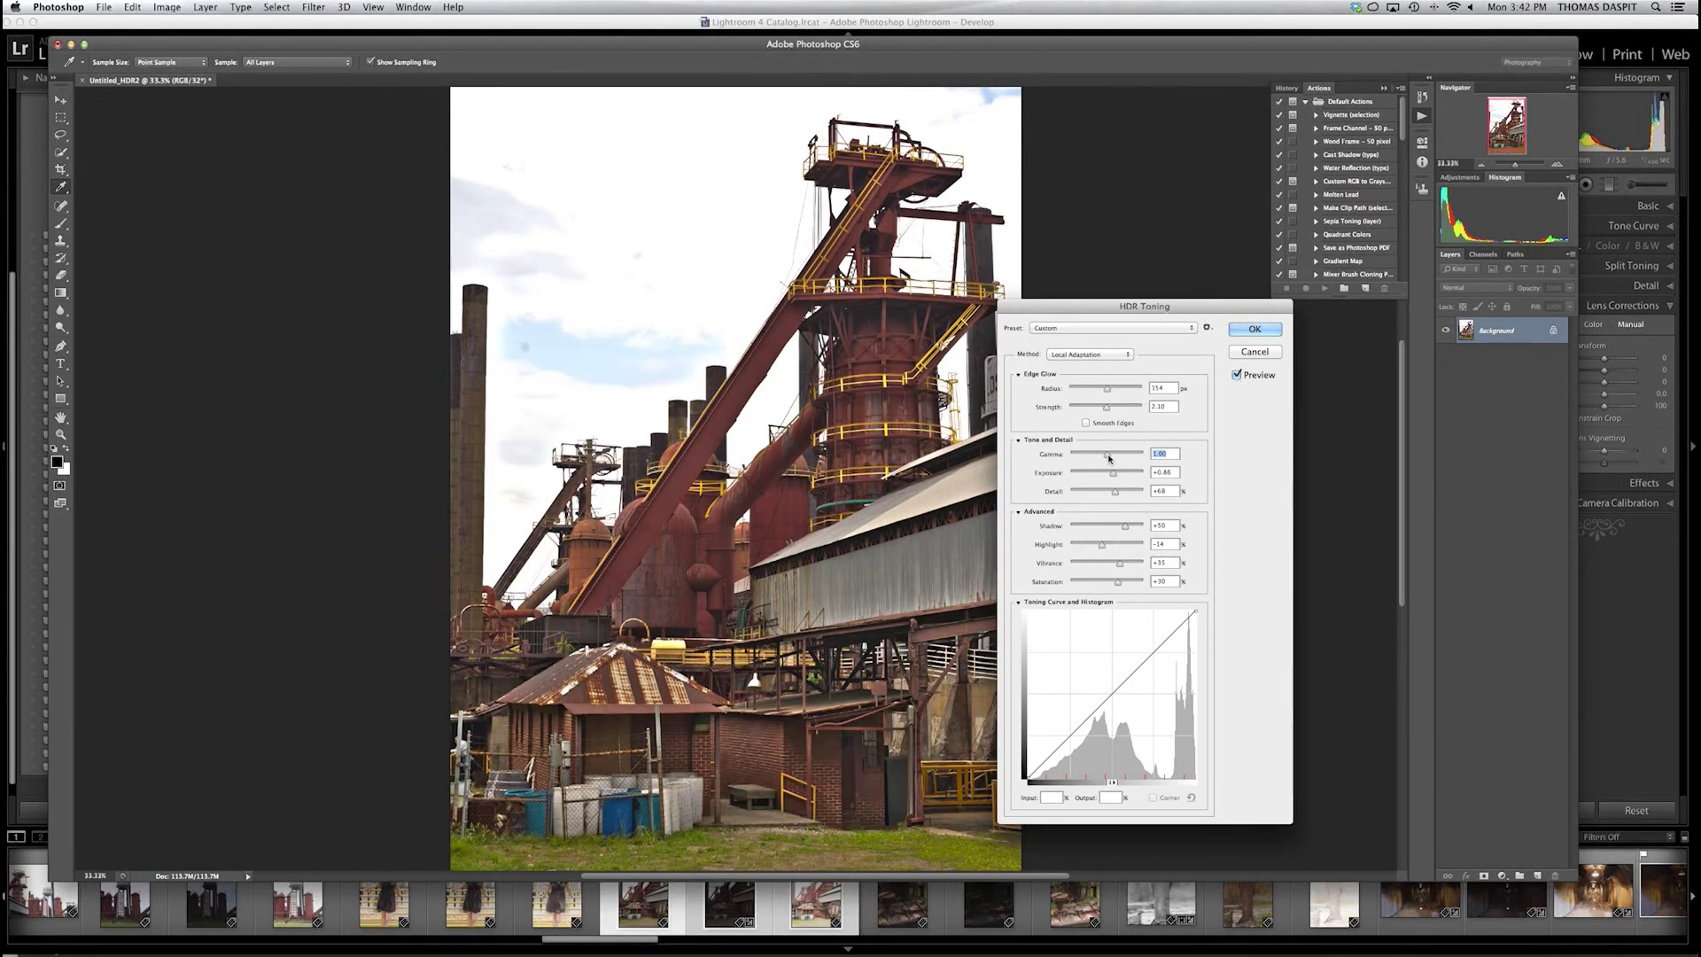
{"action": "left_click", "coordinate": [1108, 458]}
{"action": "left_click_drag", "start_coordinate": [1108, 458], "coordinate": [1111, 459]}
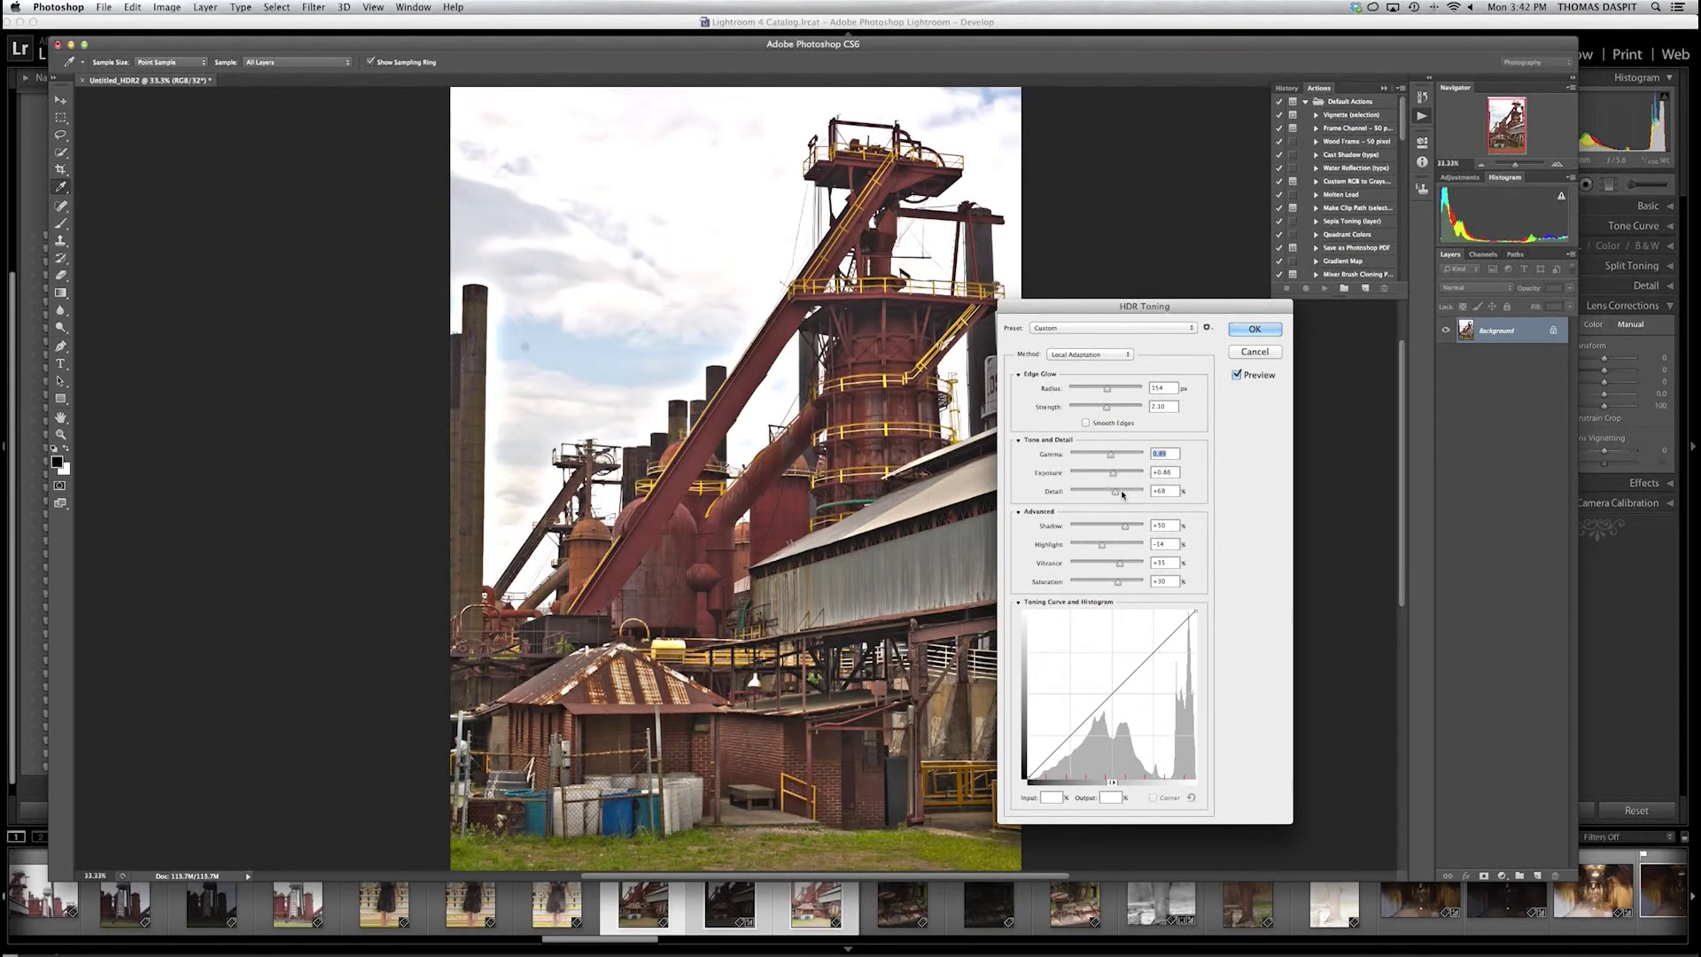
{"action": "left_click", "coordinate": [1122, 491]}
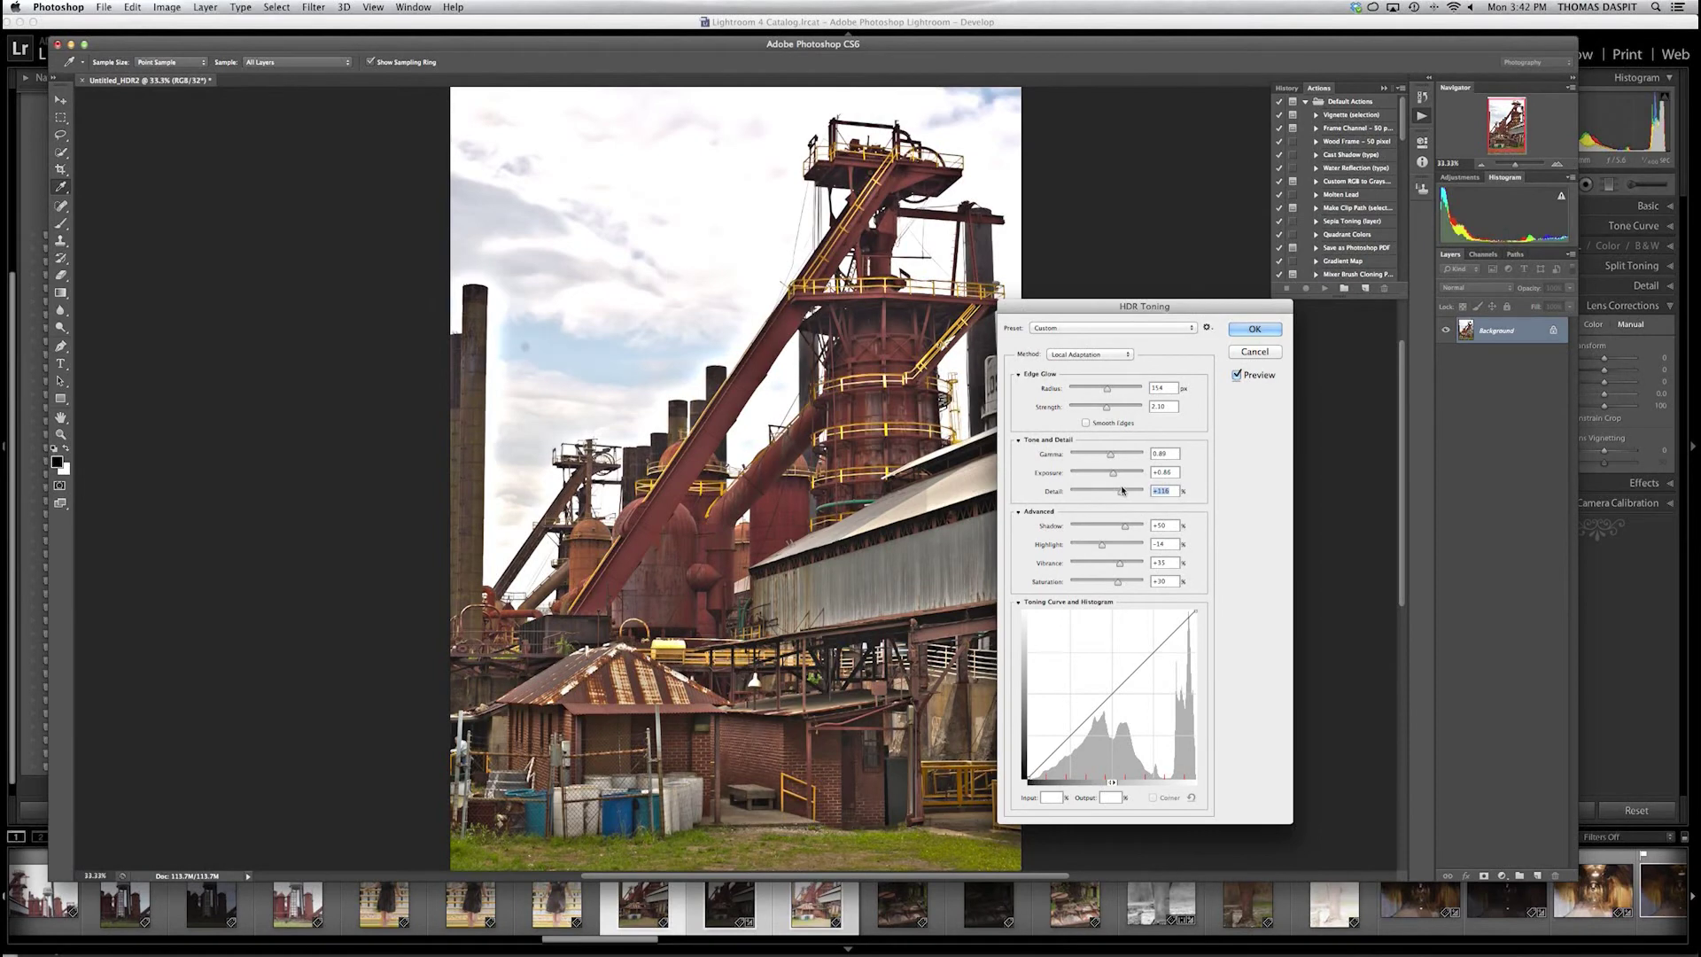
{"action": "left_click", "coordinate": [1085, 544]}
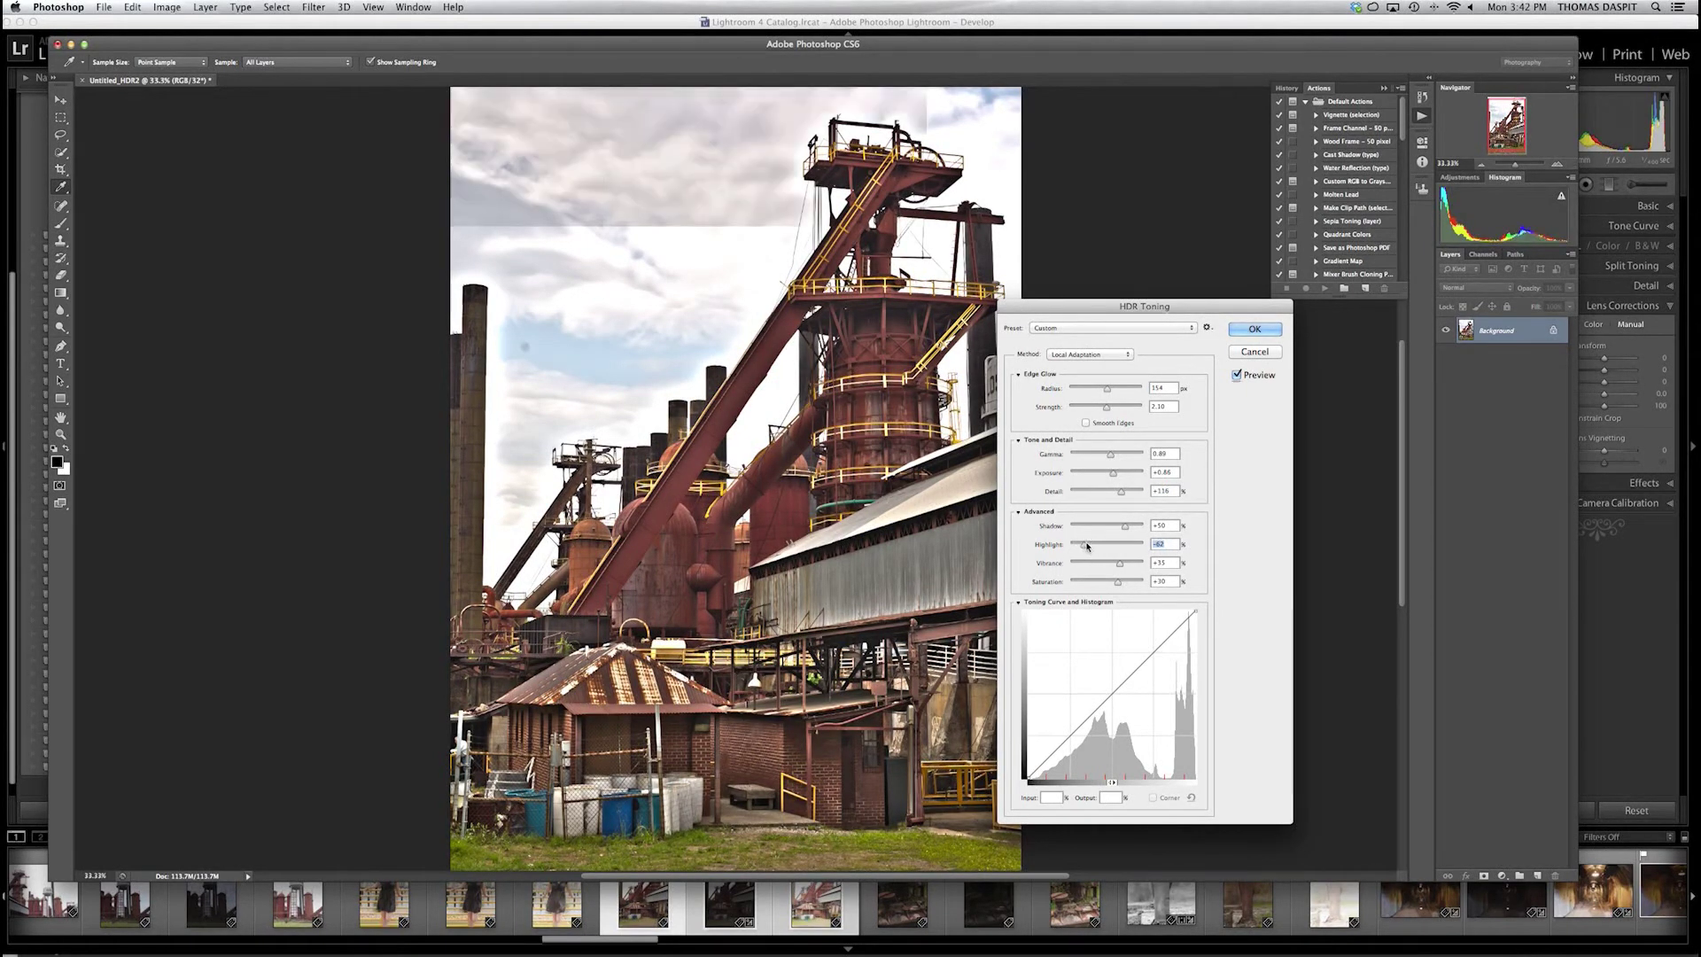
Step: Set the edge glow Radius to 49 and lower its Strength to 0.93
{"action": "left_click", "coordinate": [1088, 390]}
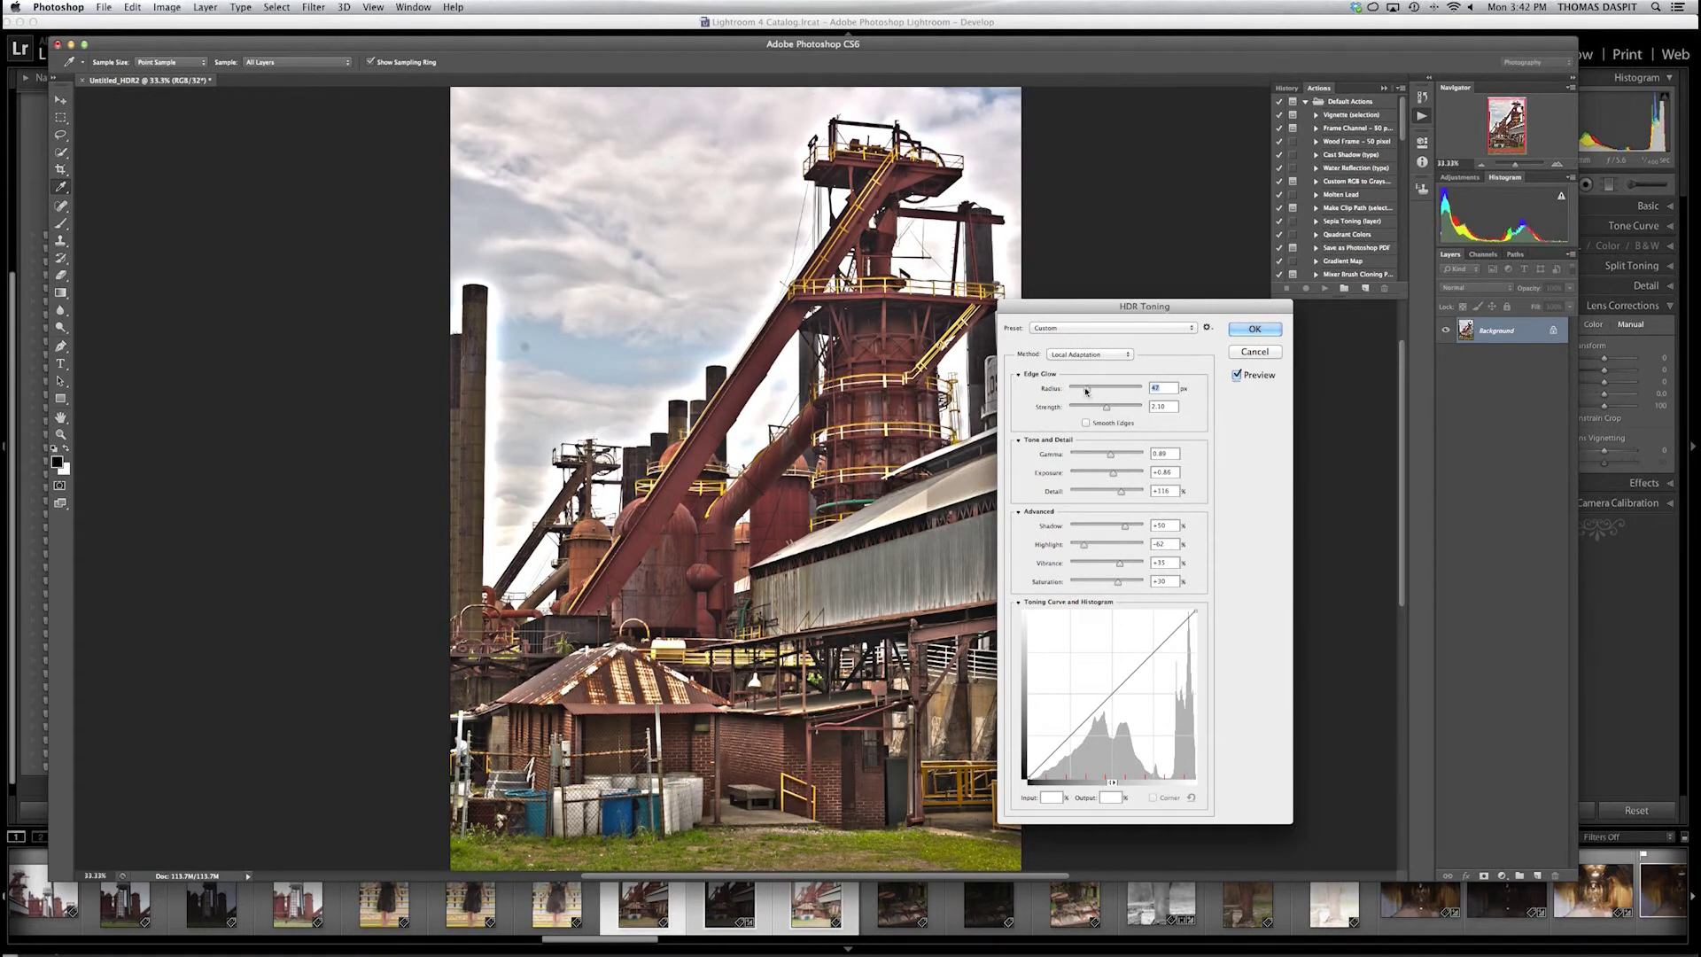
{"action": "left_click", "coordinate": [1075, 389]}
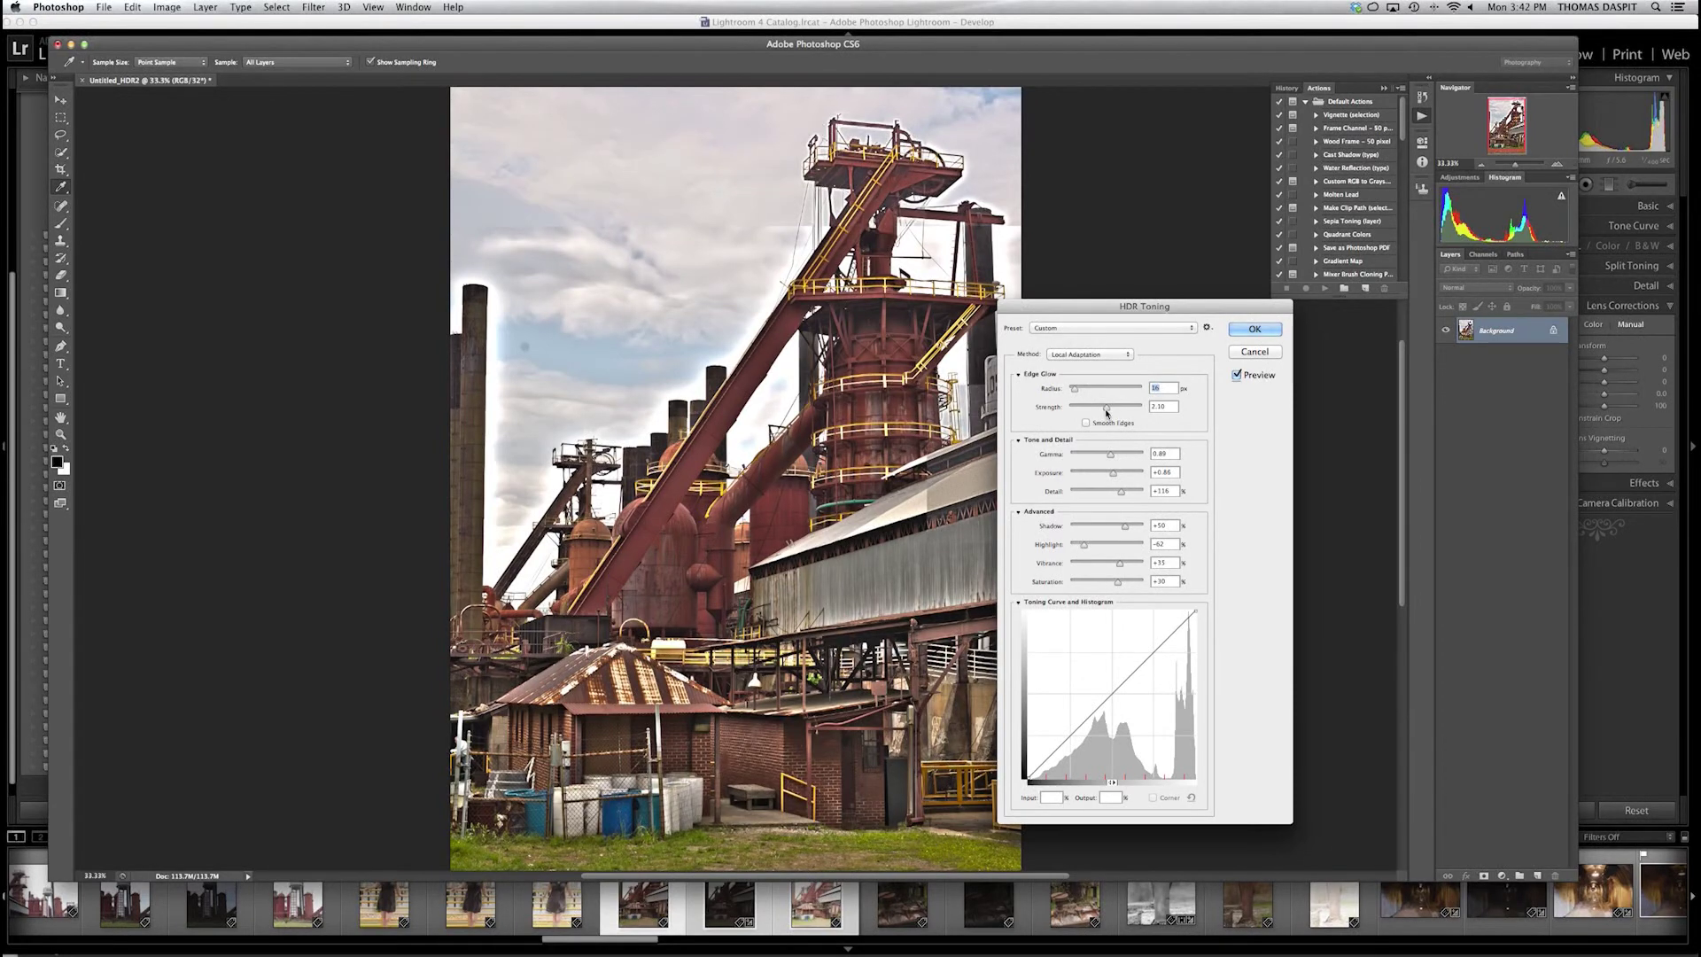
{"action": "left_click", "coordinate": [1089, 390]}
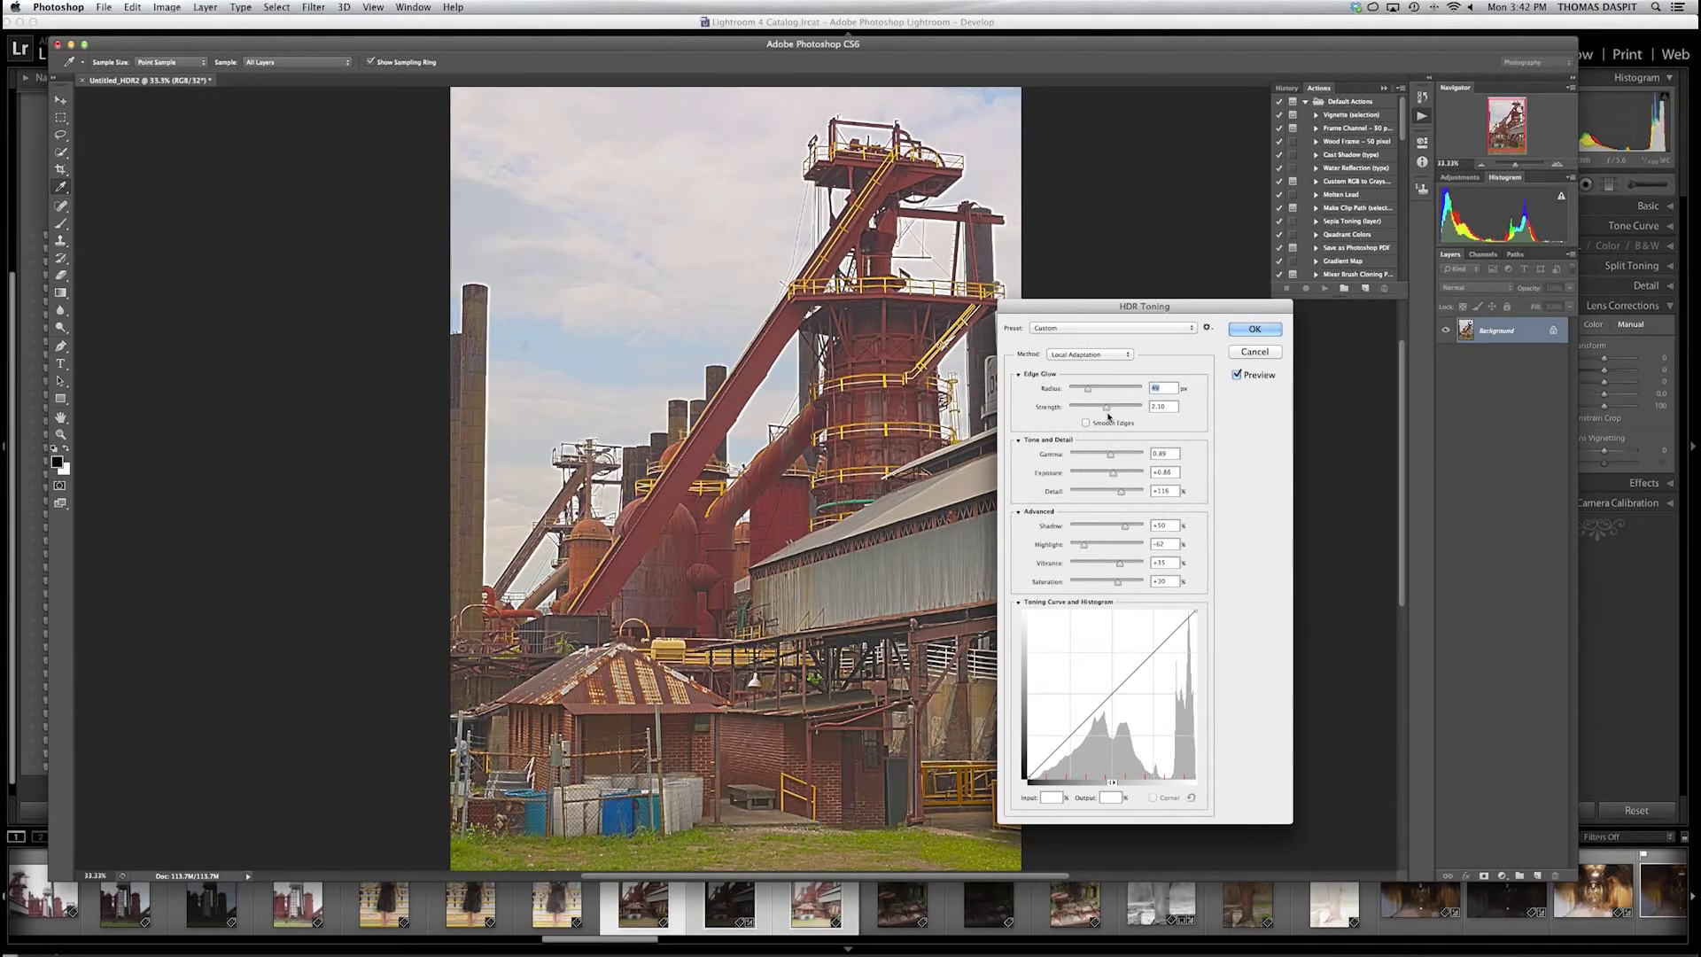
{"action": "left_click", "coordinate": [1094, 408]}
{"action": "left_click_drag", "start_coordinate": [1093, 411], "coordinate": [1091, 411]}
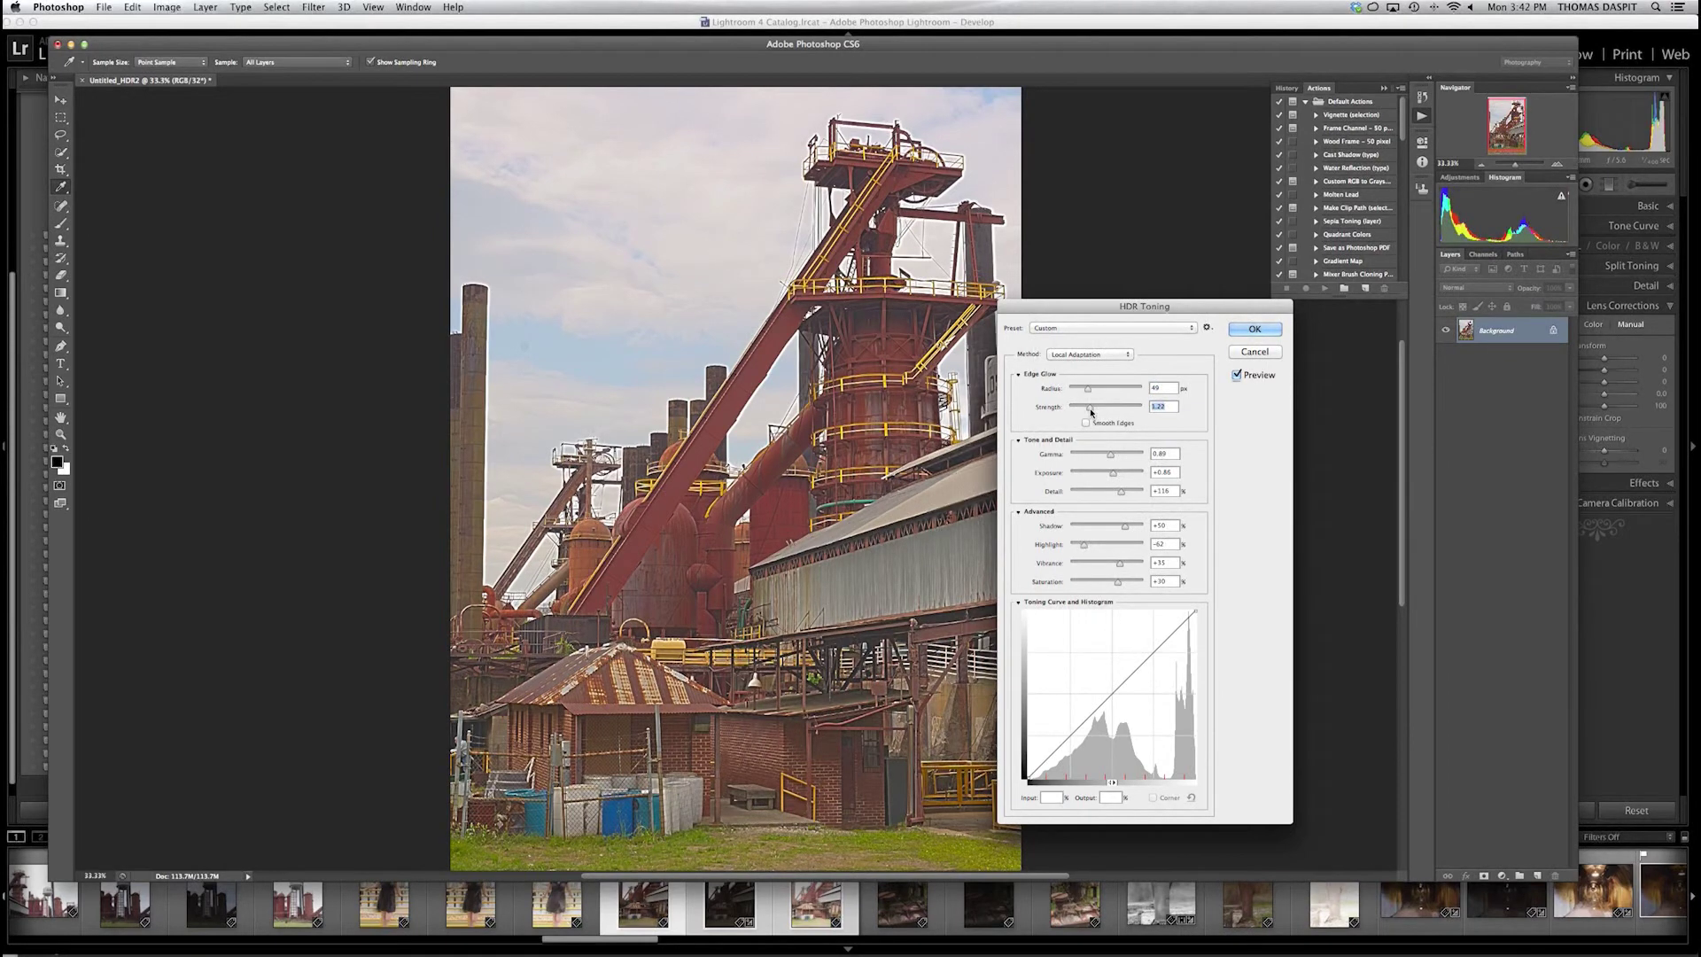
{"action": "left_click", "coordinate": [1091, 411]}
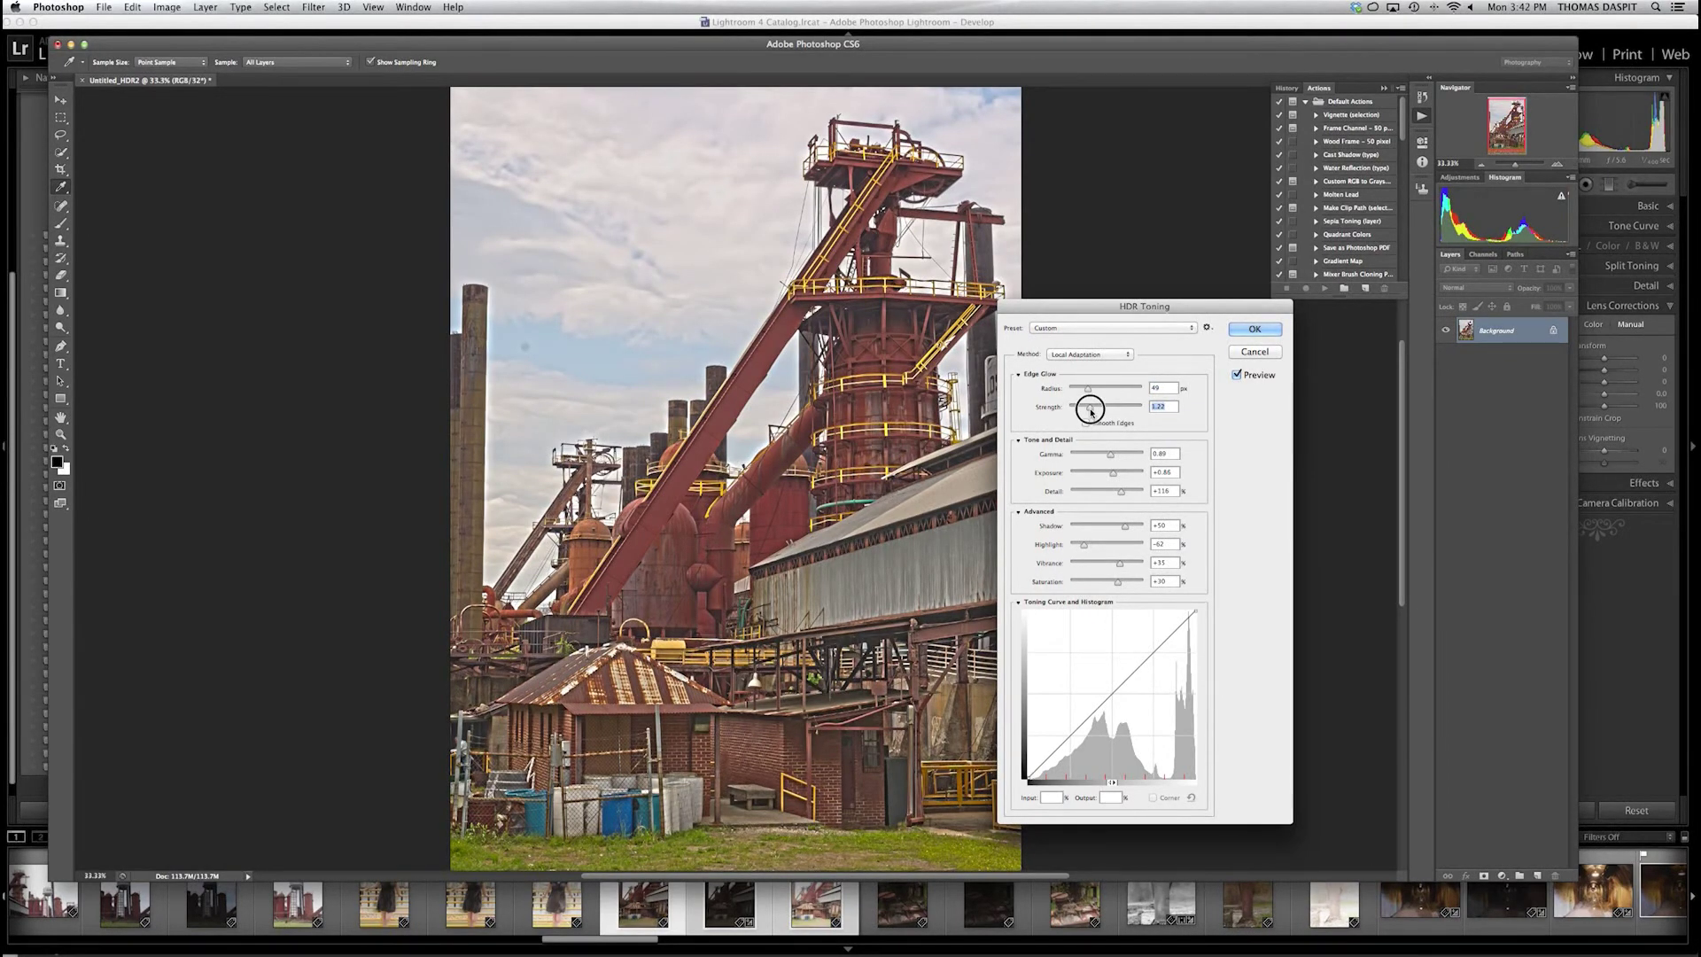
{"action": "left_click_drag", "start_coordinate": [1091, 411], "coordinate": [1084, 412]}
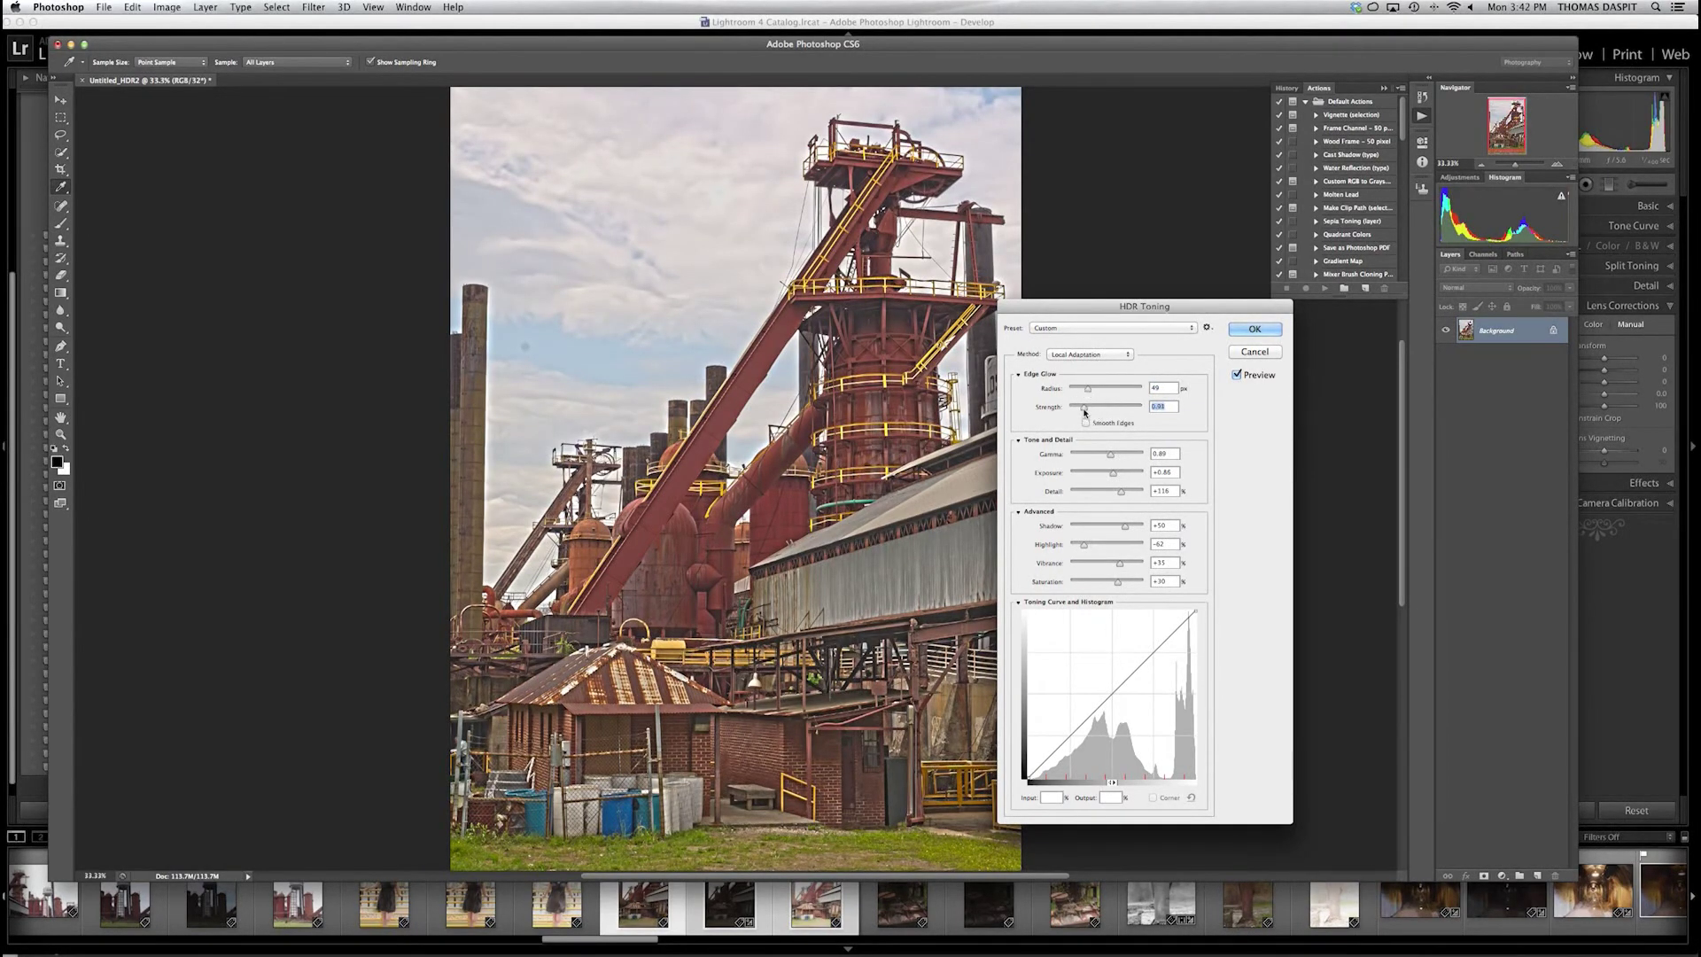
Step: Rework the Gamma, settling it back near 1.71, and raise Detail to +181
{"action": "left_click", "coordinate": [1122, 458]}
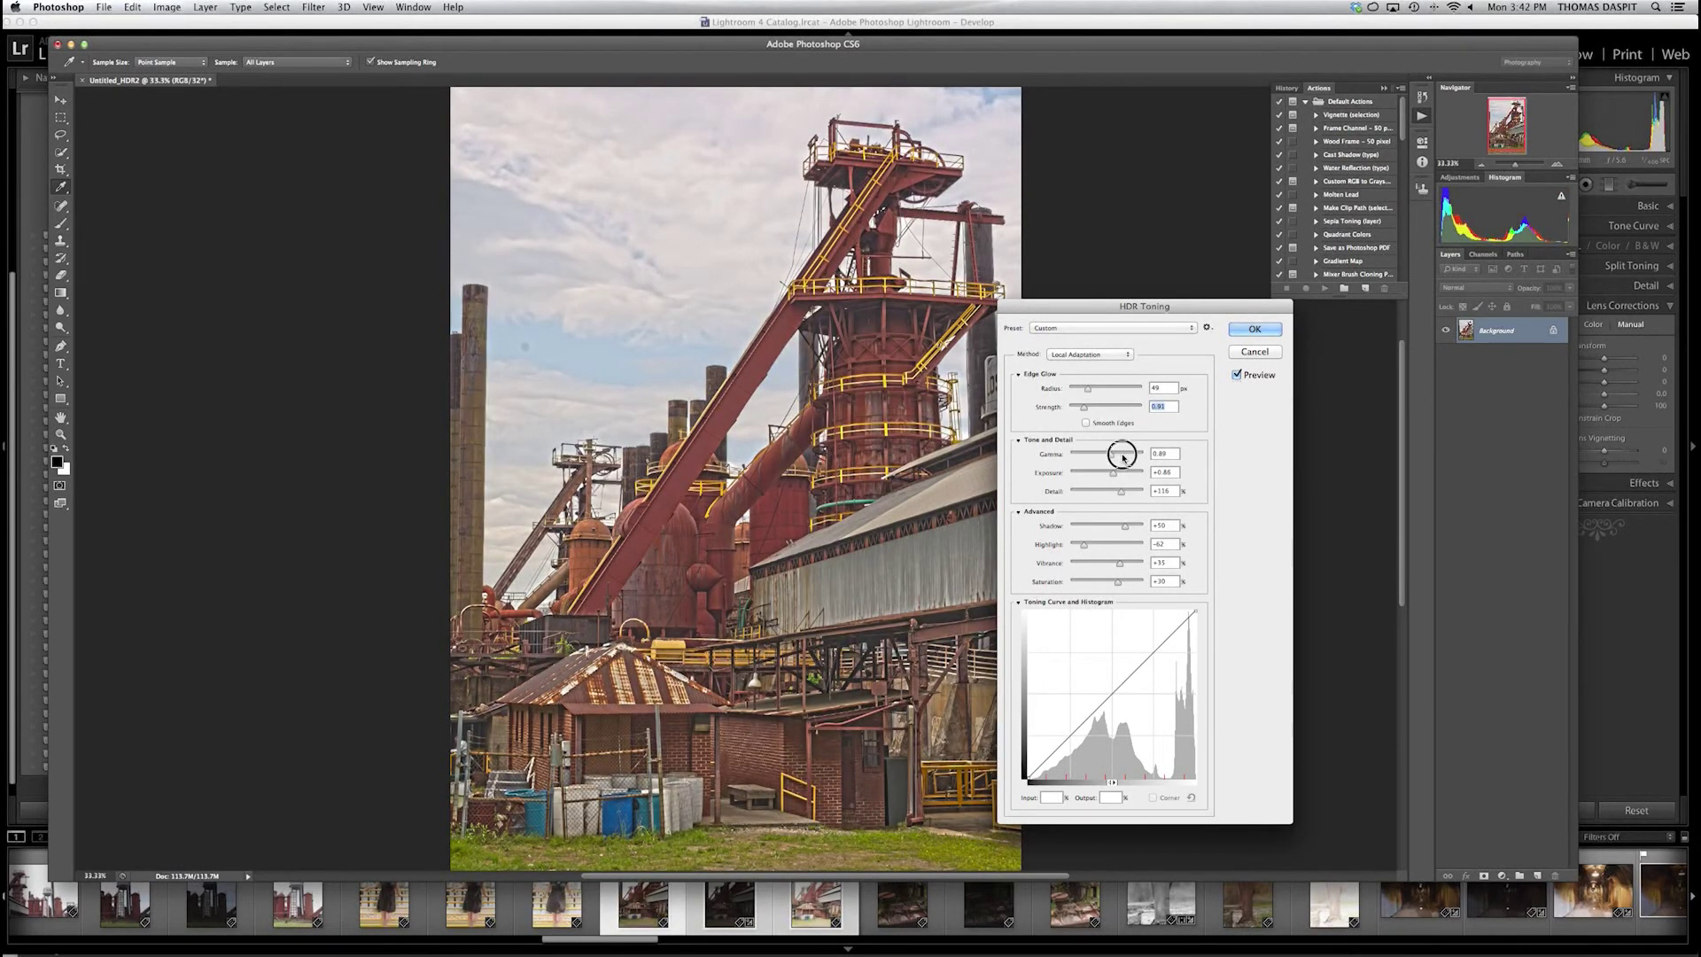
{"action": "left_click_drag", "start_coordinate": [1122, 458], "coordinate": [1119, 458]}
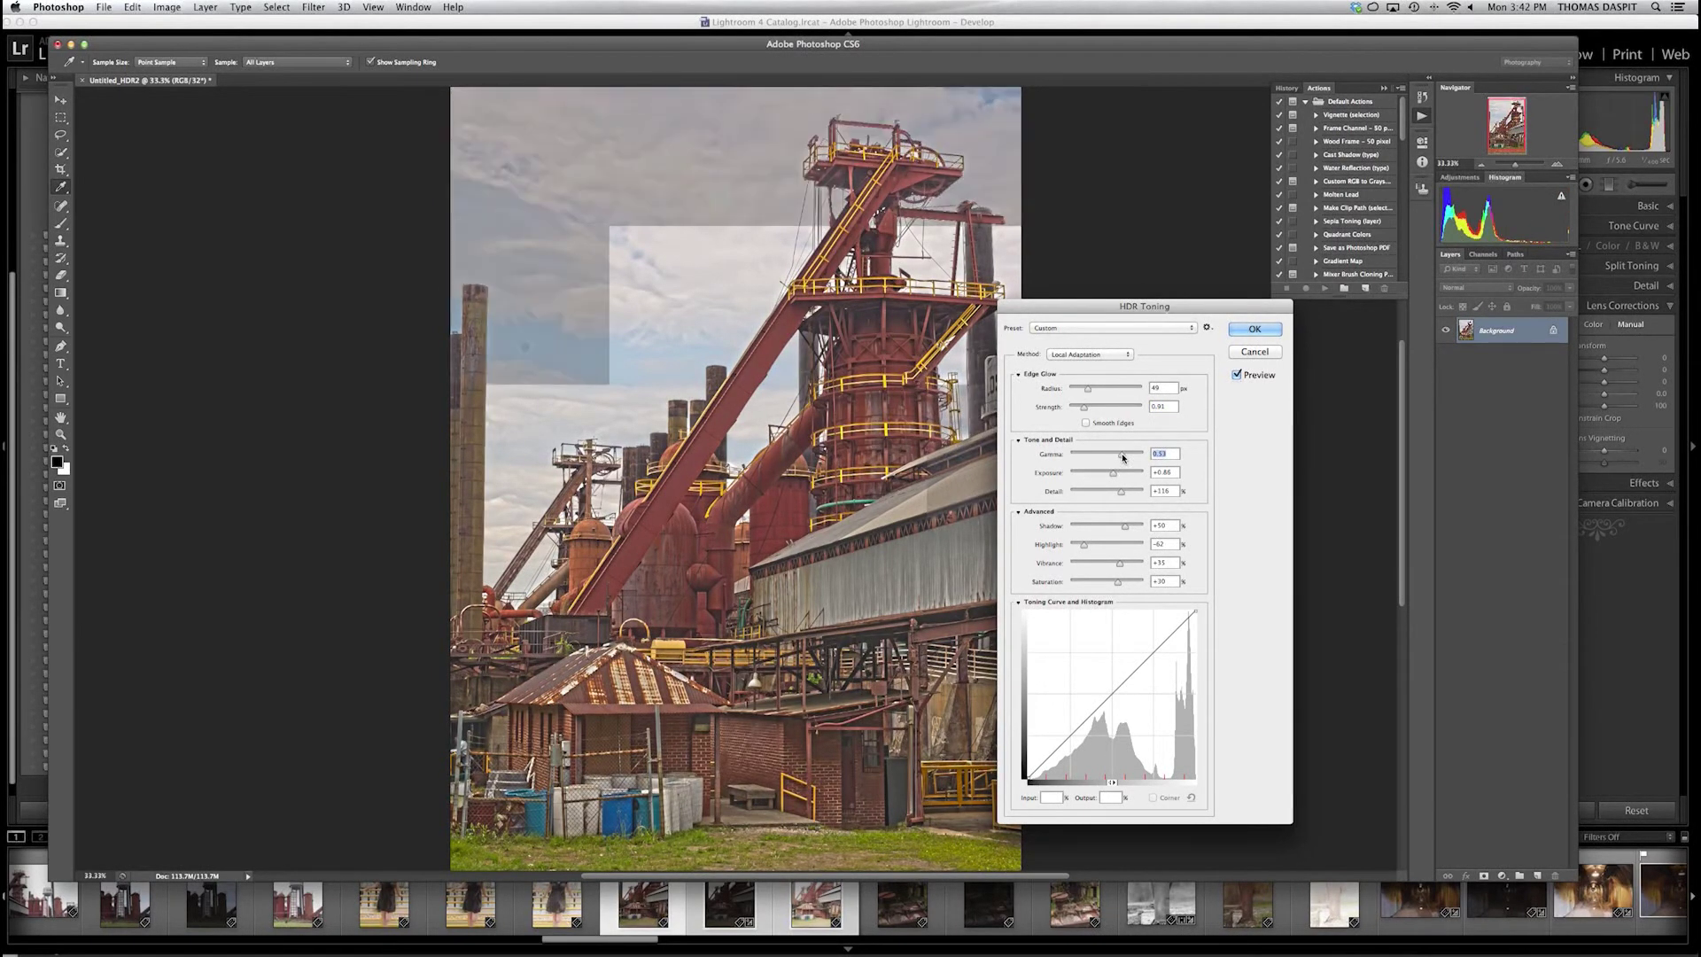
{"action": "left_click_drag", "start_coordinate": [1120, 458], "coordinate": [1085, 455]}
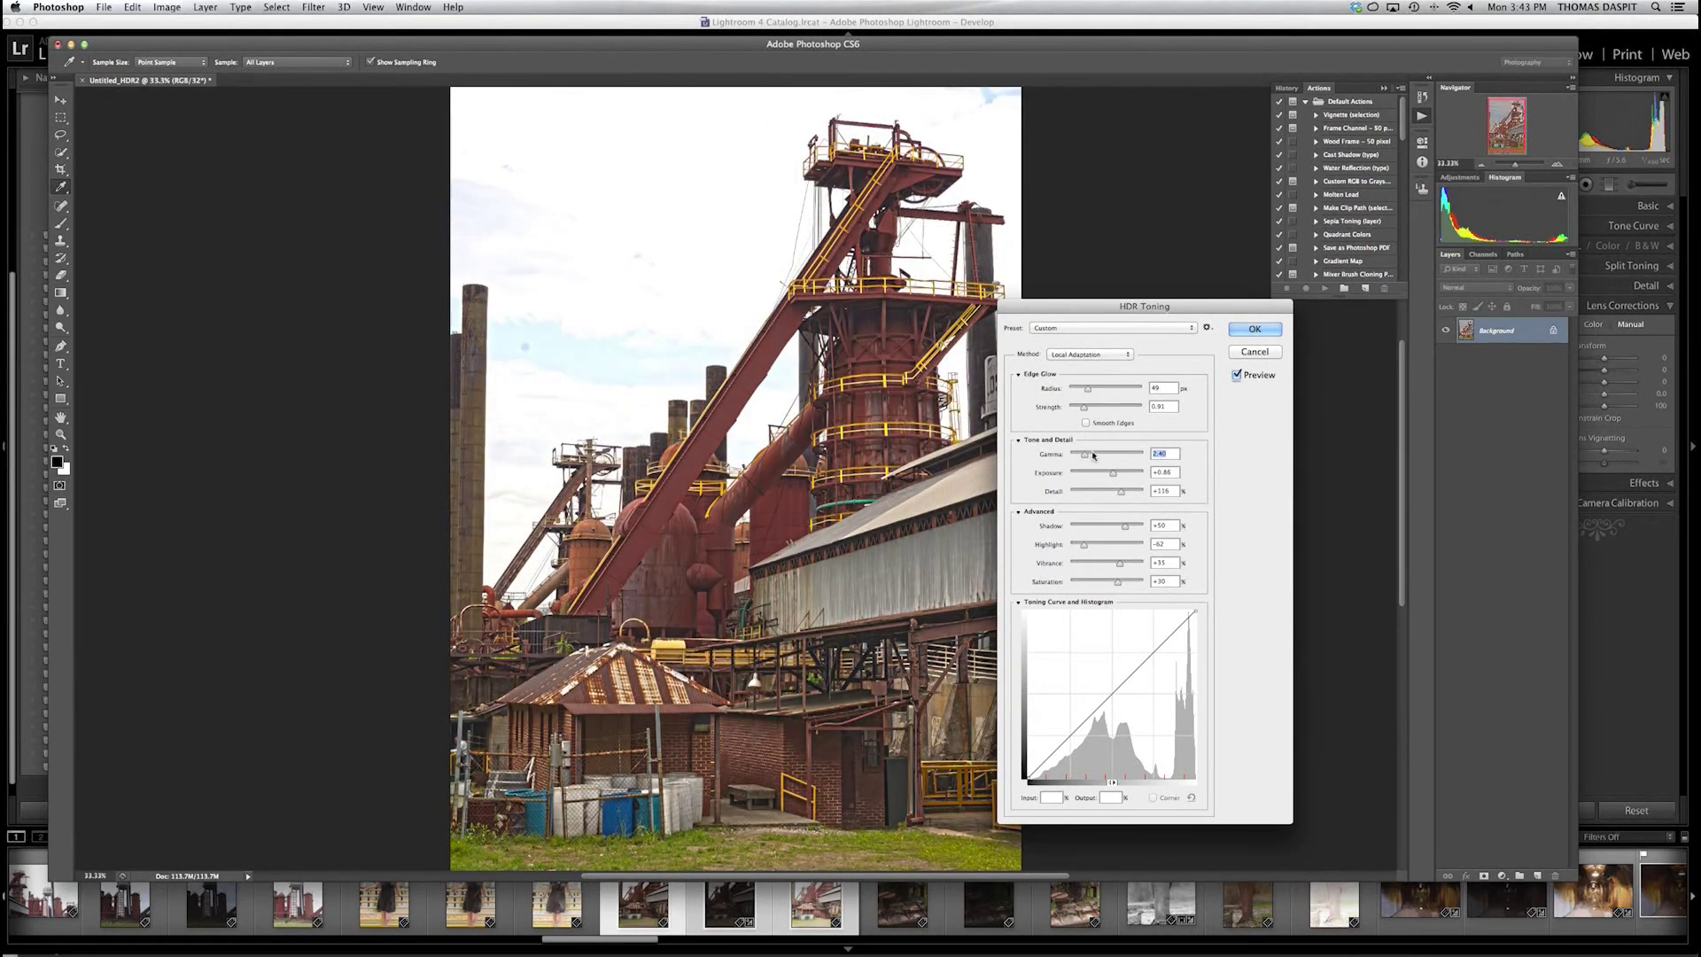
{"action": "left_click_drag", "start_coordinate": [1093, 455], "coordinate": [1094, 456]}
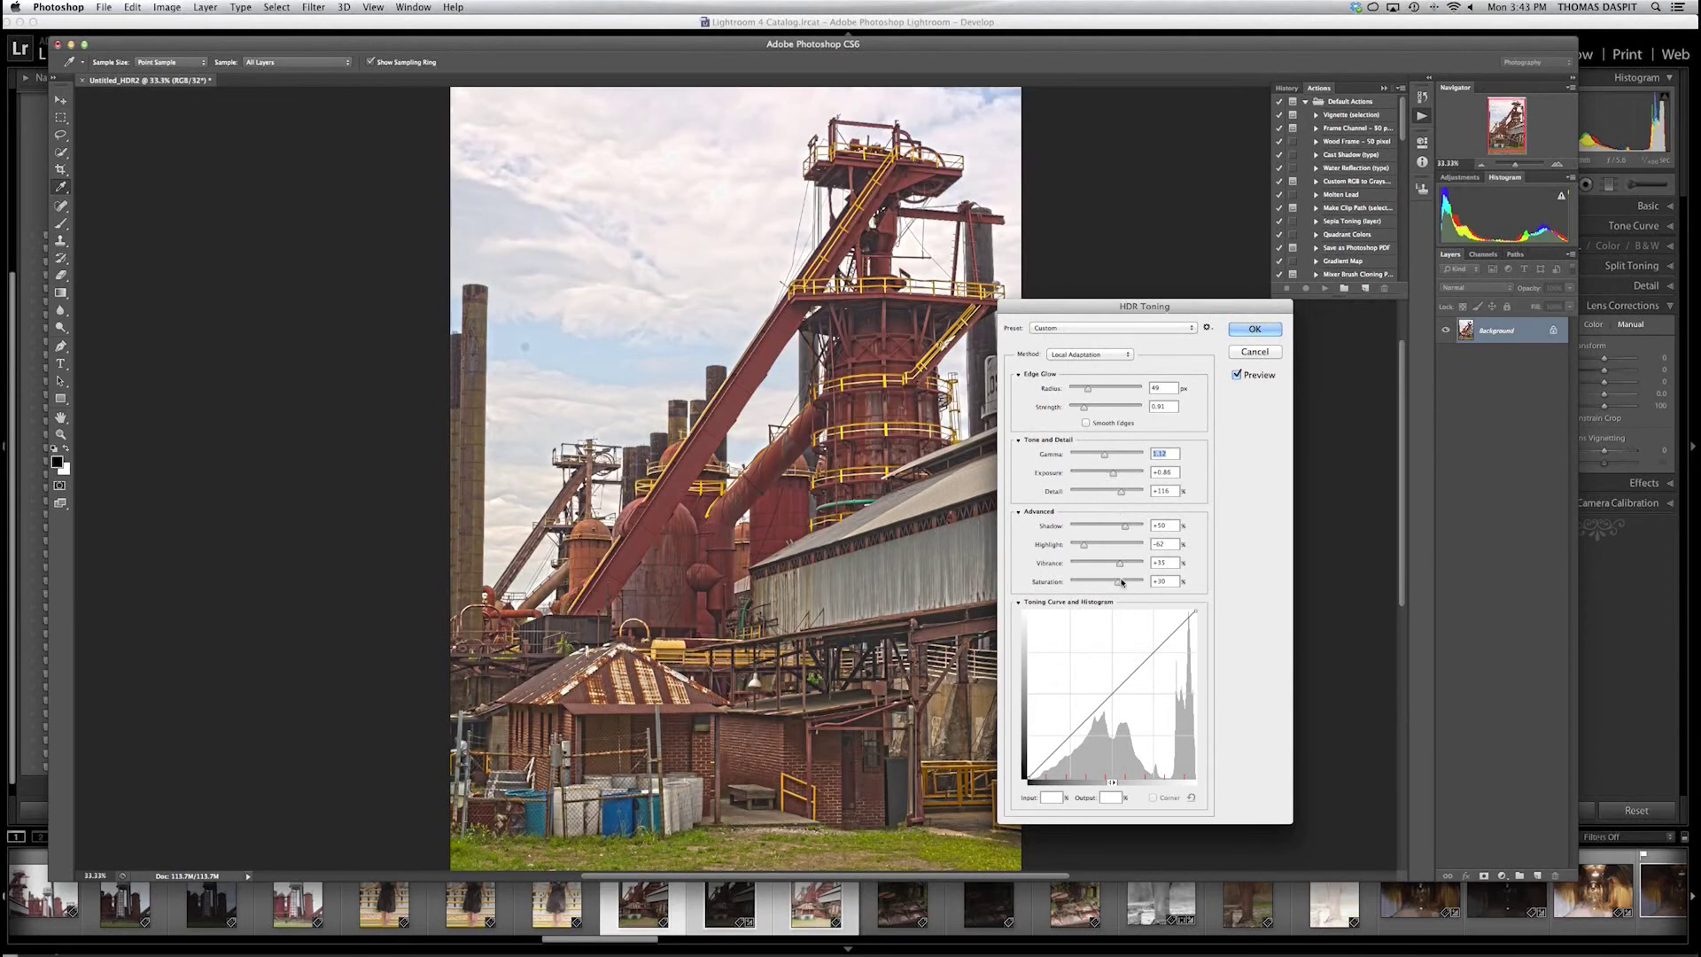
{"action": "left_click", "coordinate": [1129, 492]}
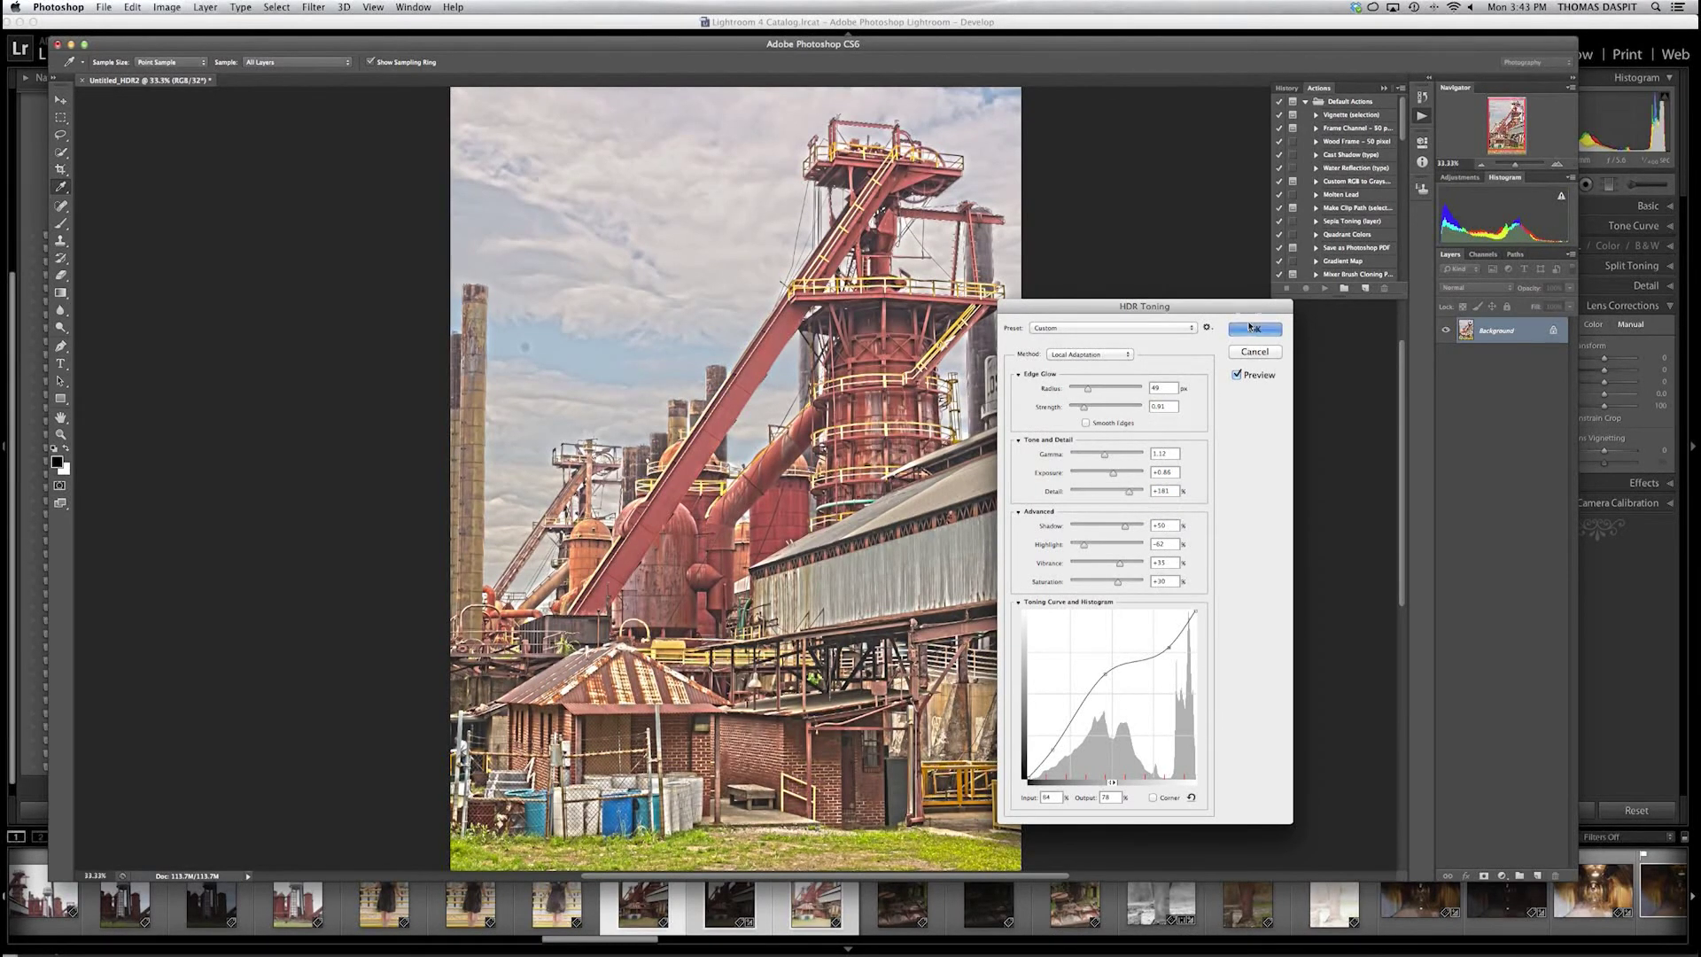
Step: Apply the HDR toning to the photo and dismiss the error message that follows
{"action": "left_click", "coordinate": [1252, 329]}
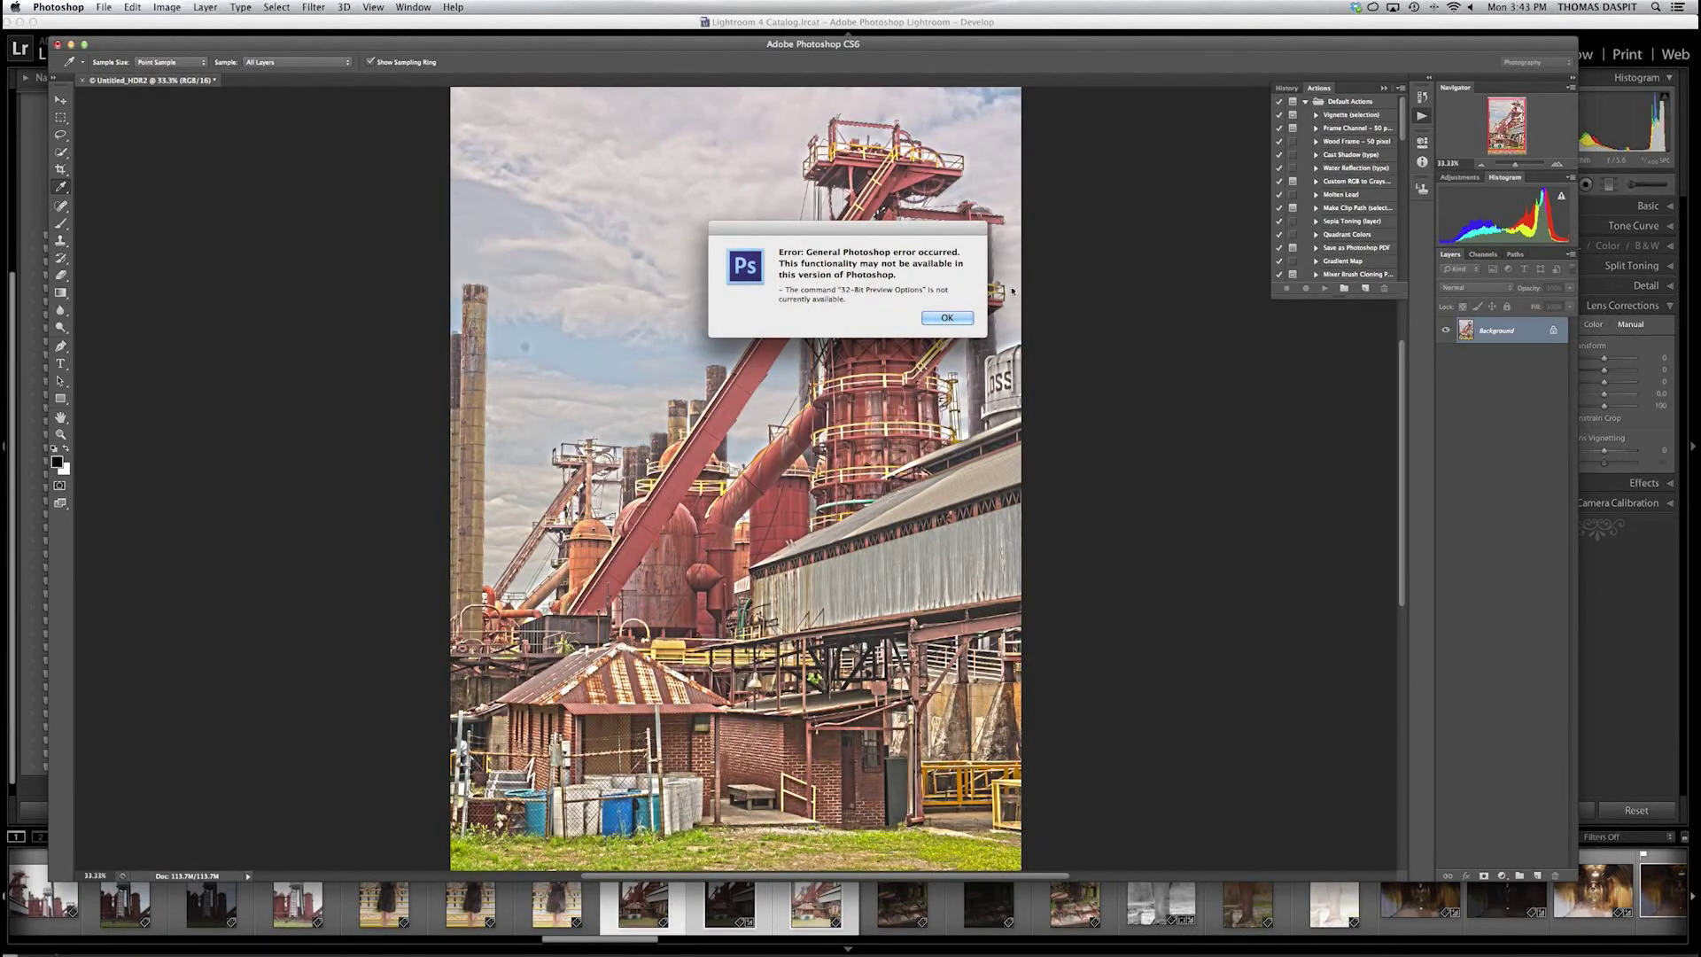
{"action": "left_click", "coordinate": [945, 317]}
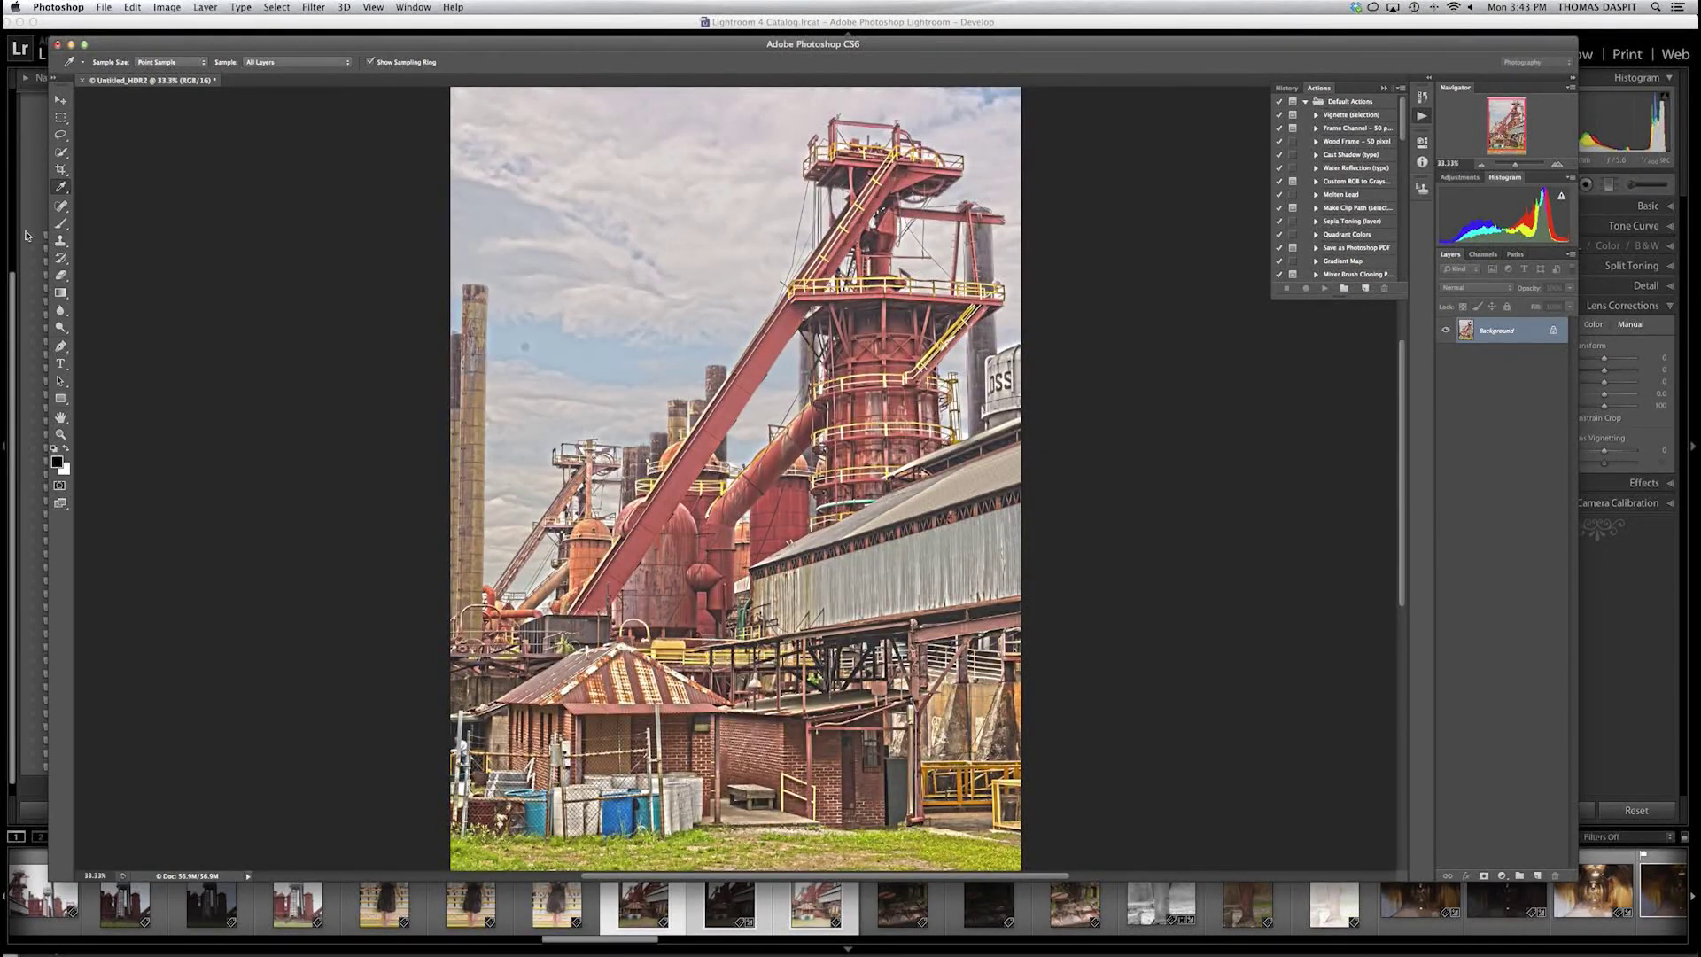
{"action": "left_click", "coordinate": [68, 209]}
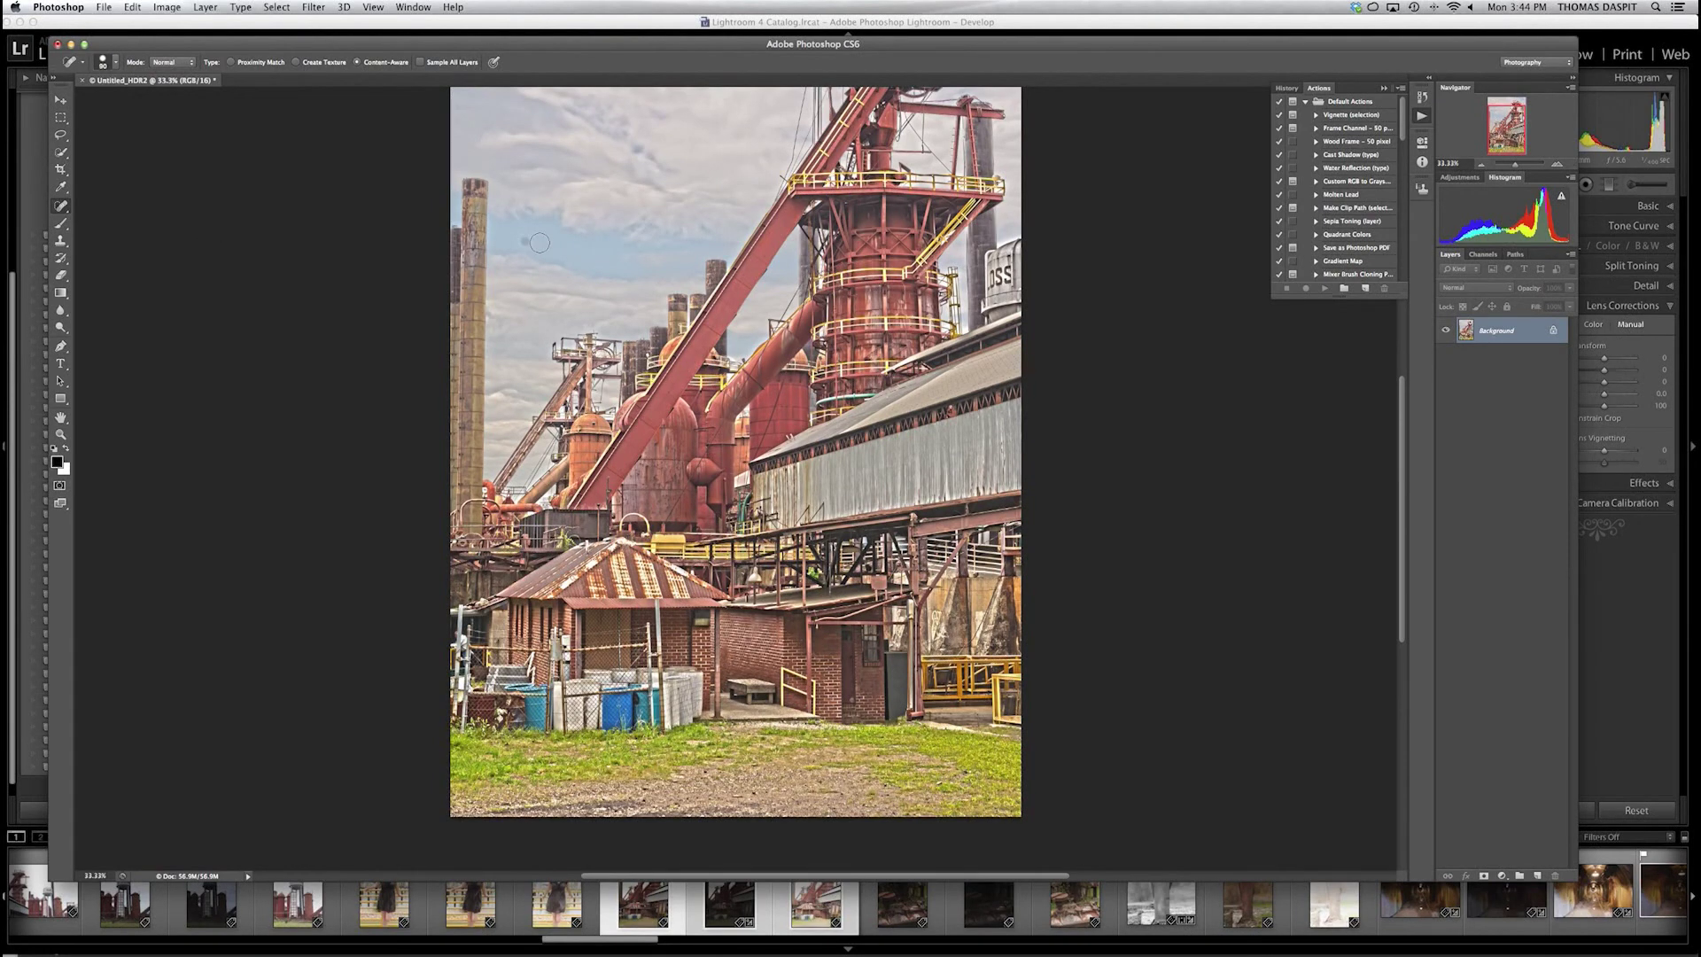
Step: Heal the dark spot in the sky, save as 1J4Y0320-Edit.psd, and return to Lightroom
{"action": "left_click", "coordinate": [521, 237]}
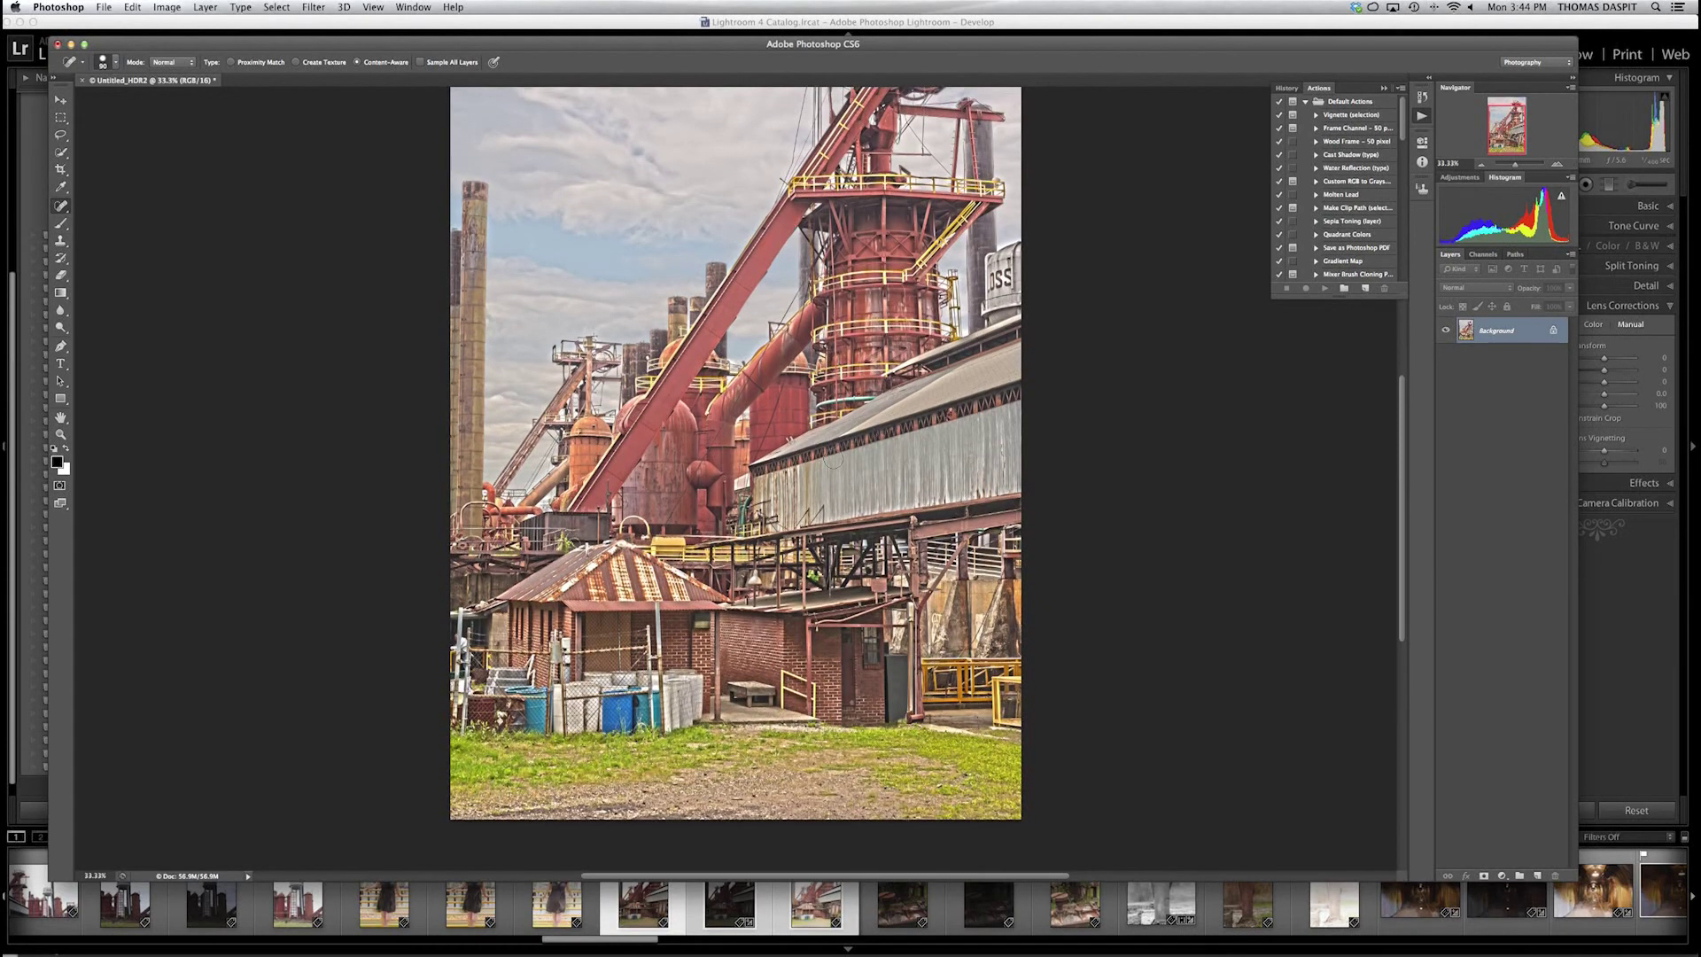
{"action": "scroll", "coordinate": [832, 458], "scroll_direction": "up", "scroll_amount": 3}
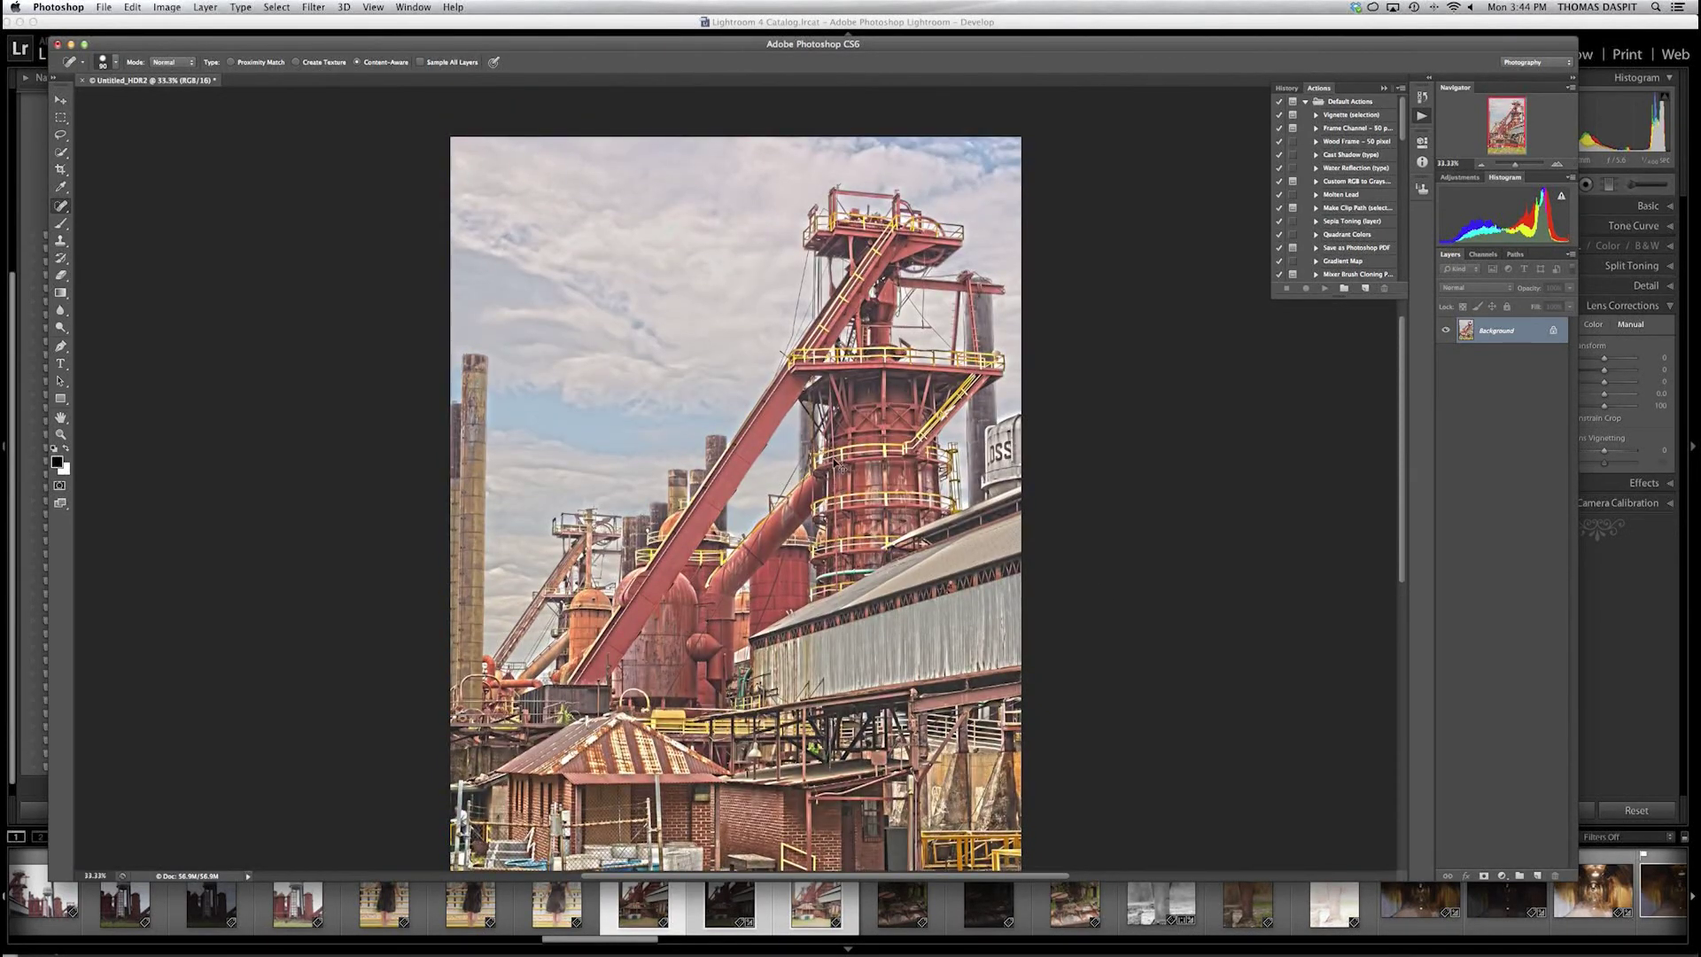
{"action": "key", "text": "super+s"}
{"action": "key", "text": "super+Tab"}
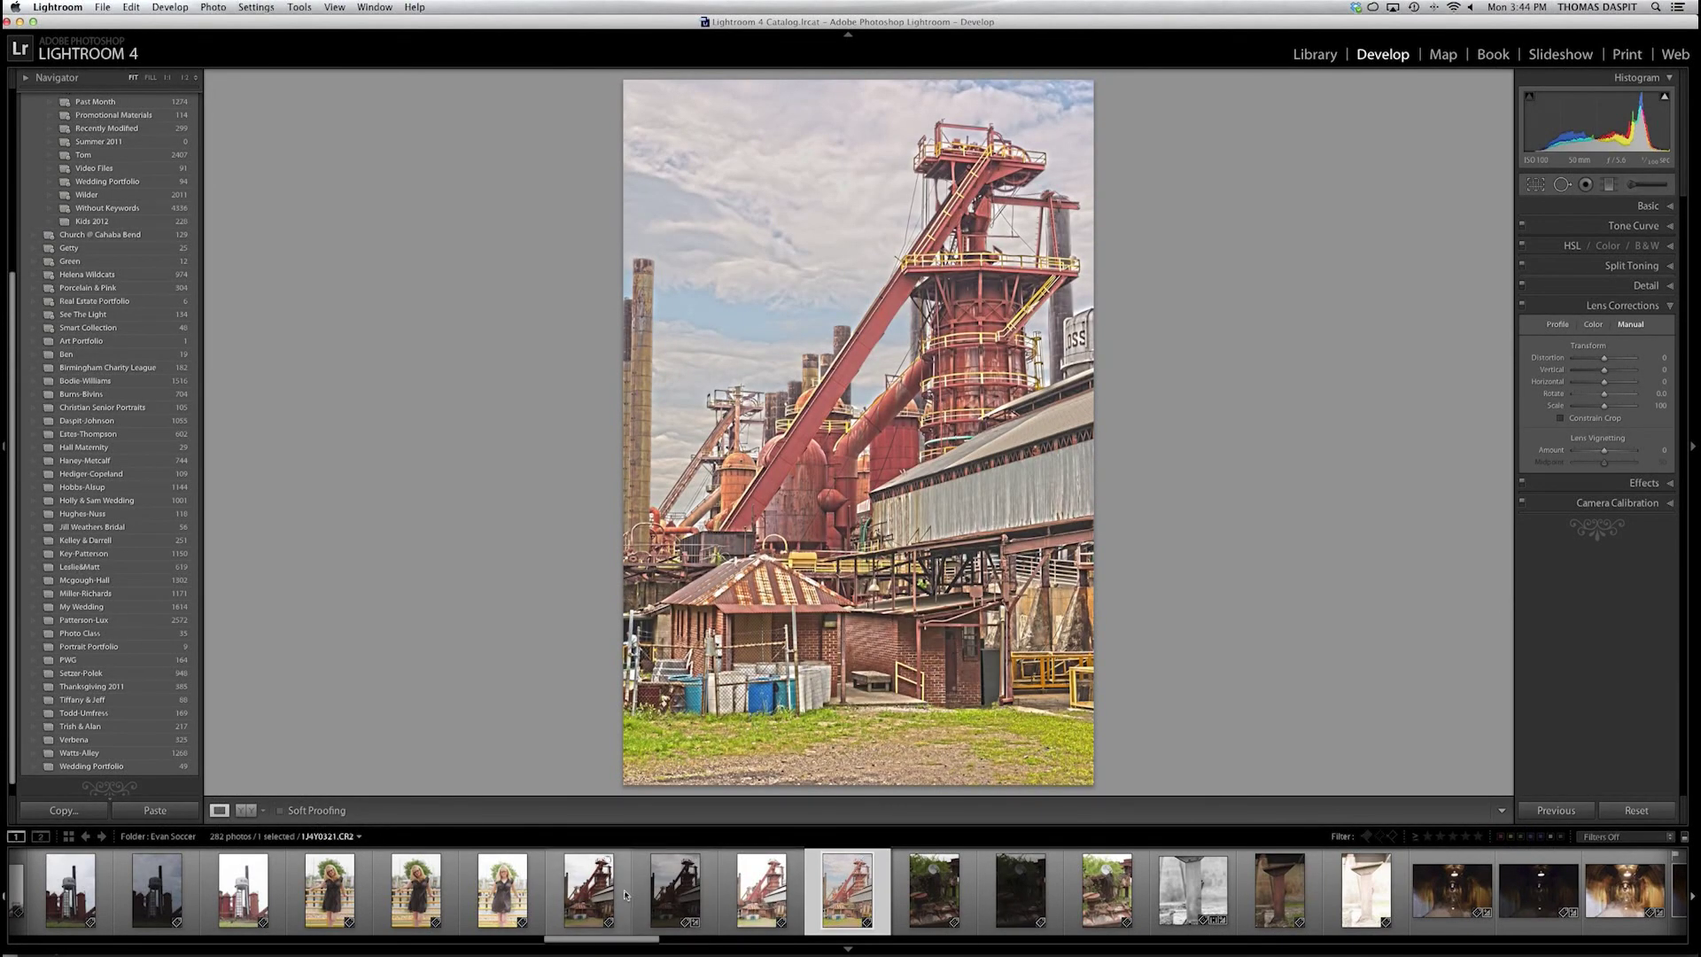
{"action": "left_click", "coordinate": [590, 885]}
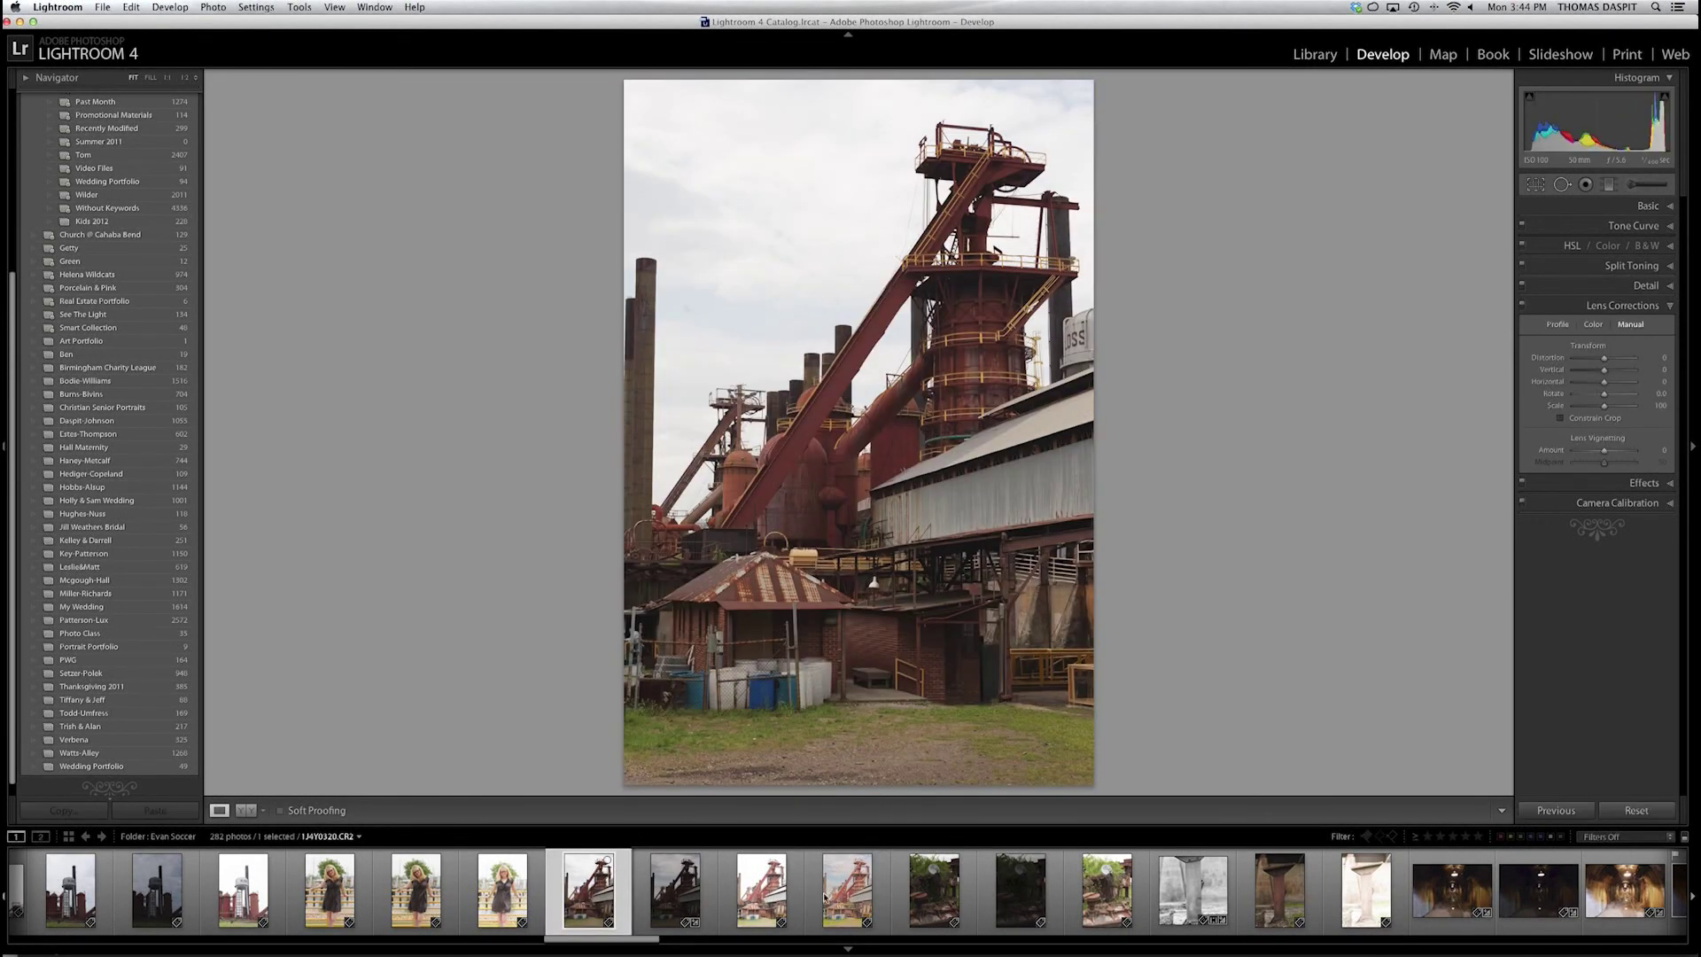
{"action": "left_click", "coordinate": [836, 894]}
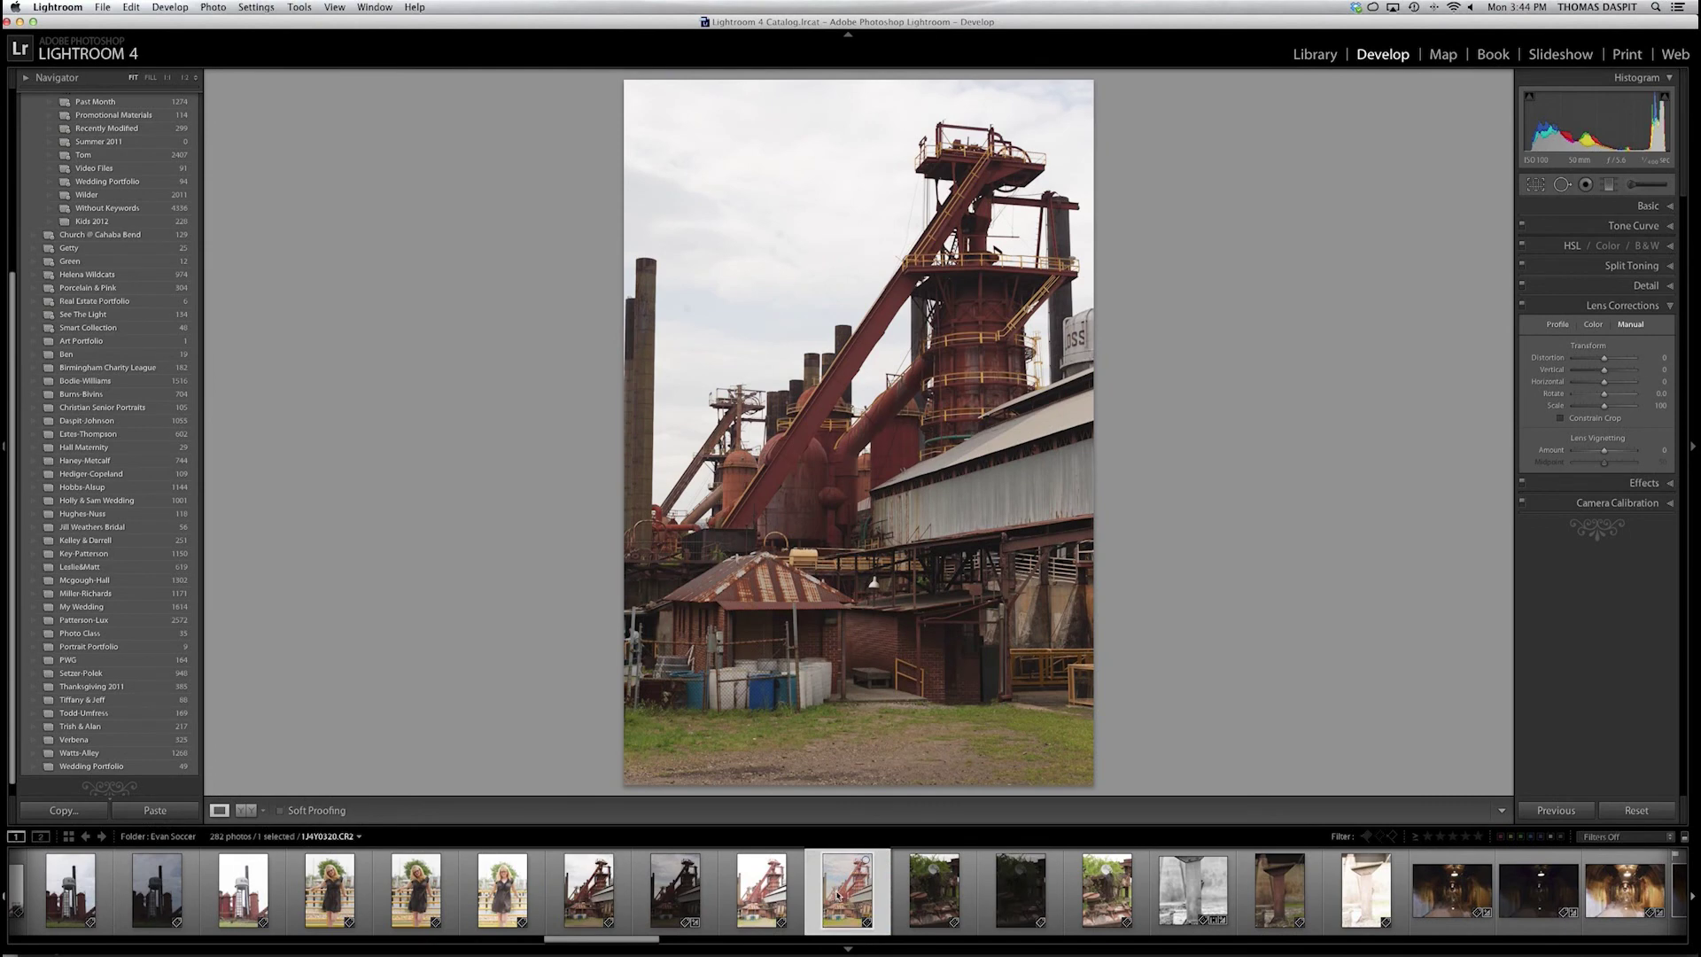